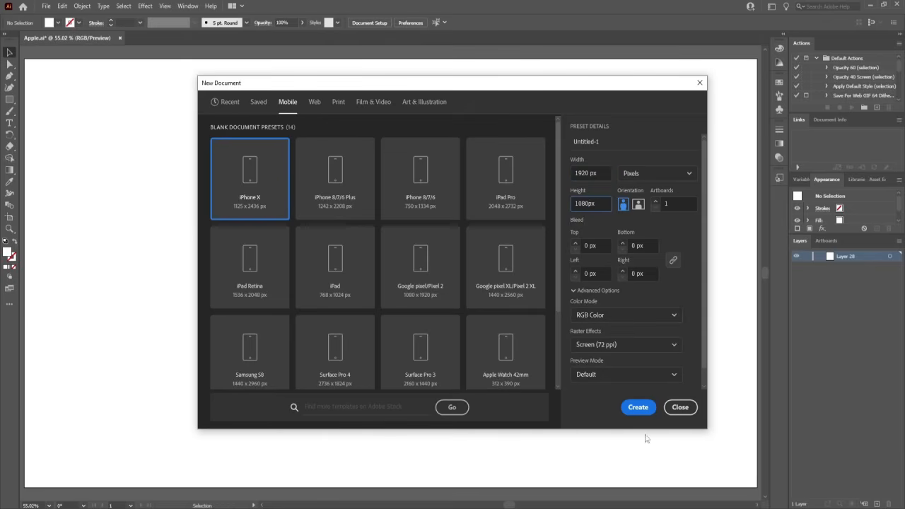
Close the new document dialog without creating anything and save the Apple.ai file.
click(680, 407)
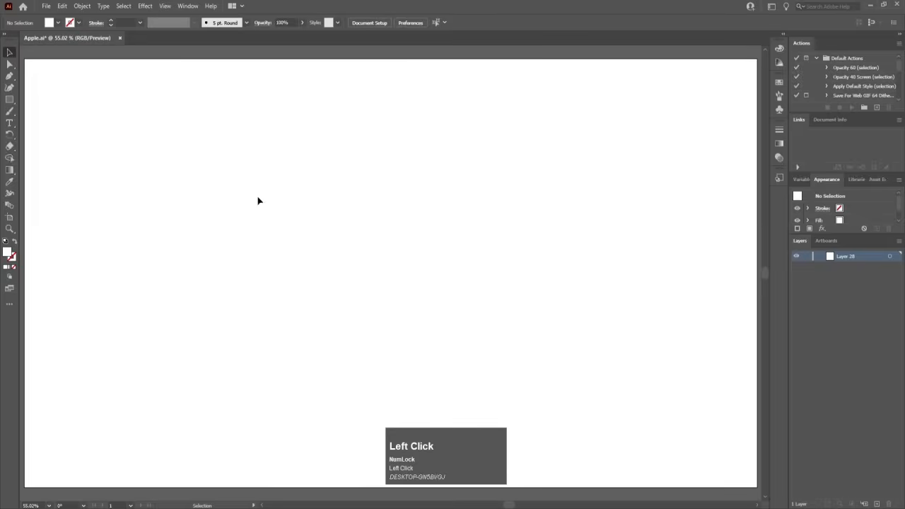
key(ctrl)
key(ctrl+d)
key(ctrl+s)
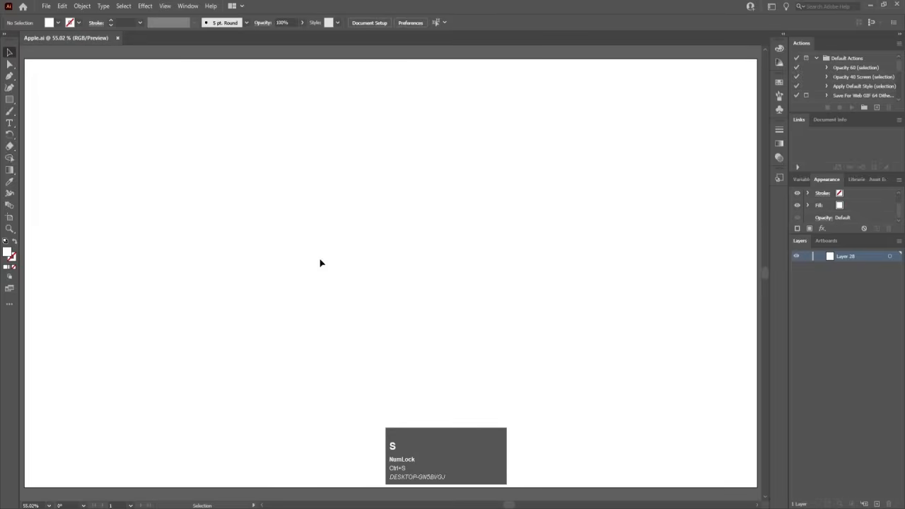
Switch to the Apple folder in File Explorer and place Apple.png from it into the Illustrator document.
click(242, 506)
click(251, 482)
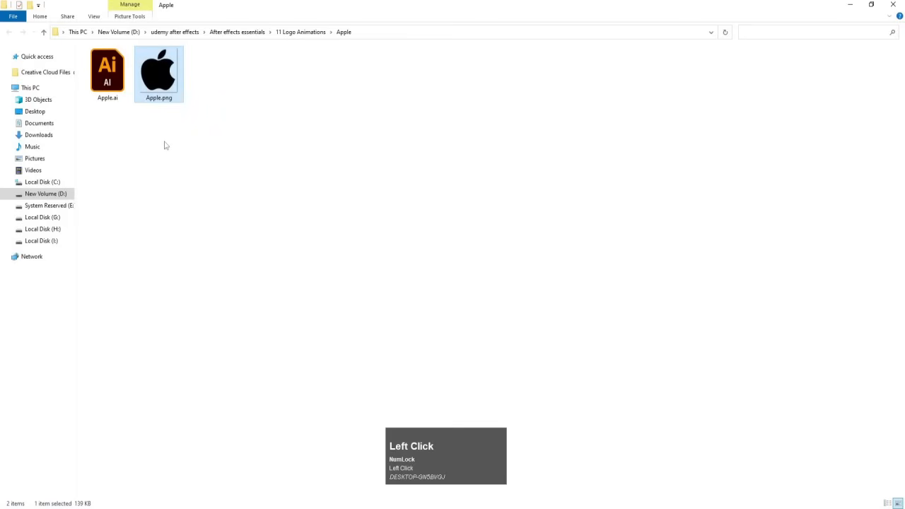
drag(164, 86, 451, 222)
alt+scroll(418, 249, down, 4)
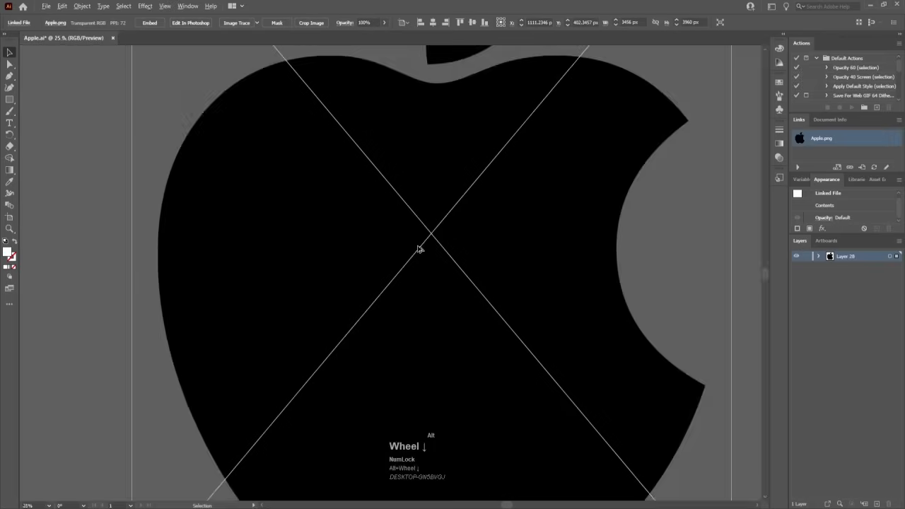
alt+scroll(418, 249, down, 1)
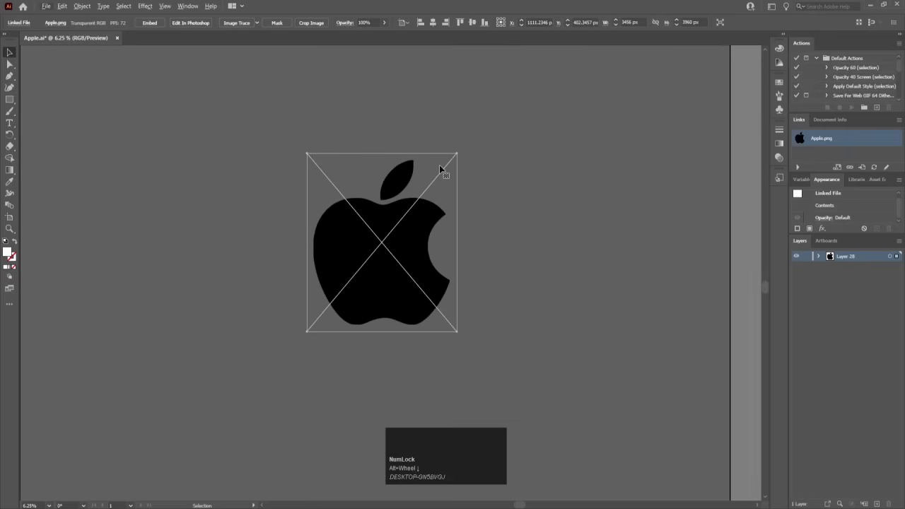
Scale the placed logo down to about 455 by 522 px and align it to the artboard's horizontal centre and top edge.
key(e)
click(453, 184)
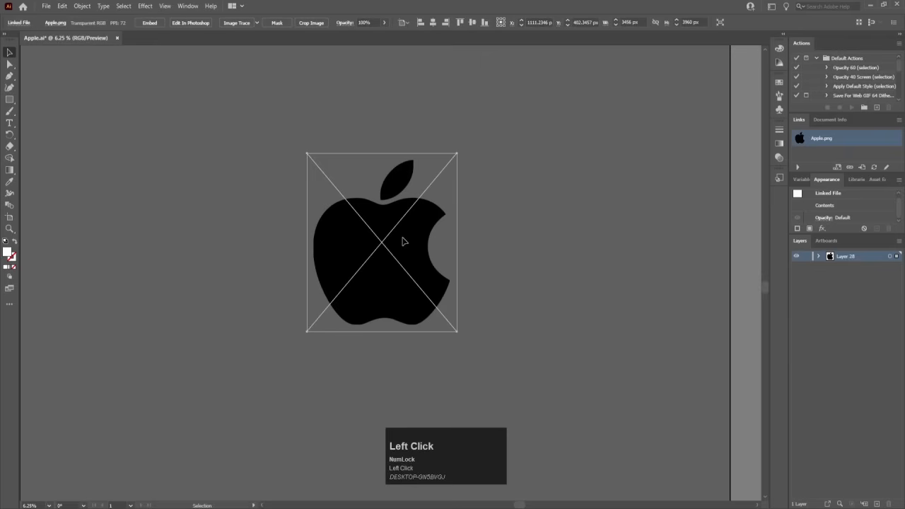
key(e)
drag(455, 153, 376, 261)
click(435, 24)
click(468, 24)
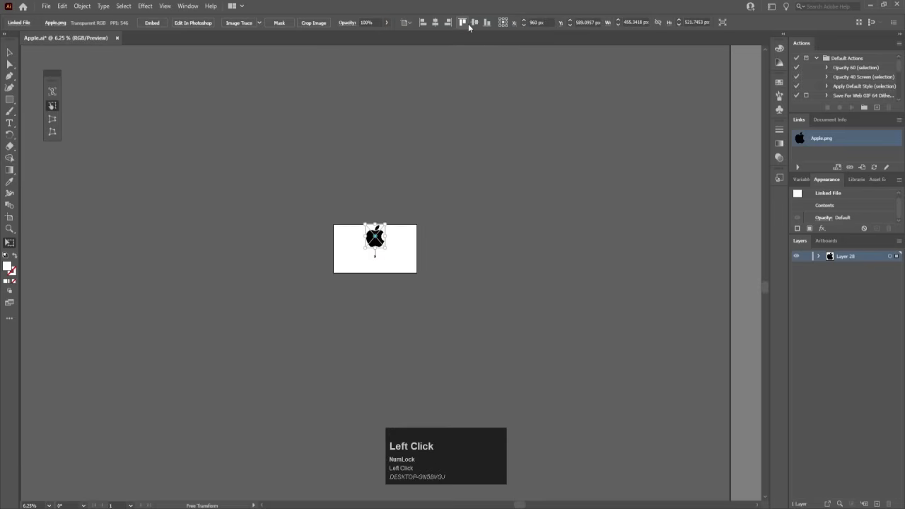
Move the logo straight down to about the vertical middle of the artboard, then deselect it.
key(ctrl)
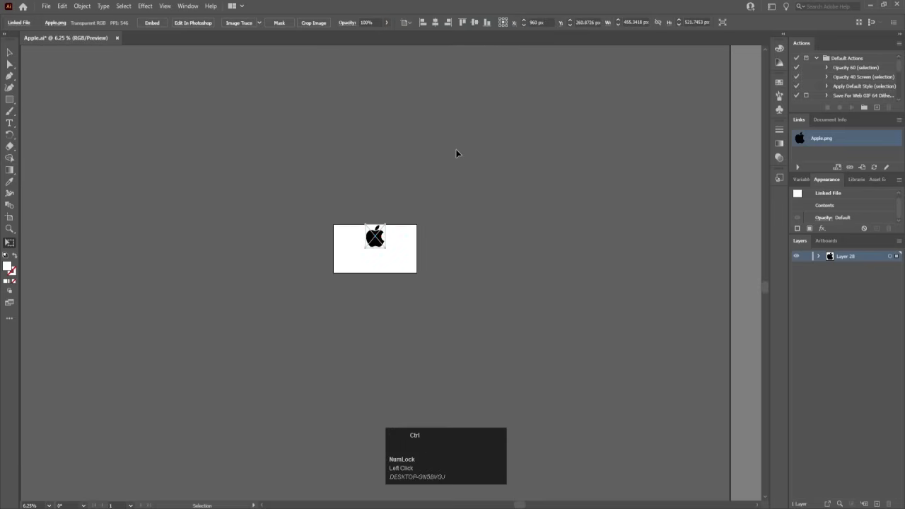
key(ctrl+0)
drag(456, 153, 452, 279)
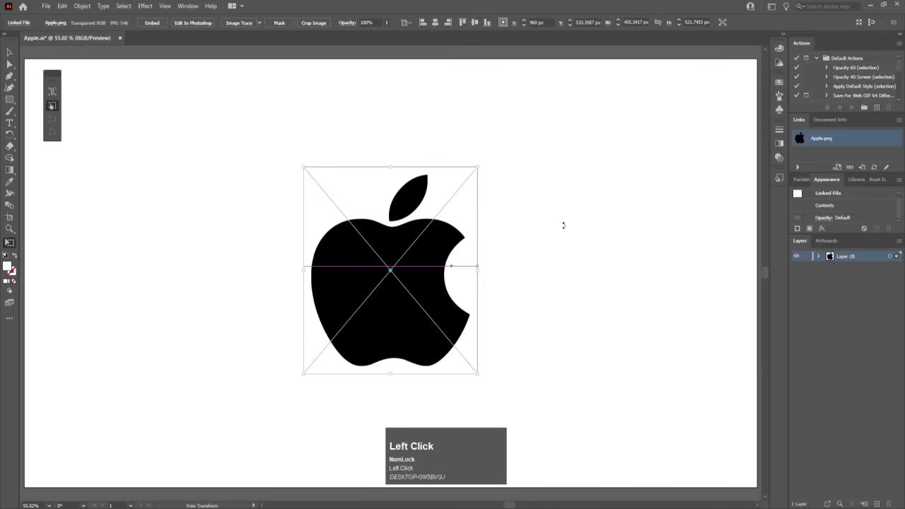
key(v)
click(506, 148)
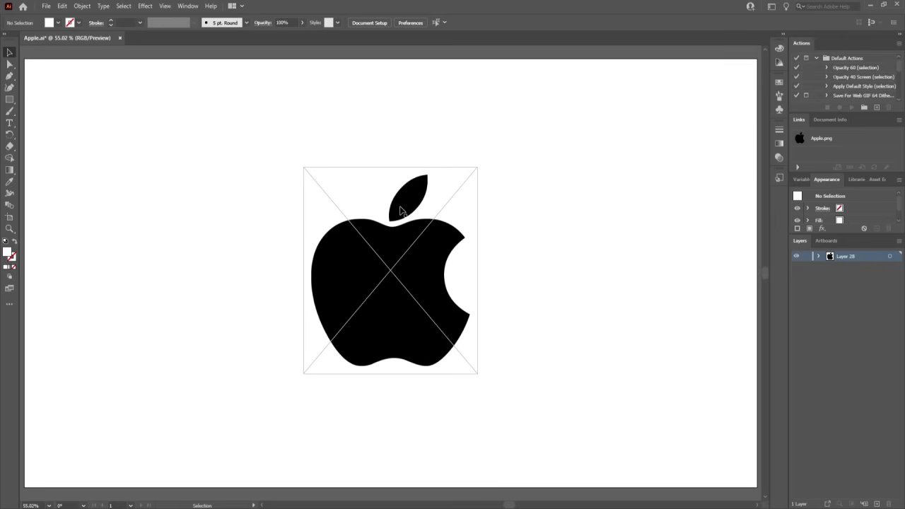
click(578, 158)
click(393, 242)
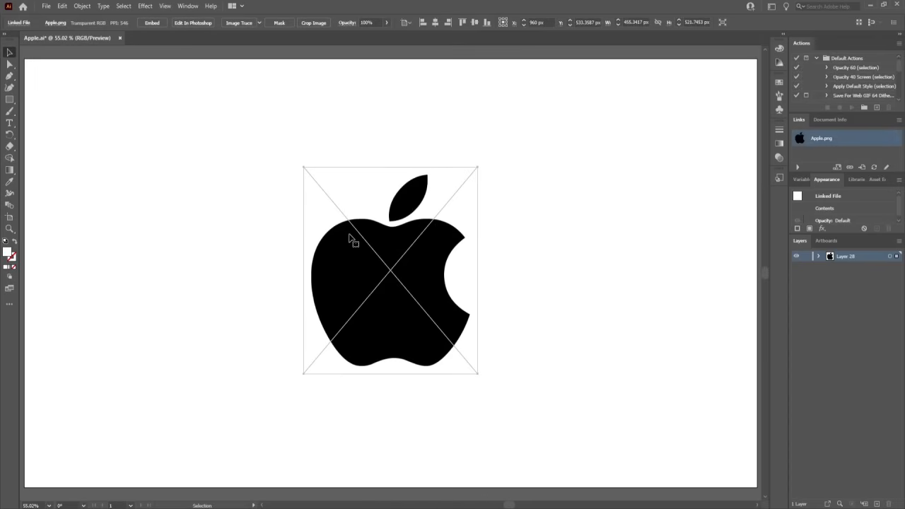
click(151, 200)
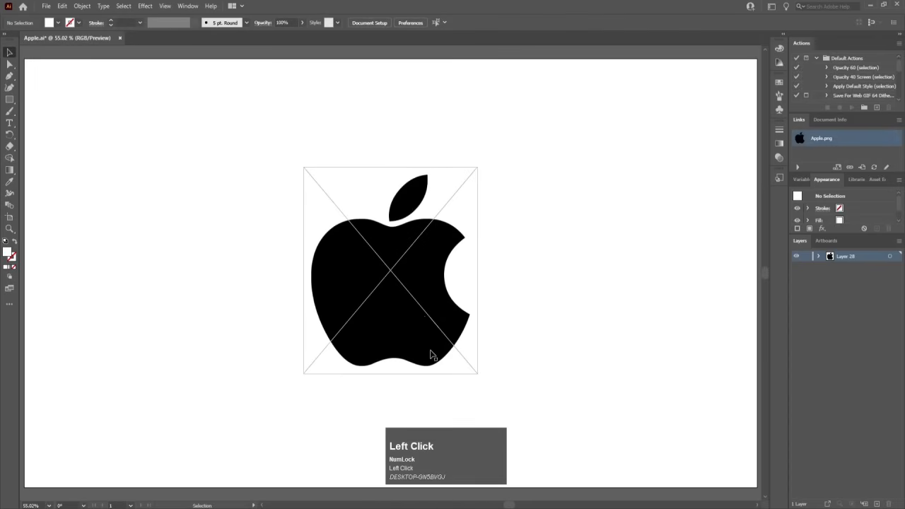
Image Trace the logo with the default preset and expand the tracing result into vector paths.
click(409, 287)
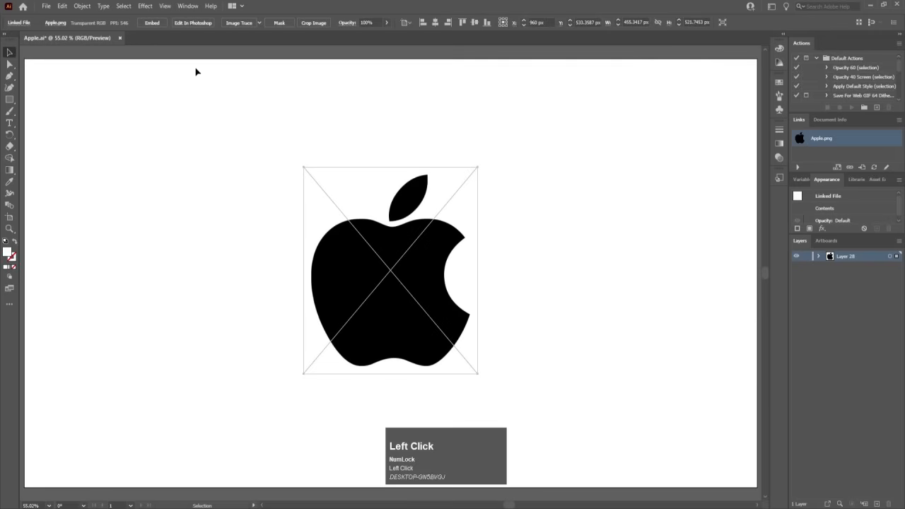
click(234, 24)
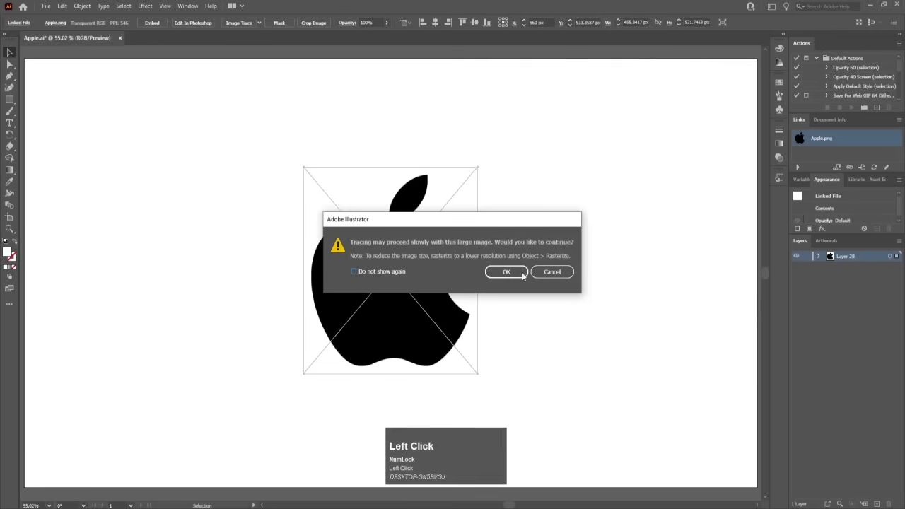
click(519, 275)
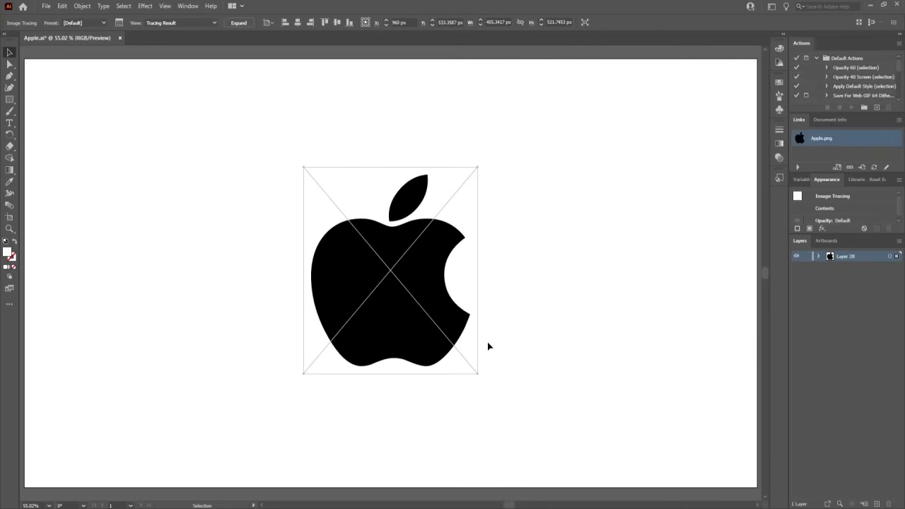
click(240, 23)
click(488, 259)
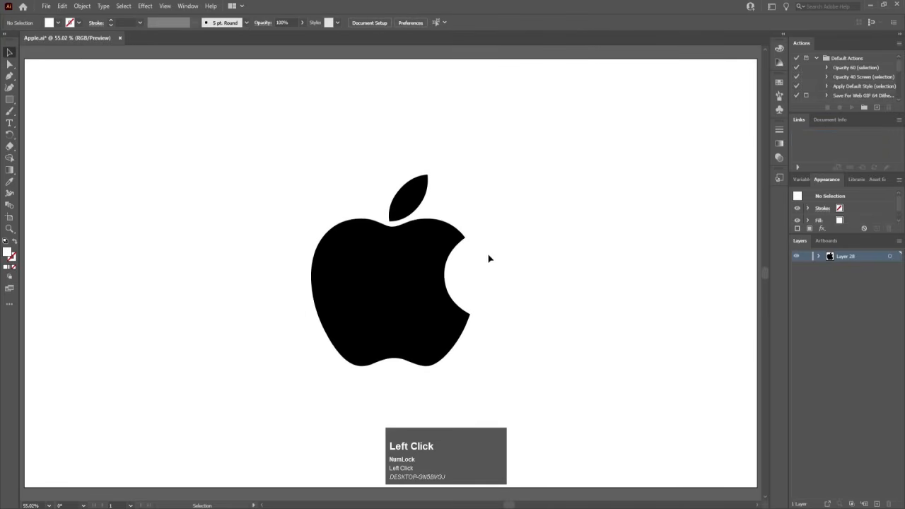
Ungroup the traced logo so its individual paths can be selected separately.
click(376, 293)
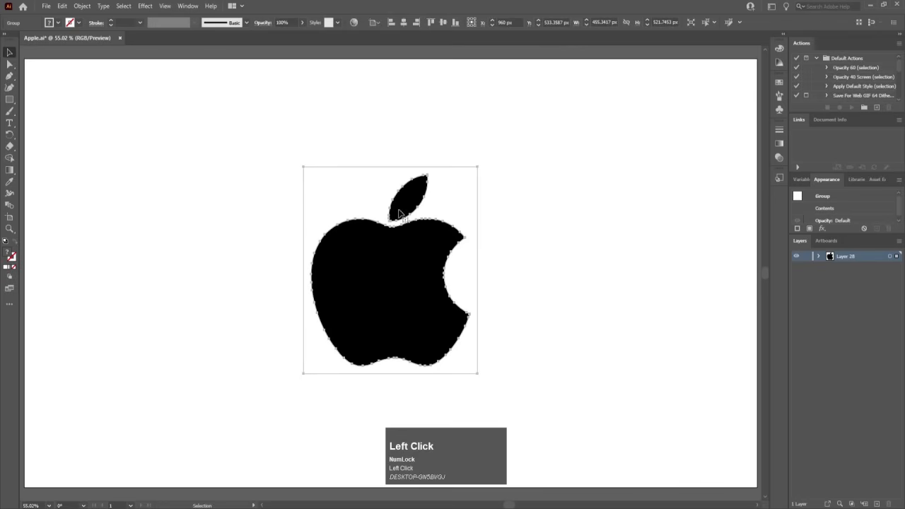
click(601, 253)
click(366, 287)
right_click(366, 286)
click(410, 367)
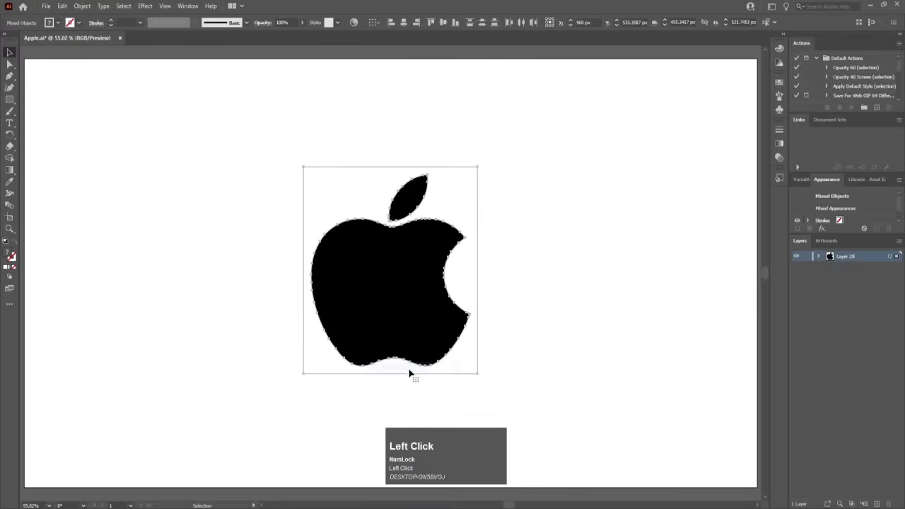
Delete the white background compound path around the logo, keeping the black body and leaf.
click(560, 268)
click(475, 182)
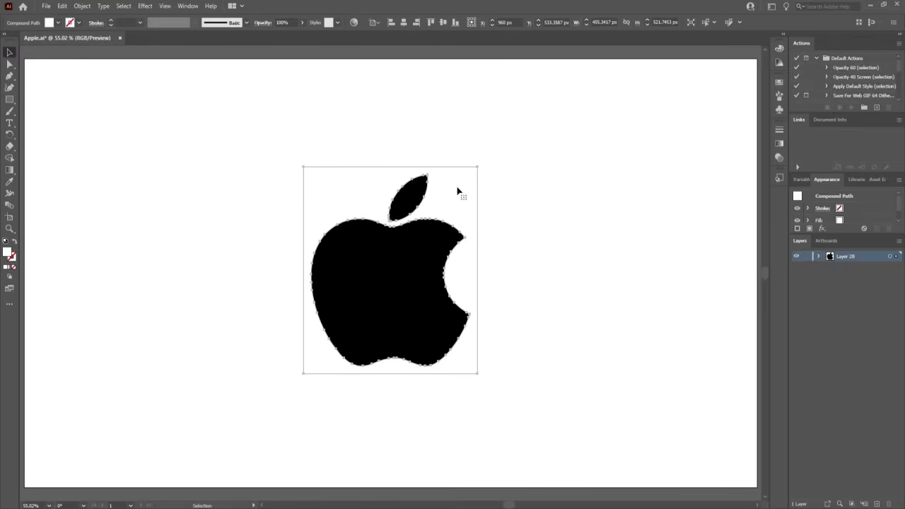
click(458, 191)
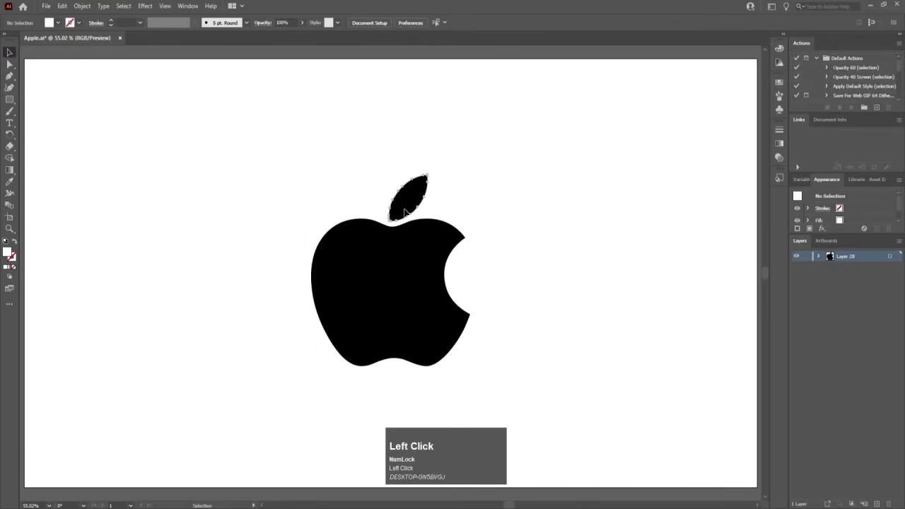
click(431, 363)
click(498, 254)
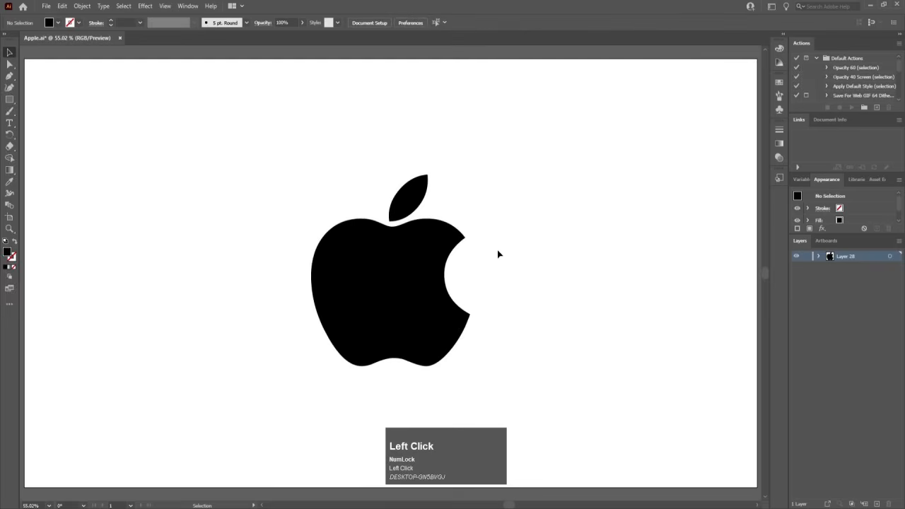
click(413, 206)
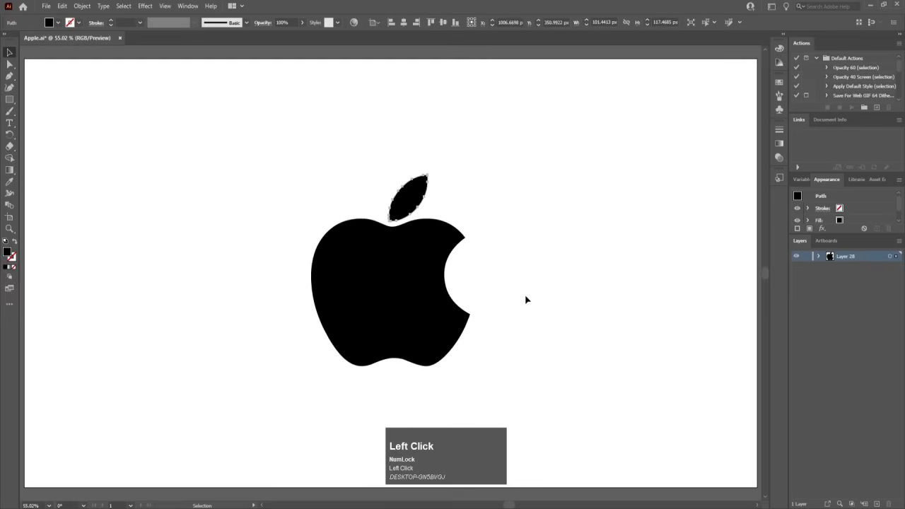
Copy the apple body and leaf and paste them in place on a new layer.
drag(528, 351, 335, 159)
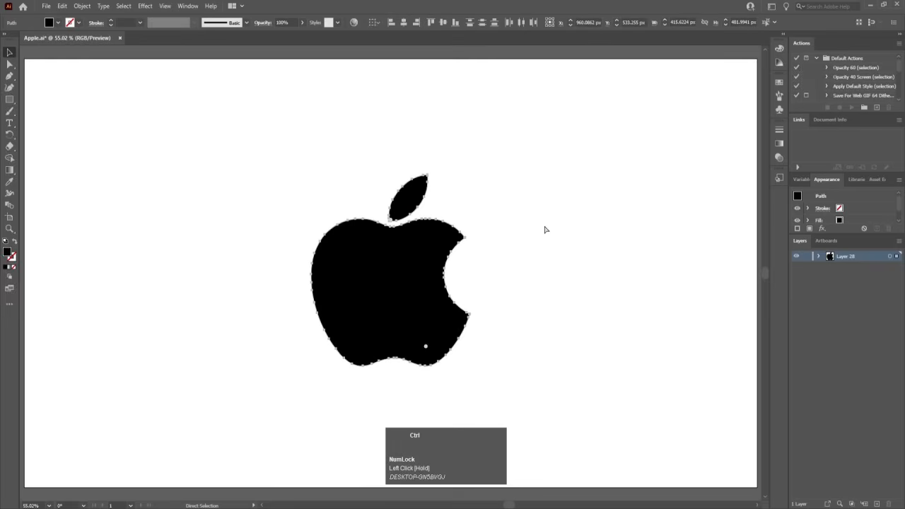
key(ctrl+c)
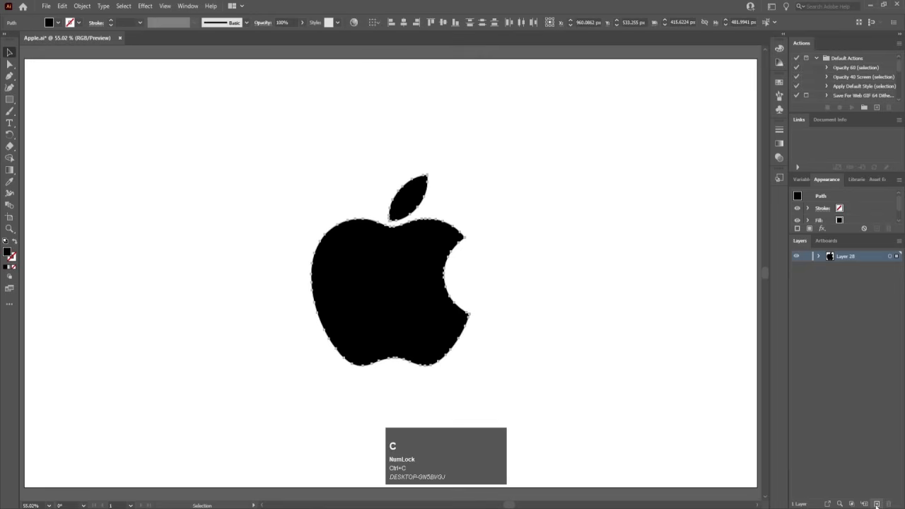
click(876, 503)
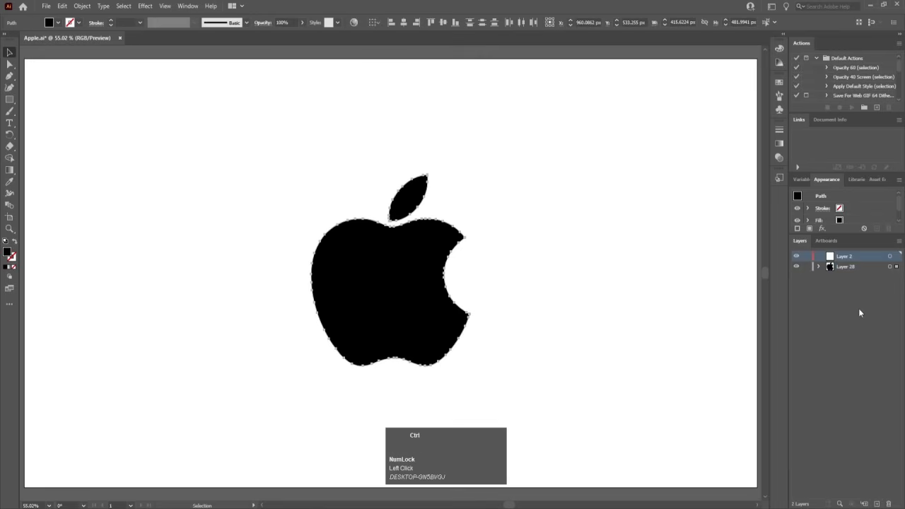
key(ctrl+shift+v)
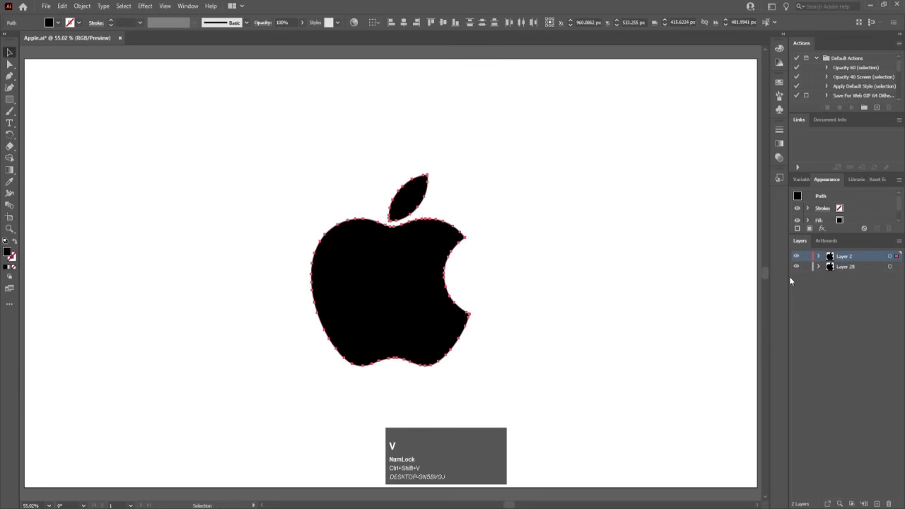
Rename the original logo layer to Fill, hide it, and clear the selection.
double_click(847, 267)
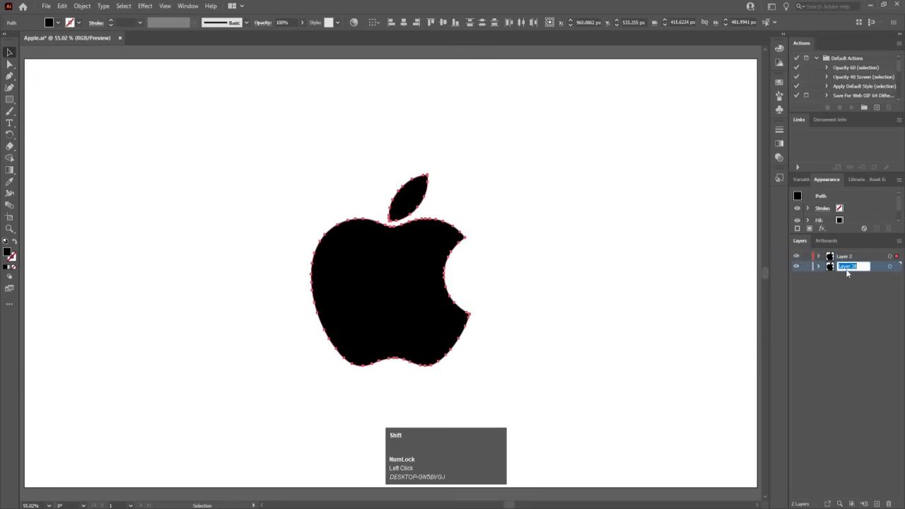
text(Fill)
key(Return)
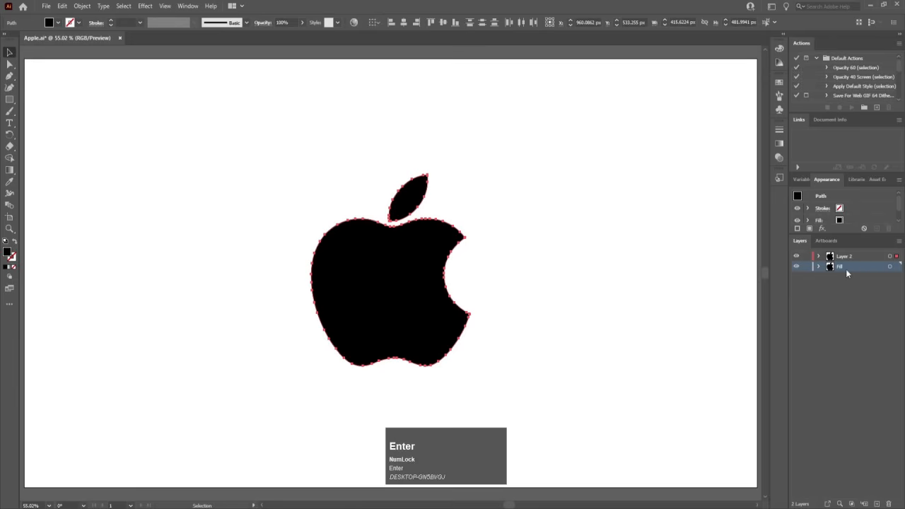
click(794, 270)
click(516, 163)
Cut the leaf from Layer 2 and paste it in place on a new layer above.
click(410, 203)
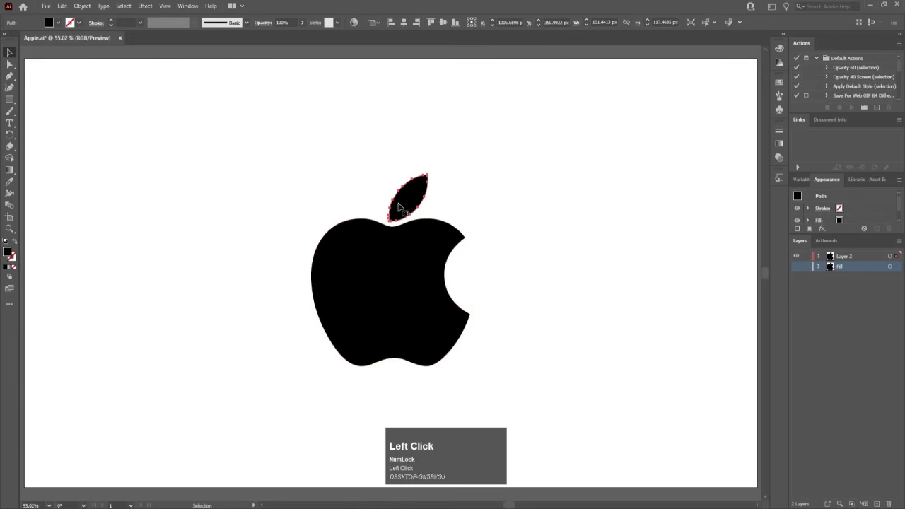
key(ctrl+x)
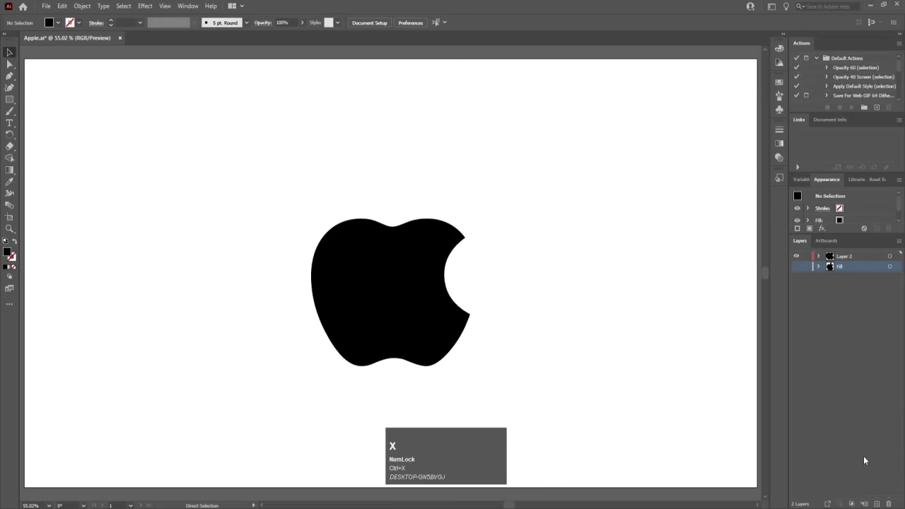
click(878, 503)
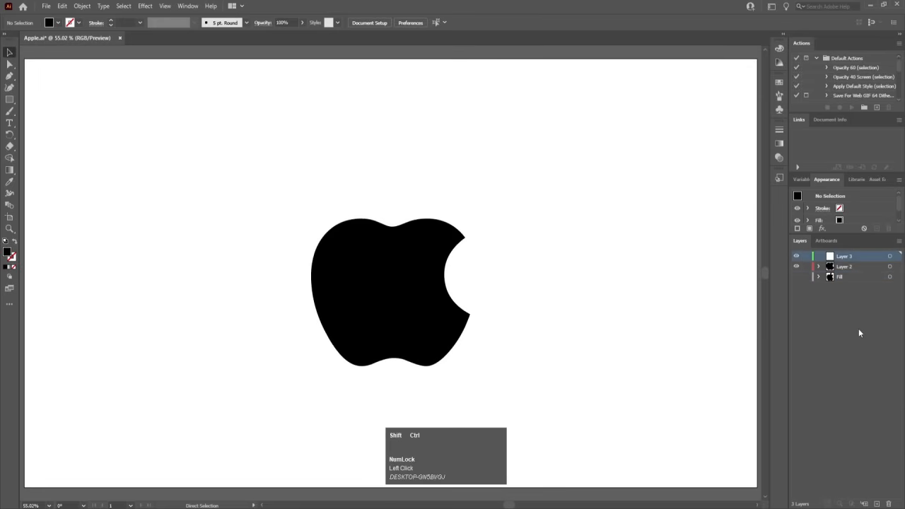
key(ctrl+shift+v)
Rename the layer containing the visible apple body to Stroke.
double_click(845, 266)
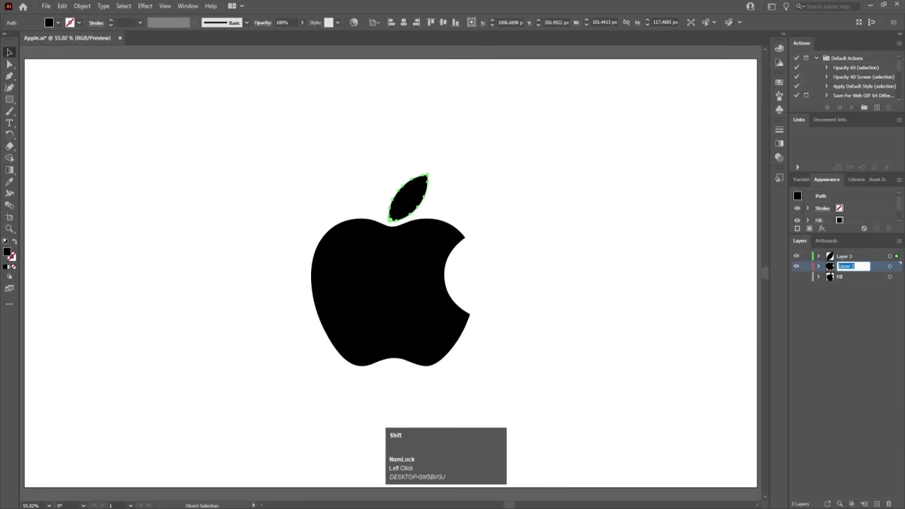
text(Stro)
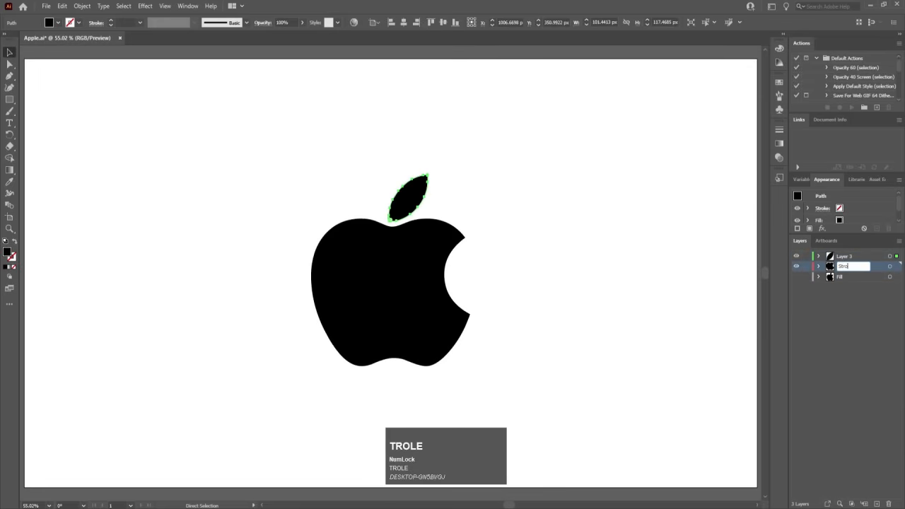
text(leke)
key(Return)
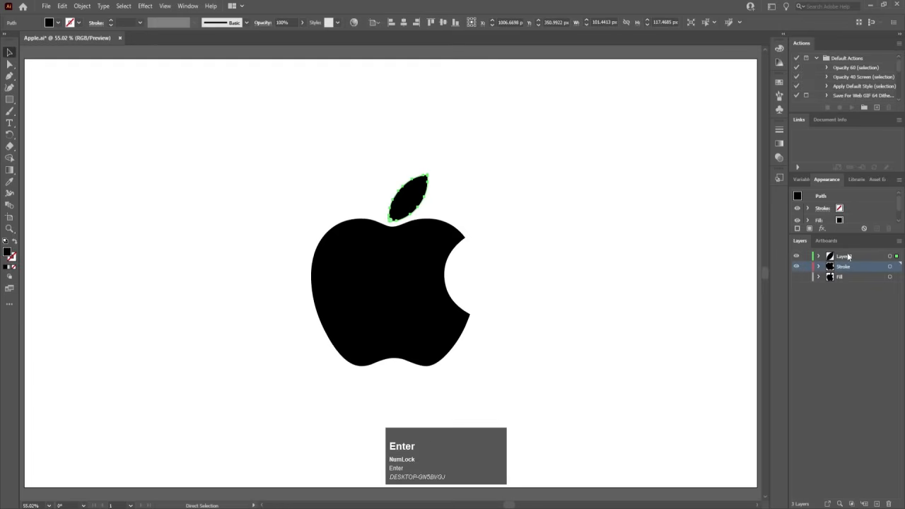
Rename the layer containing the leaf to Stroke and clear the selection.
double_click(847, 256)
text(Strok)
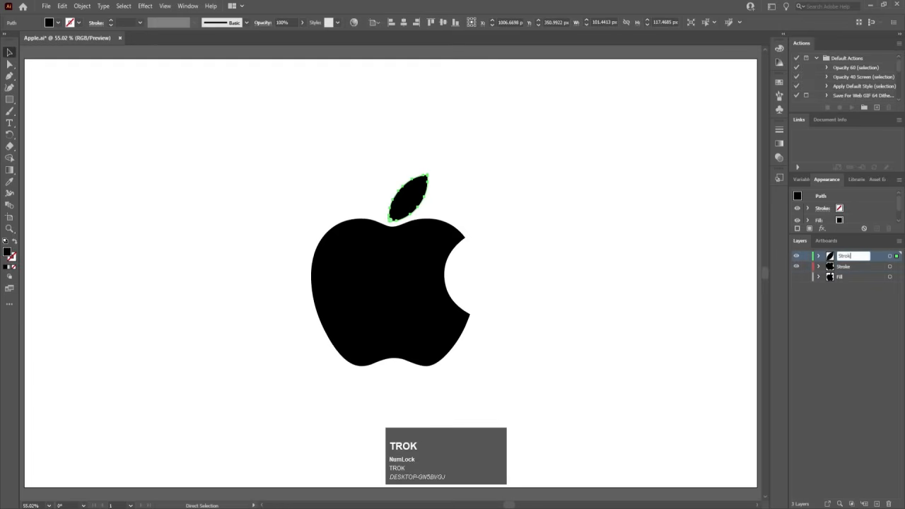
text(e)
key(Return)
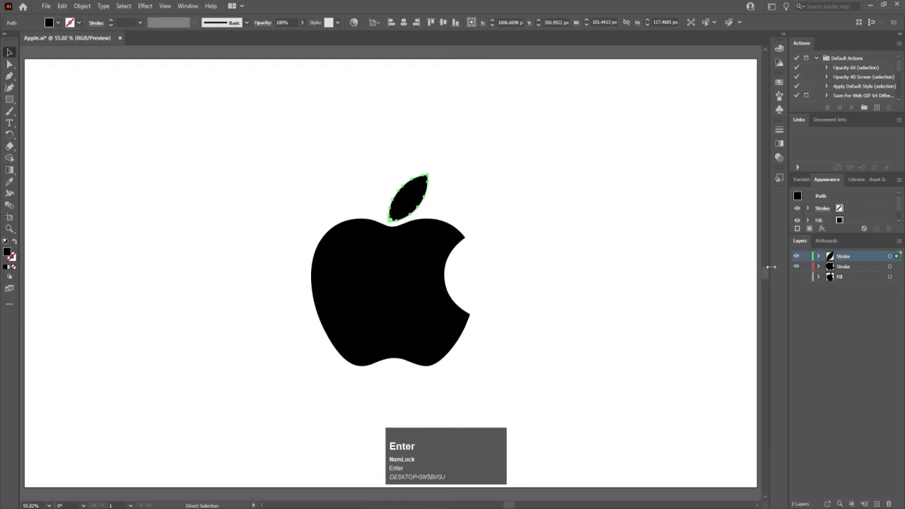
click(574, 318)
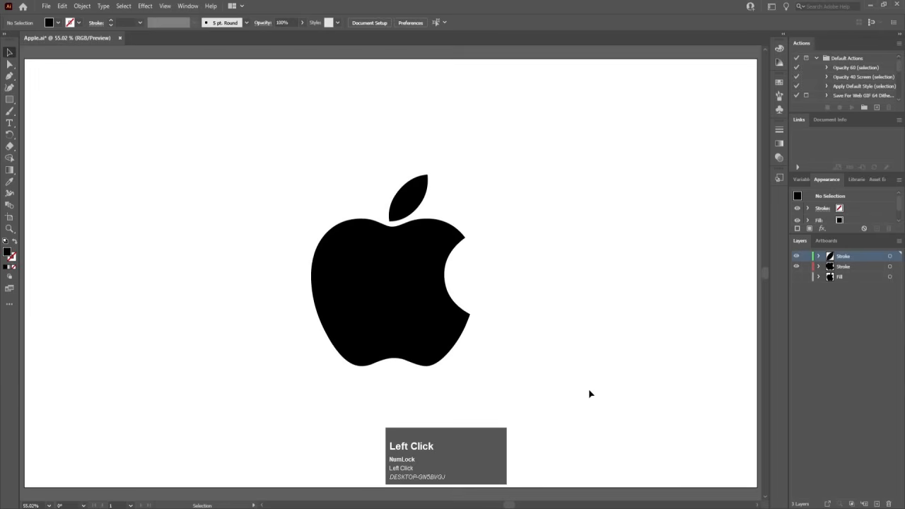
Remove the fill from the apple body and leaf and give both a 2 pt black stroke.
drag(589, 394, 245, 132)
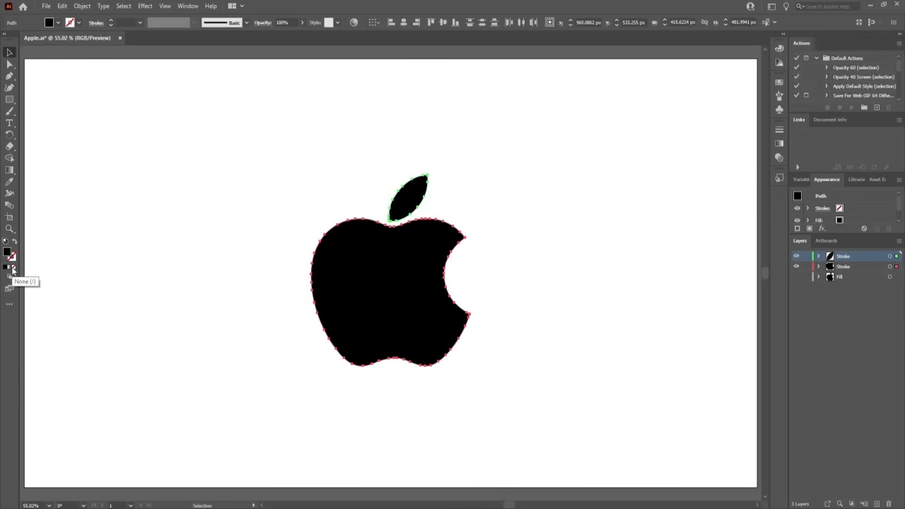
click(13, 269)
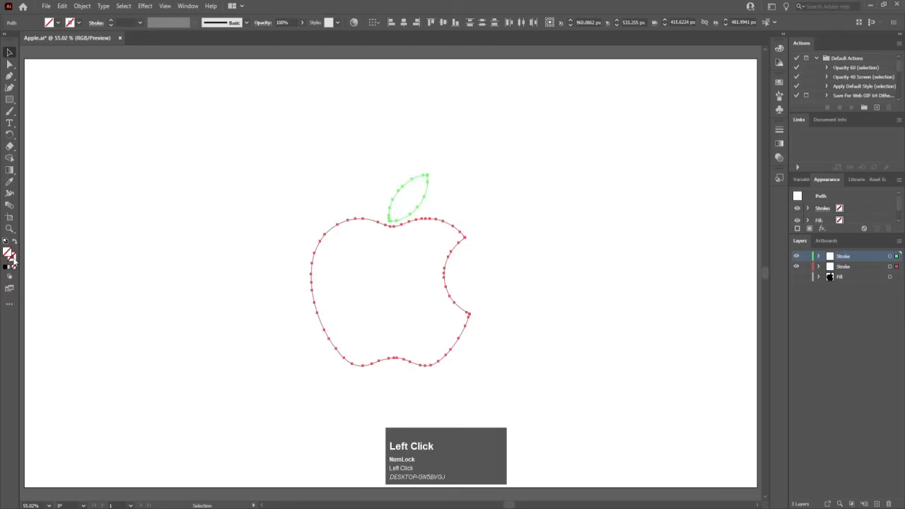
click(13, 259)
click(6, 267)
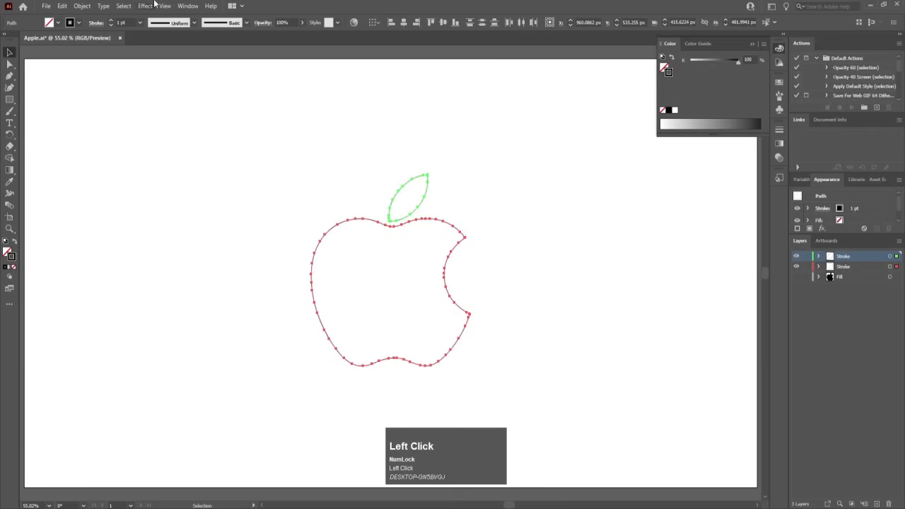
click(167, 94)
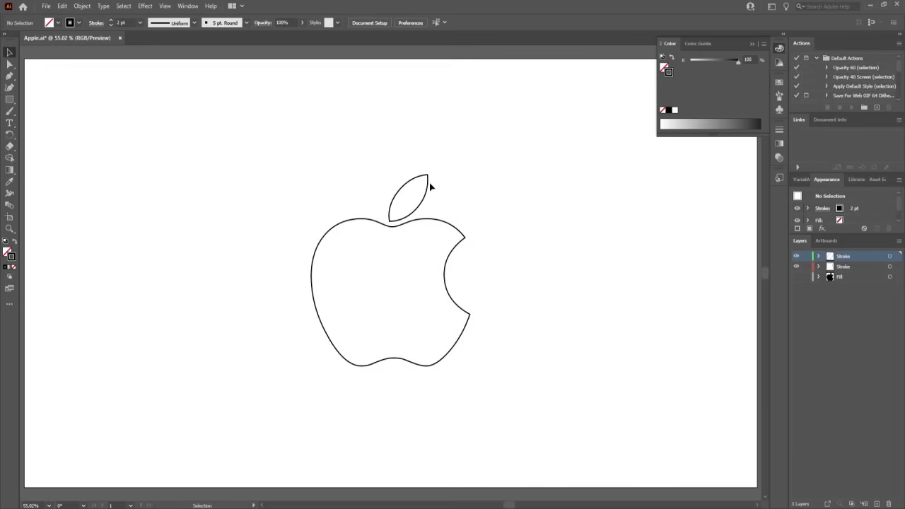
Save the Apple.ai document with nothing selected.
click(499, 210)
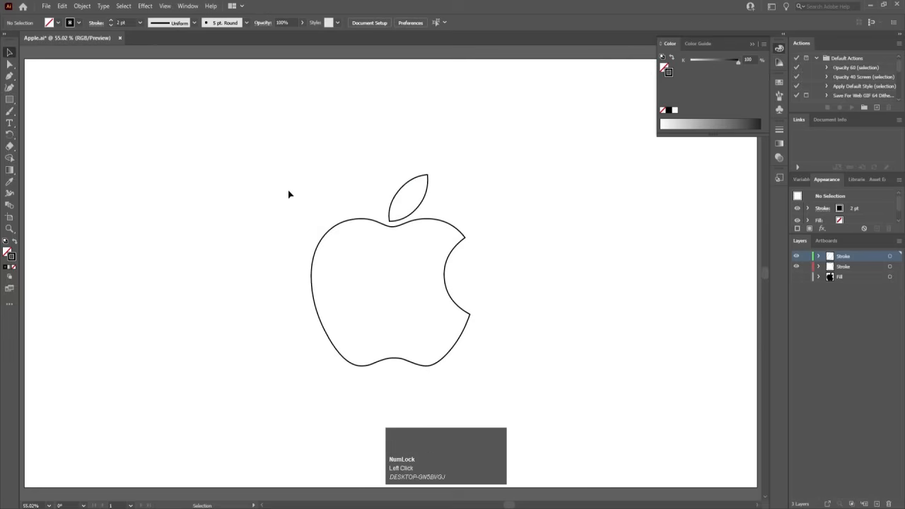
key(ctrl)
key(ctrl+s)
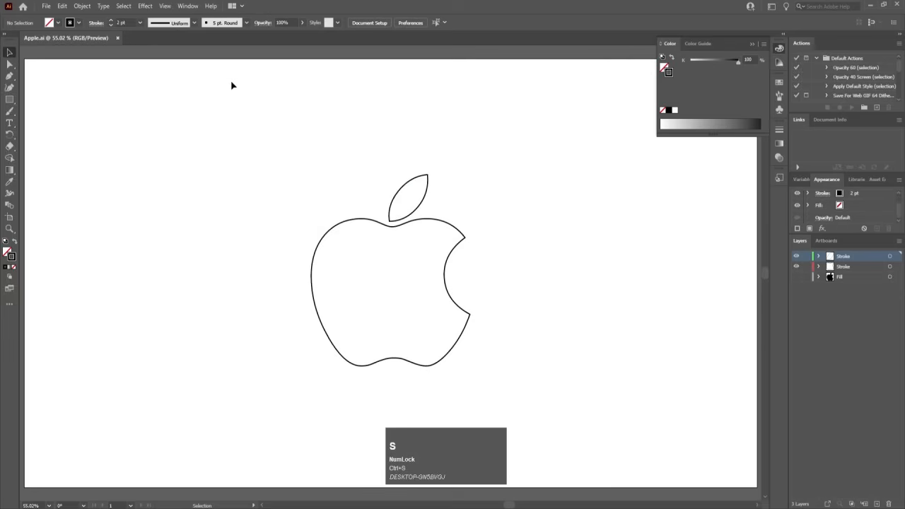
Switch to After Effects and start a new composition named Main Animation.
click(290, 492)
click(434, 182)
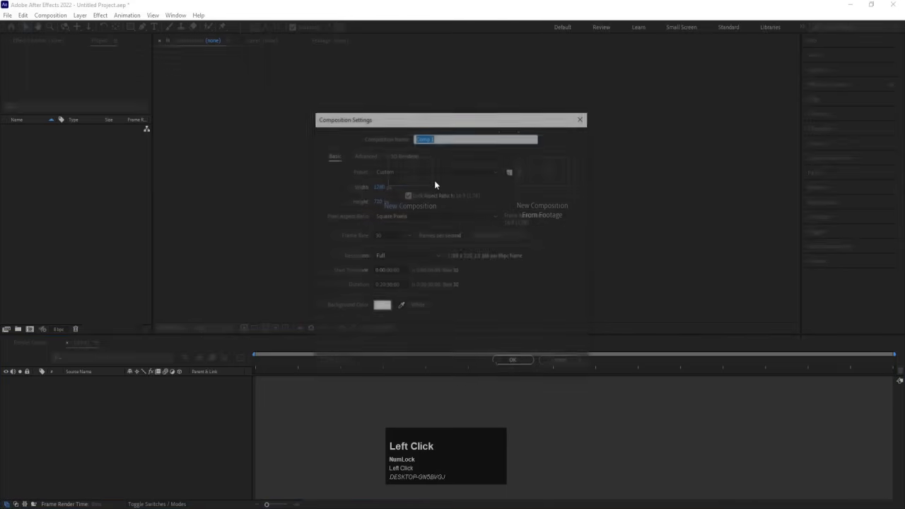
click(380, 186)
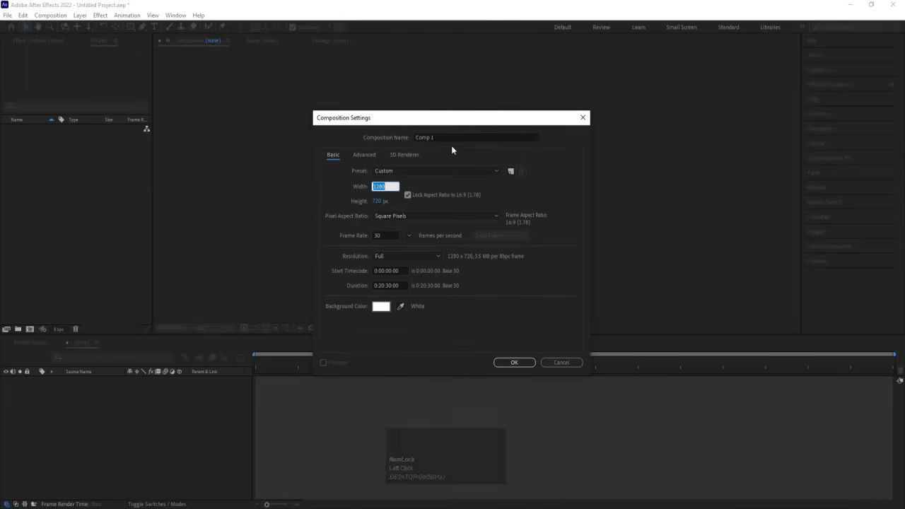
click(434, 137)
text(Main Animation)
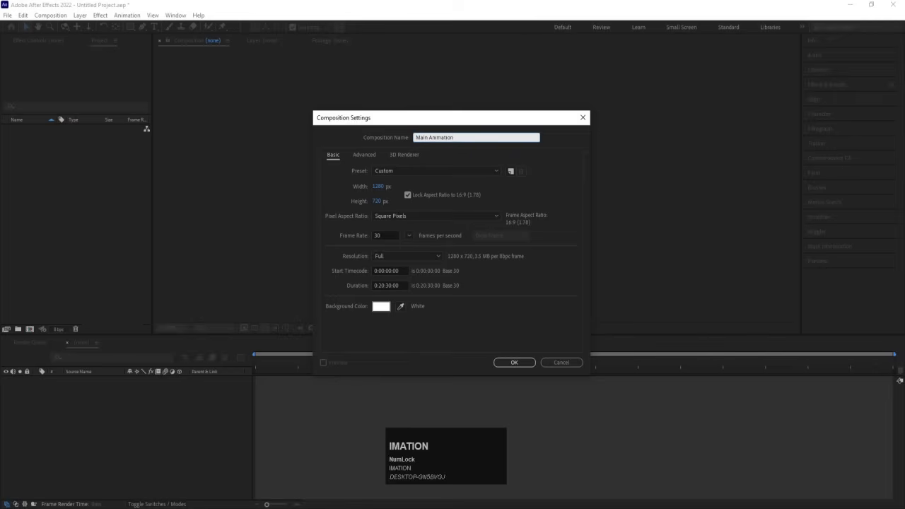
Set the composition to 1920 x 1080 px with a duration of 0:00:30:00 and create it.
click(378, 186)
text(192)
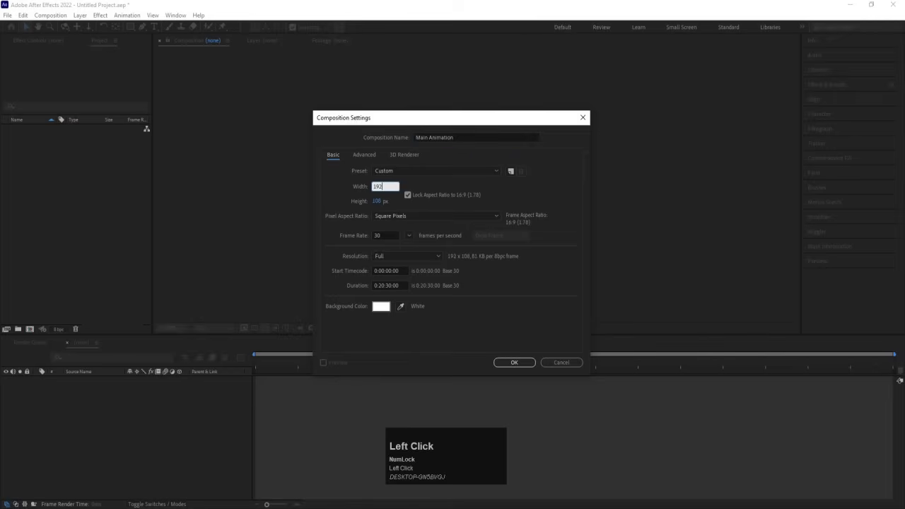
text(0)
click(381, 201)
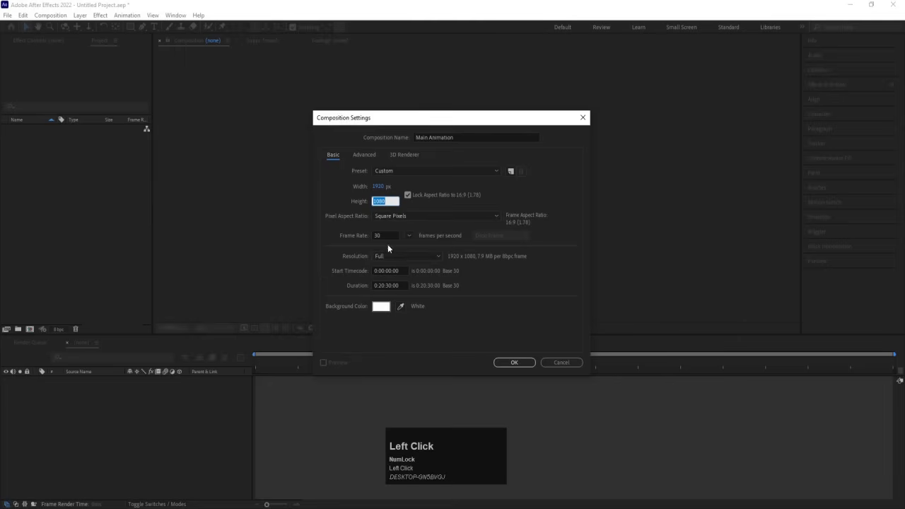
click(381, 285)
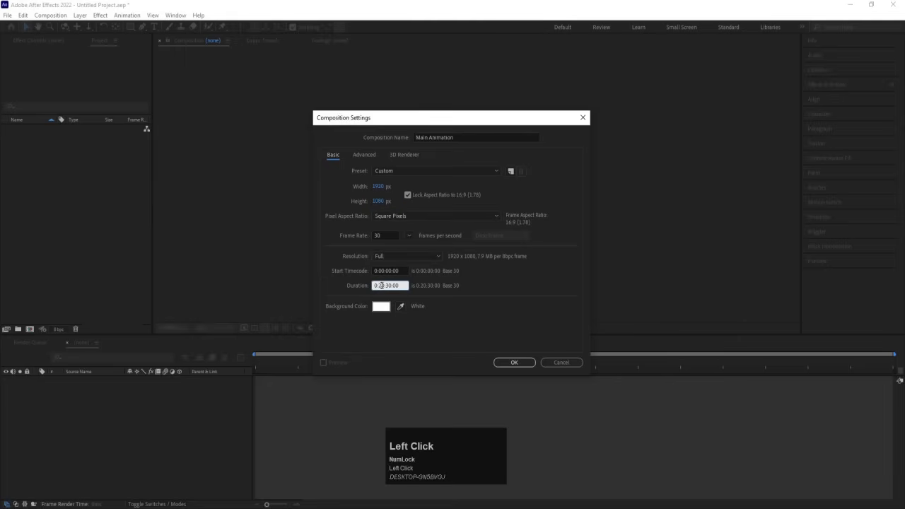
click(500, 286)
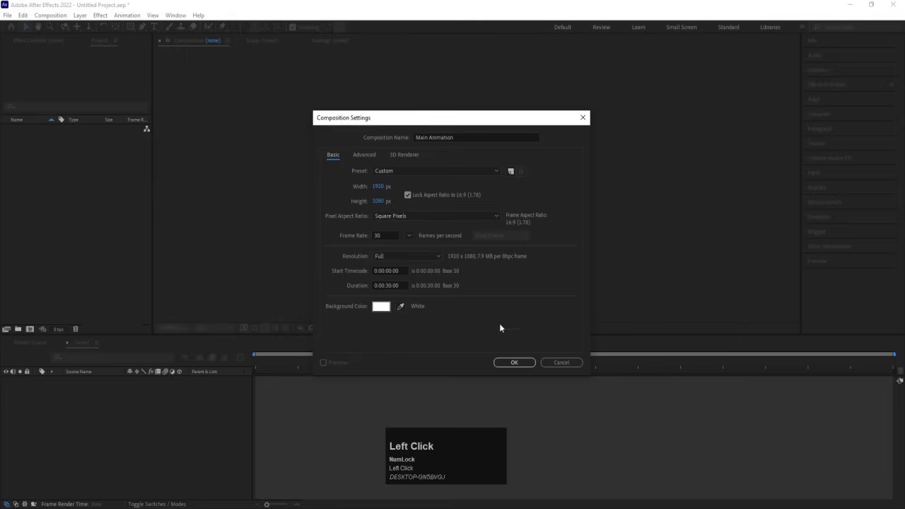
click(513, 362)
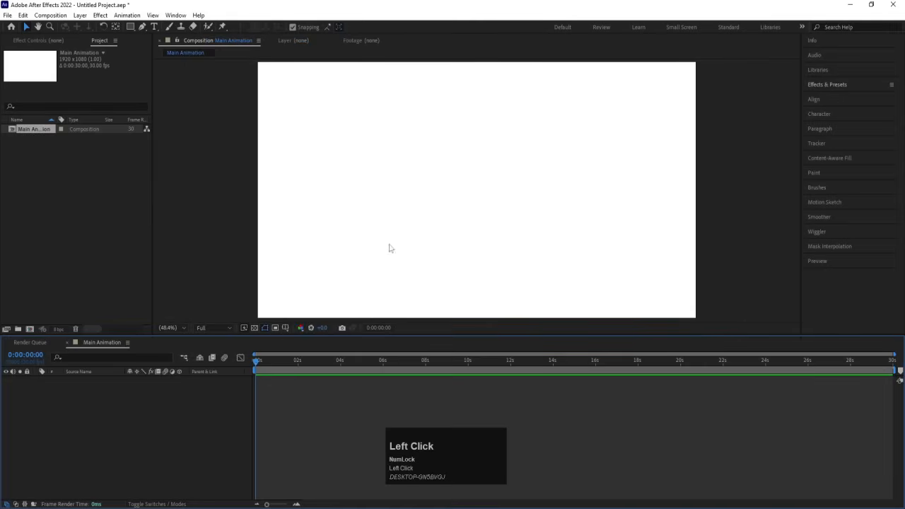
Show the Title/Action Safe guides over the Main Animation composition.
click(285, 328)
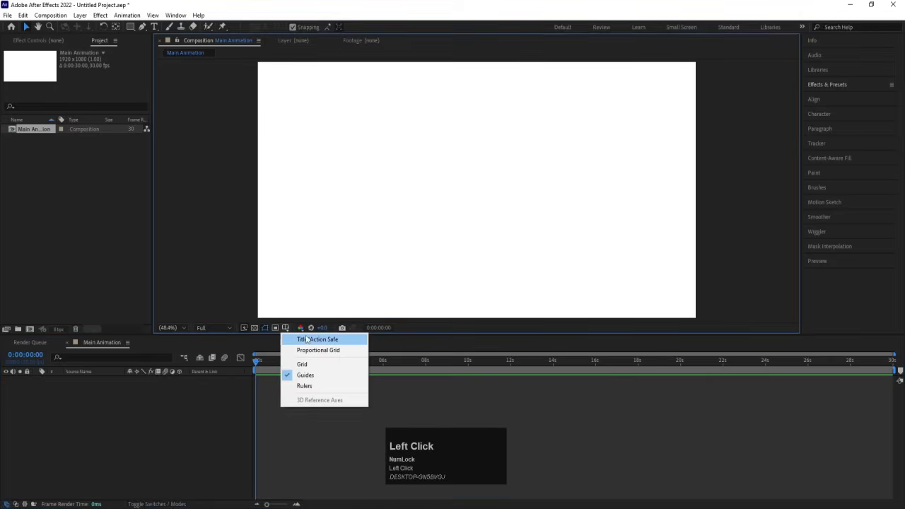
click(308, 340)
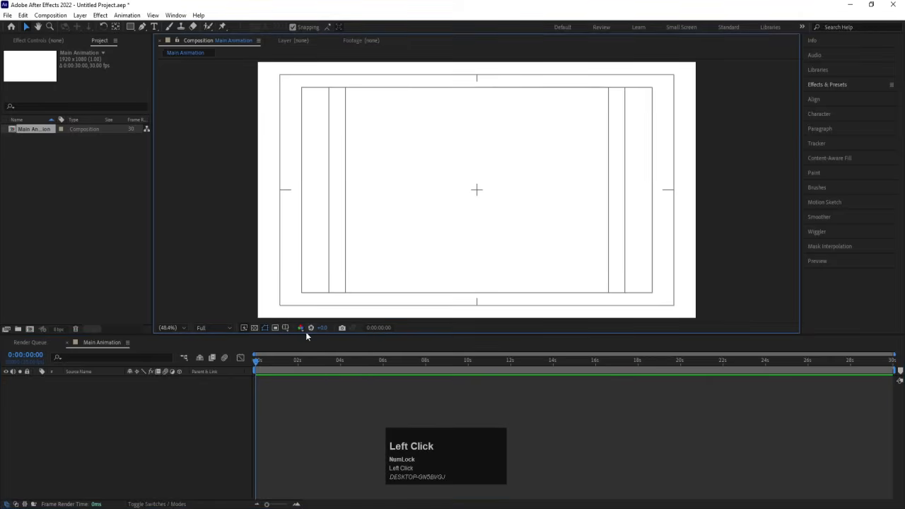
key(ctrl)
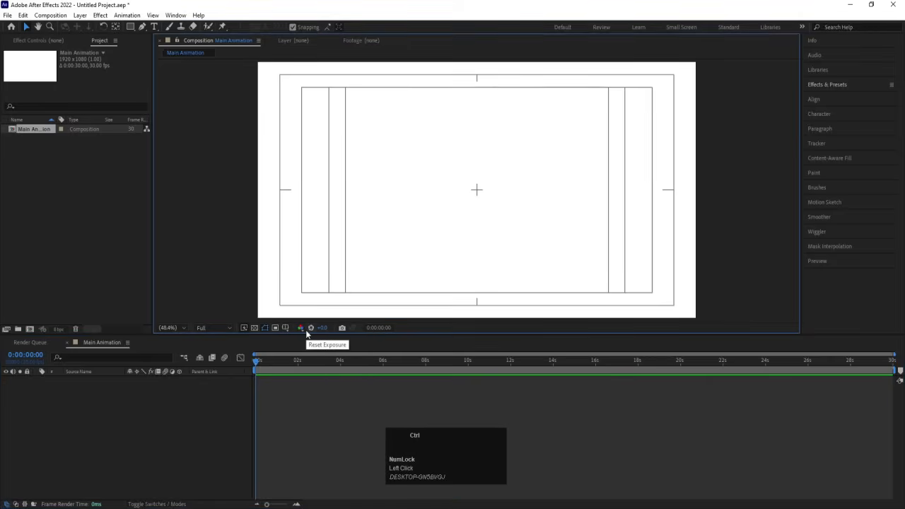
Import Apple.ai as Composition - Retain Layer Sizes.
double_click(106, 180)
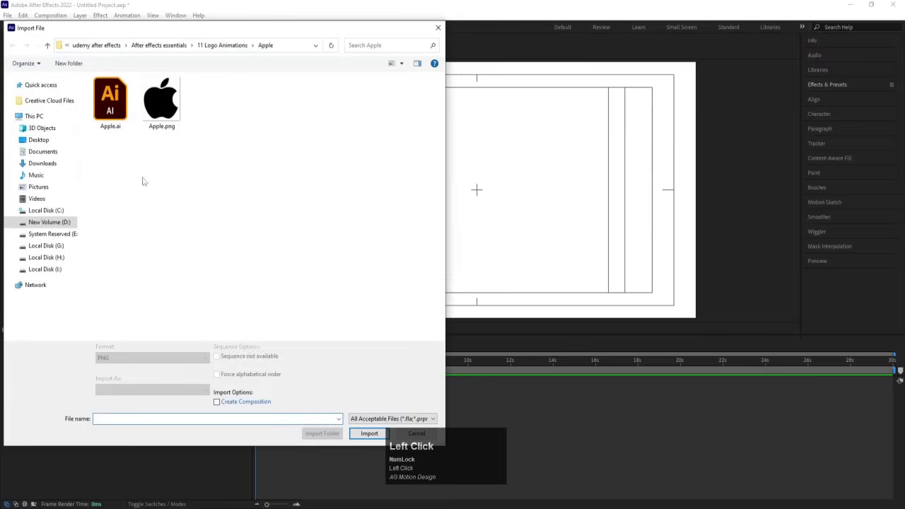
click(113, 105)
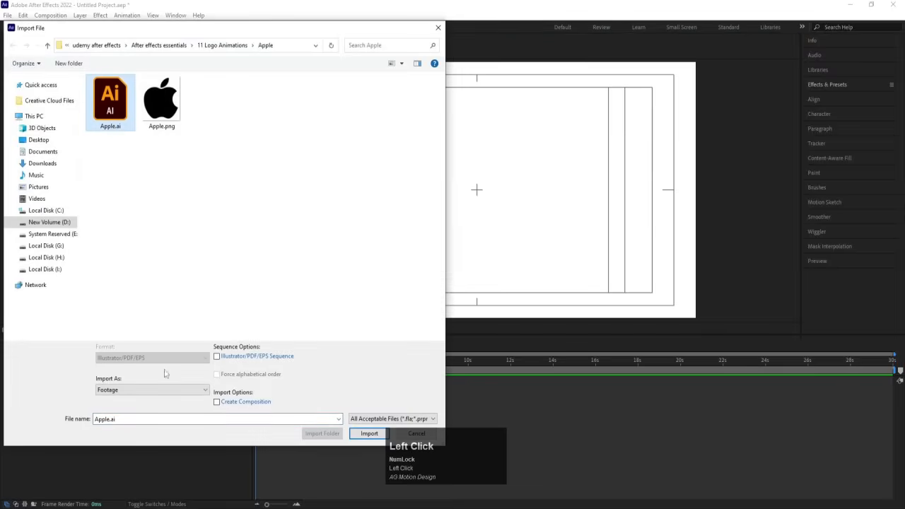
click(124, 390)
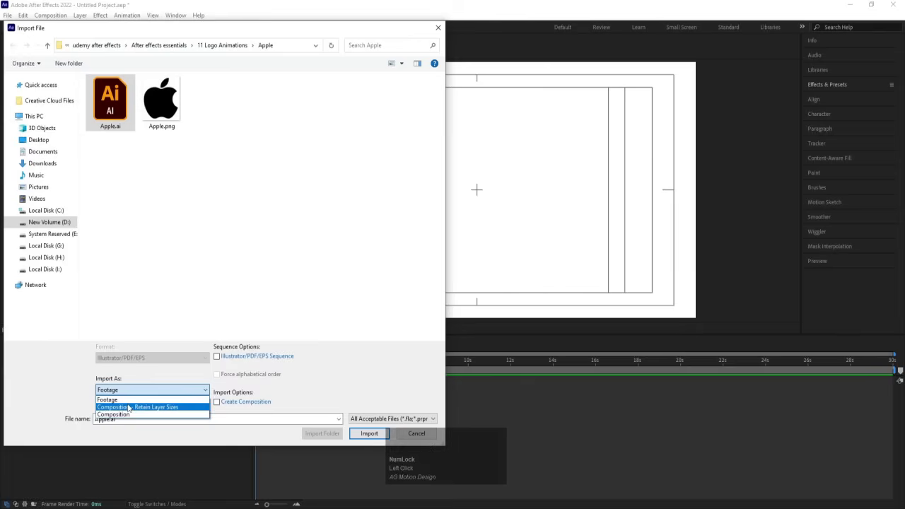
click(129, 408)
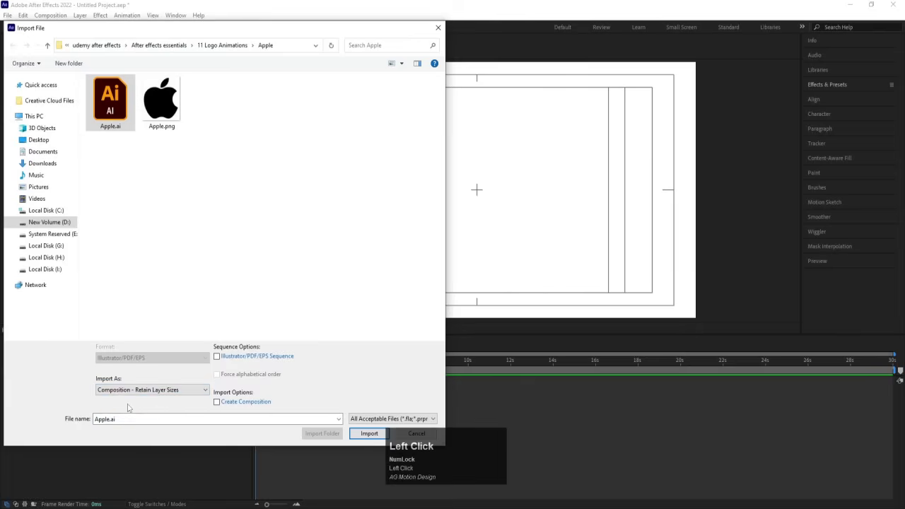
click(369, 435)
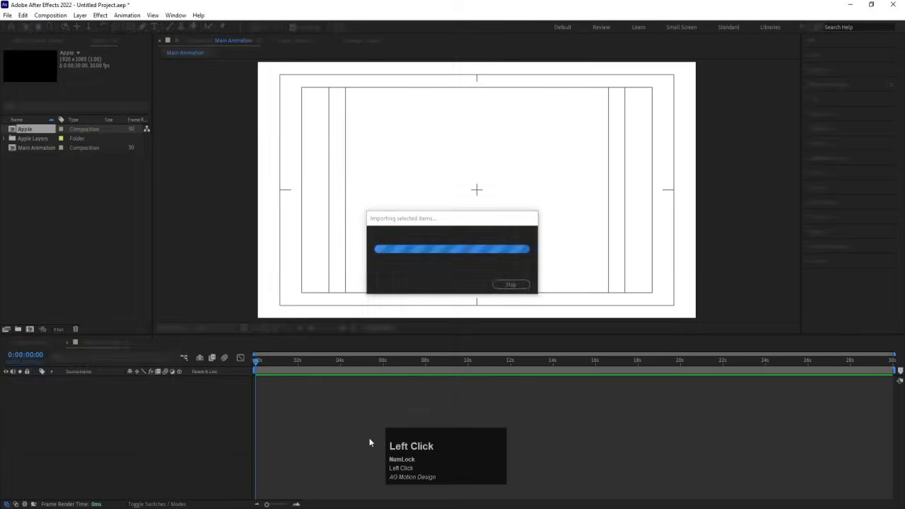
Add the Apple composition to the Main Animation timeline and open it with its Fill layer shown.
drag(54, 171, 136, 415)
double_click(80, 383)
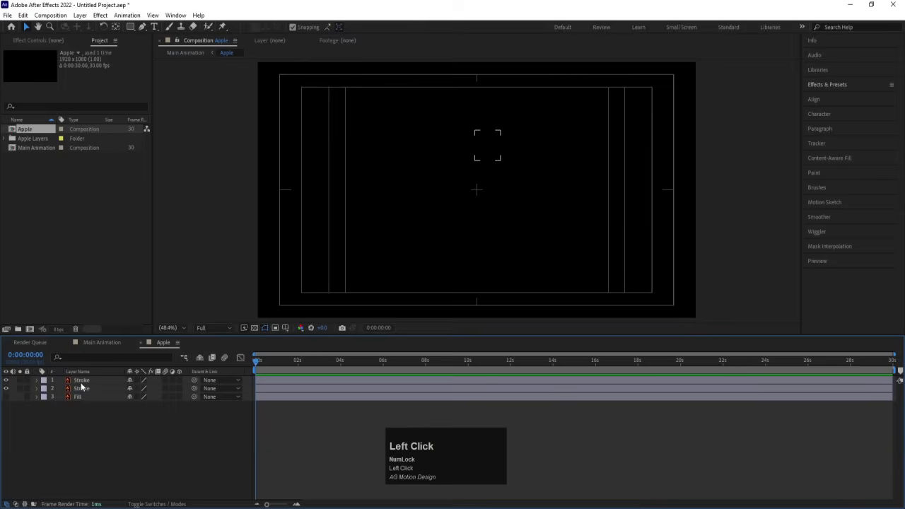
click(6, 397)
Set the Apple composition's background color to white.
key(ctrl)
key(ctrl+k)
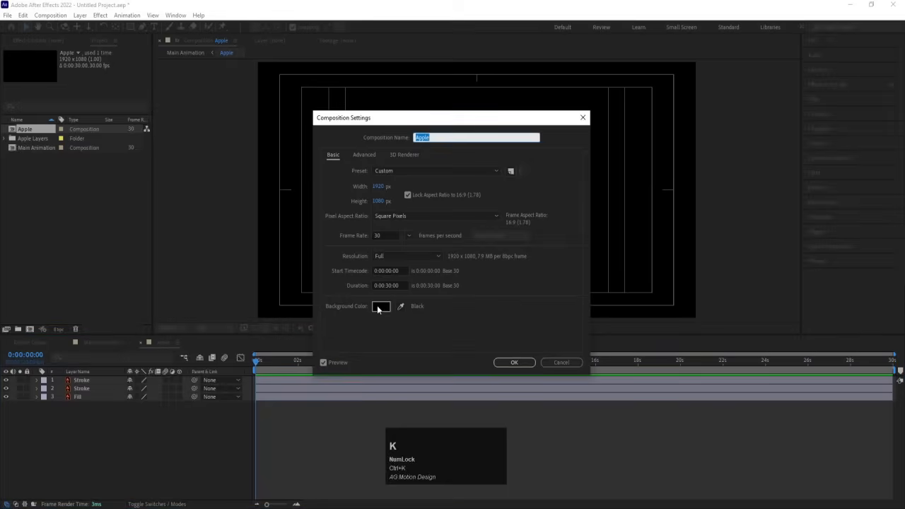
click(378, 306)
drag(129, 182, 64, 130)
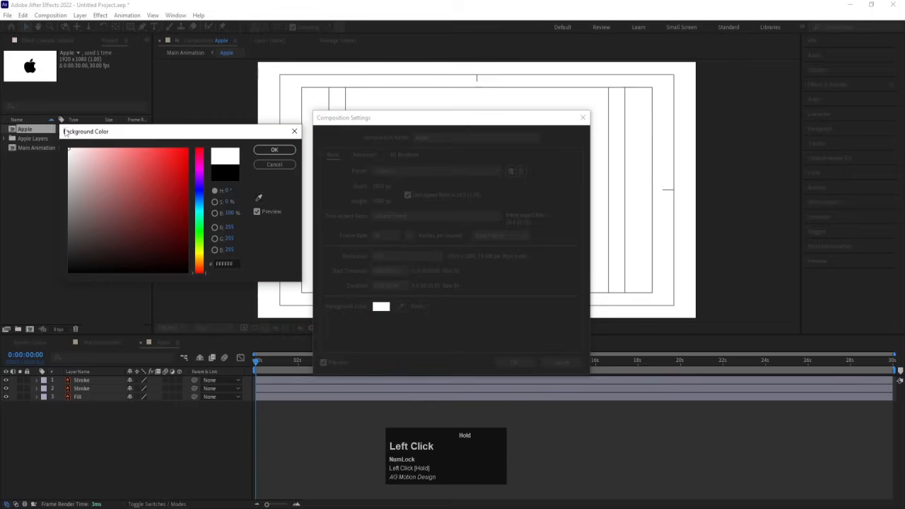
click(265, 149)
click(514, 362)
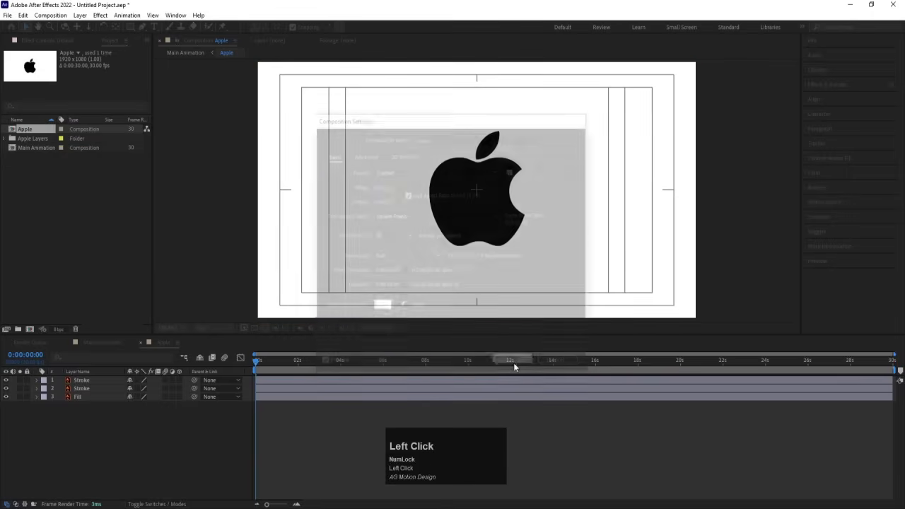
Toggle the Fill layer's visibility to compare fill and outline, leaving the Fill layer hidden.
click(5, 396)
click(5, 397)
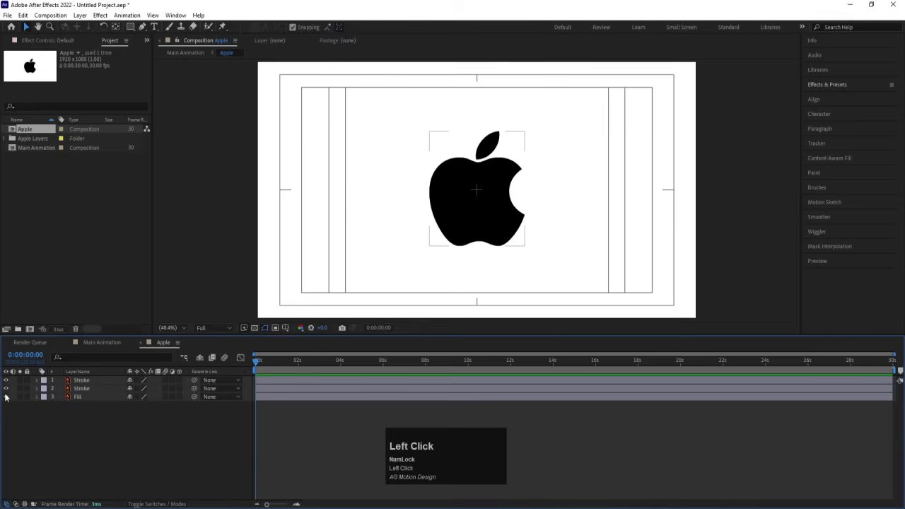
click(6, 396)
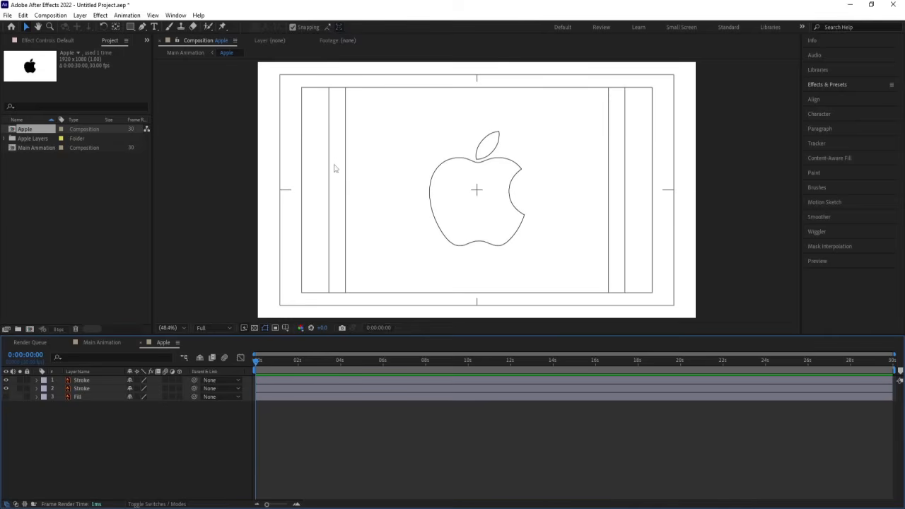
Create shapes from the two Stroke vector layers.
click(82, 388)
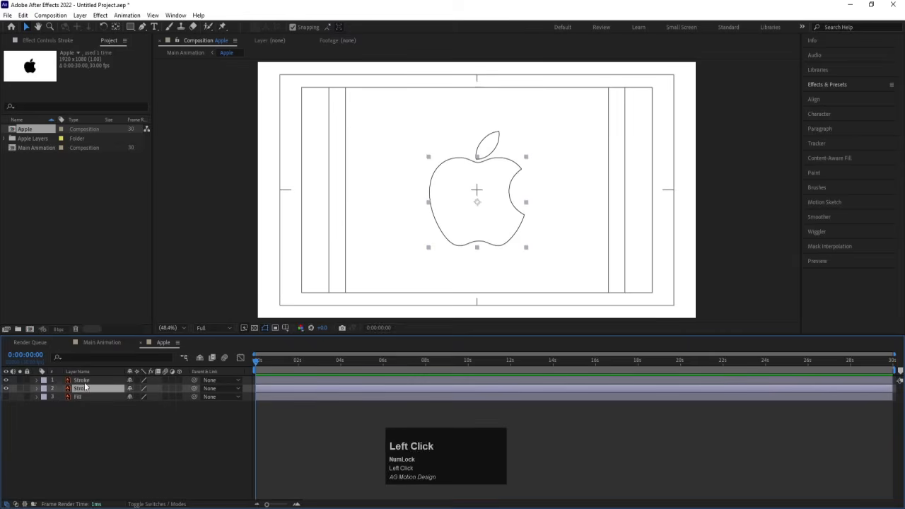
shift+click(82, 379)
right_click(83, 380)
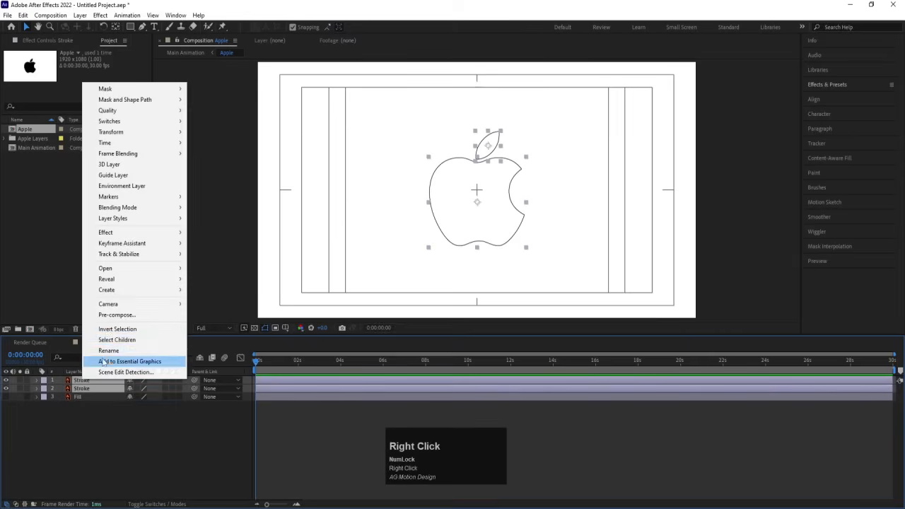
click(113, 289)
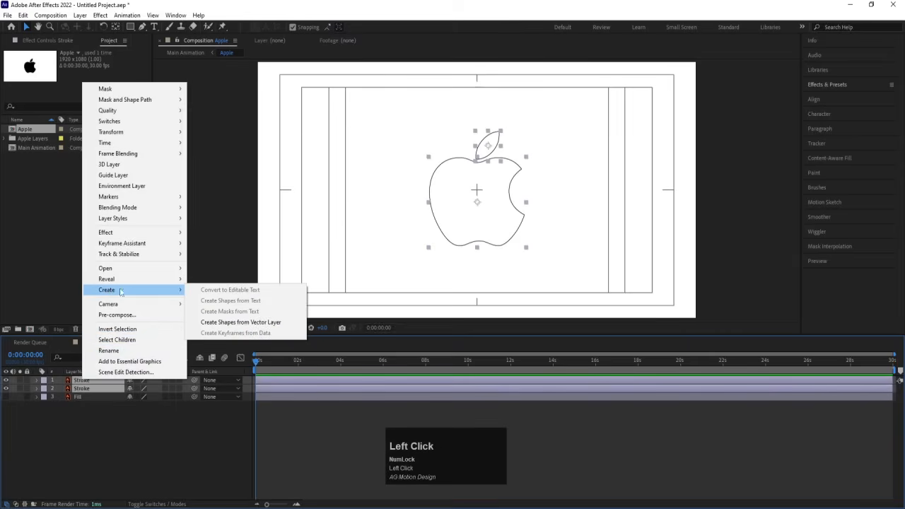
click(223, 323)
Delete the two original Stroke vector layers, keeping the Stroke Outlines shape layers and the Fill layer.
drag(86, 401, 85, 388)
click(85, 396)
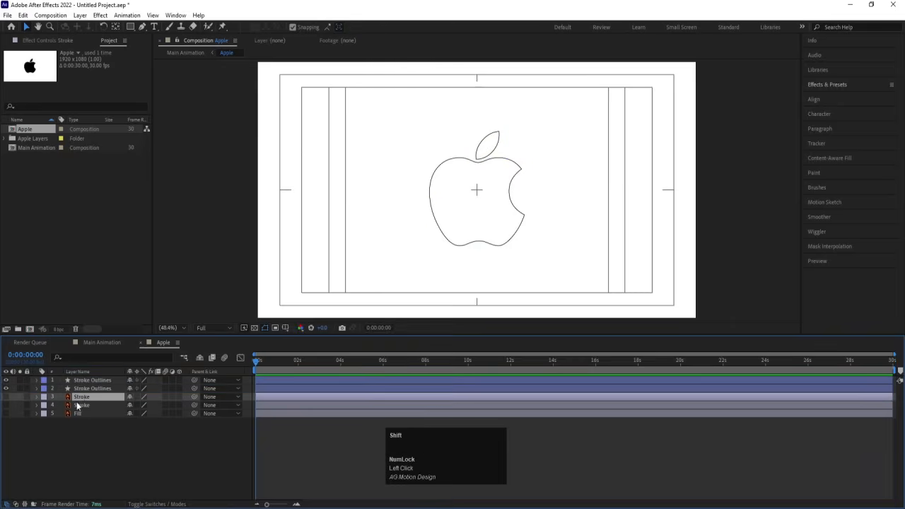
shift+click(77, 405)
key(Delete)
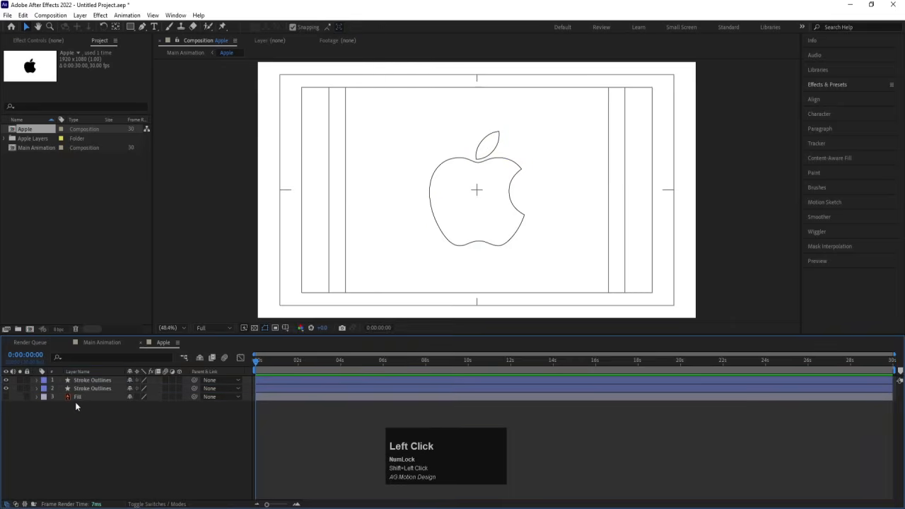
Set the stroke width of both Stroke Outlines layers to 5 px.
click(85, 390)
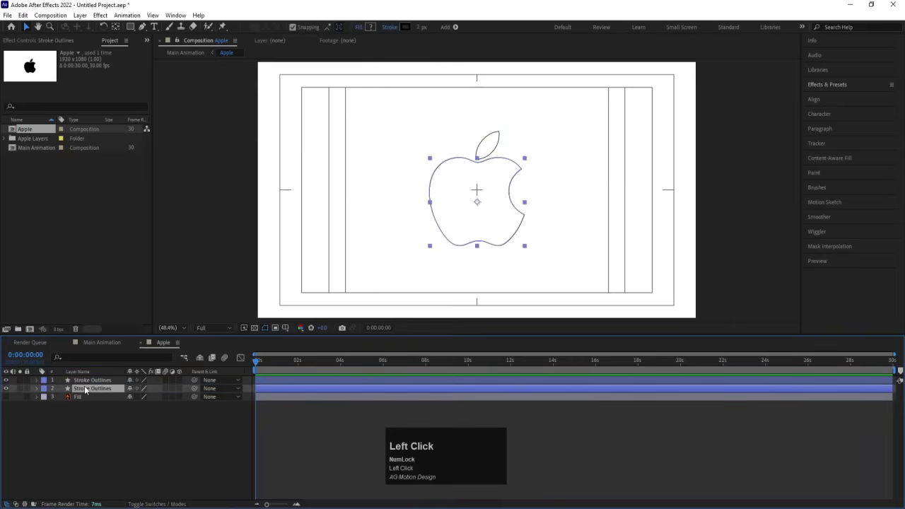
shift+click(89, 381)
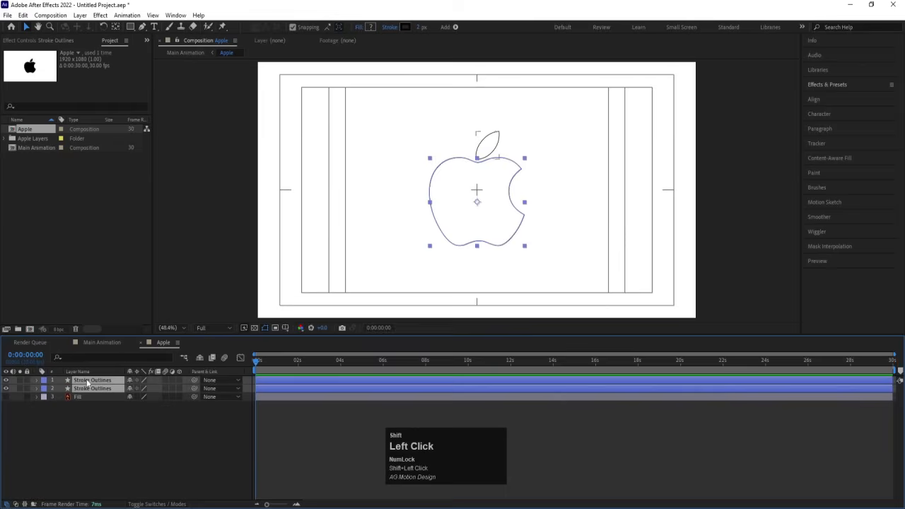
click(420, 27)
text(5)
key(Return)
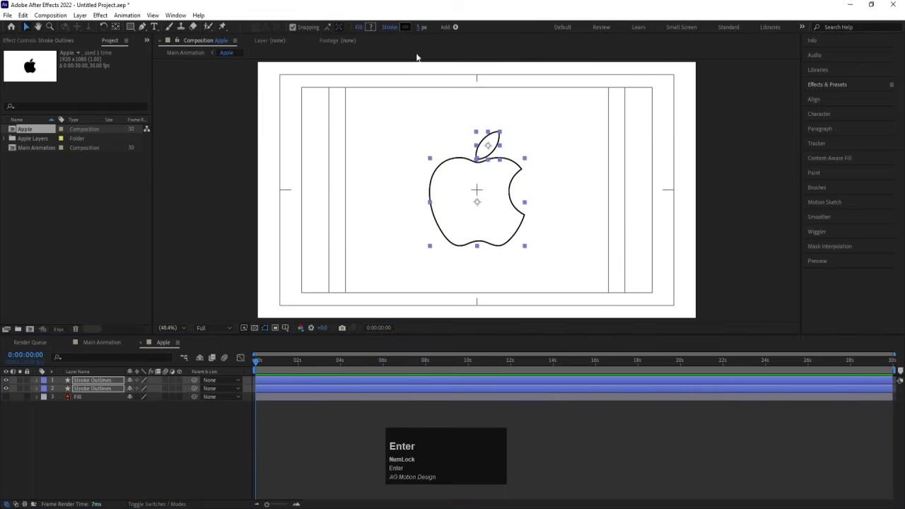
click(93, 429)
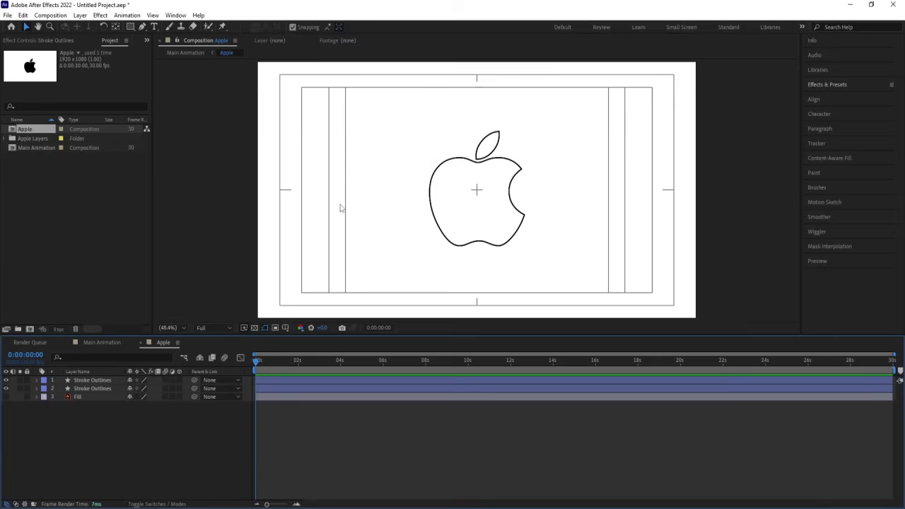
Add Trim Paths to the apple body's Stroke Outlines layer and expand its properties.
click(37, 397)
click(37, 389)
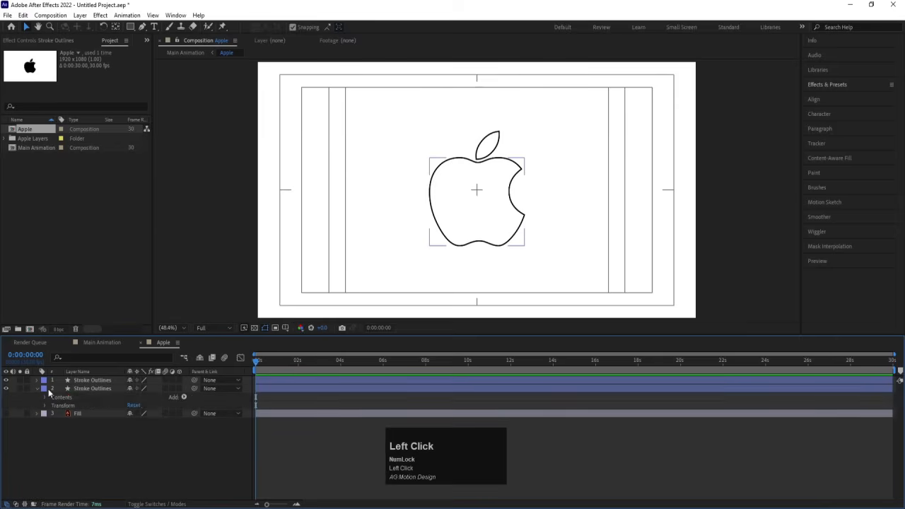
click(182, 397)
click(216, 343)
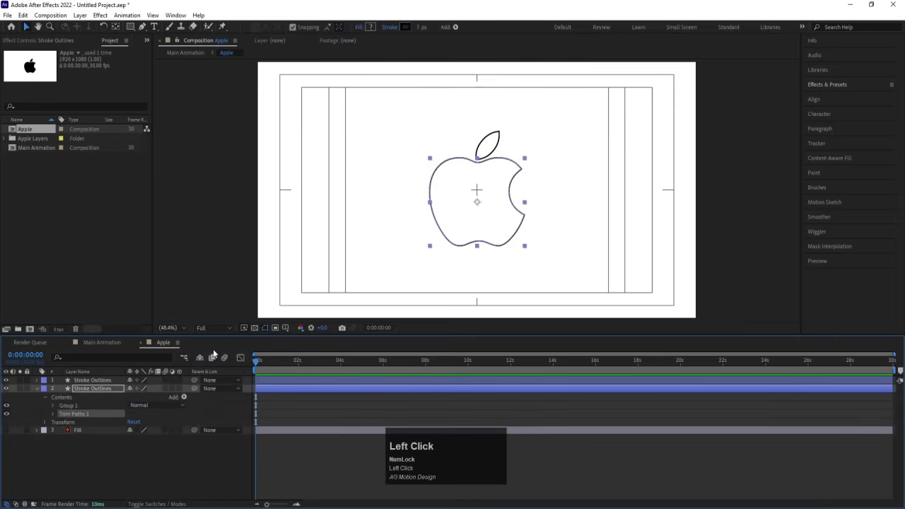
click(52, 413)
Try different Trim Paths End, Start and Offset values to find where the apple body outline should open.
drag(132, 430, 123, 429)
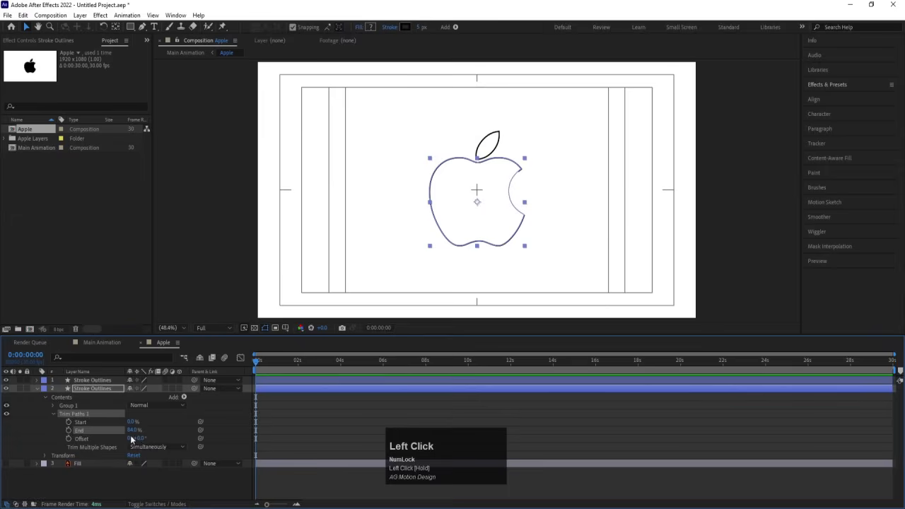
drag(139, 438, 89, 434)
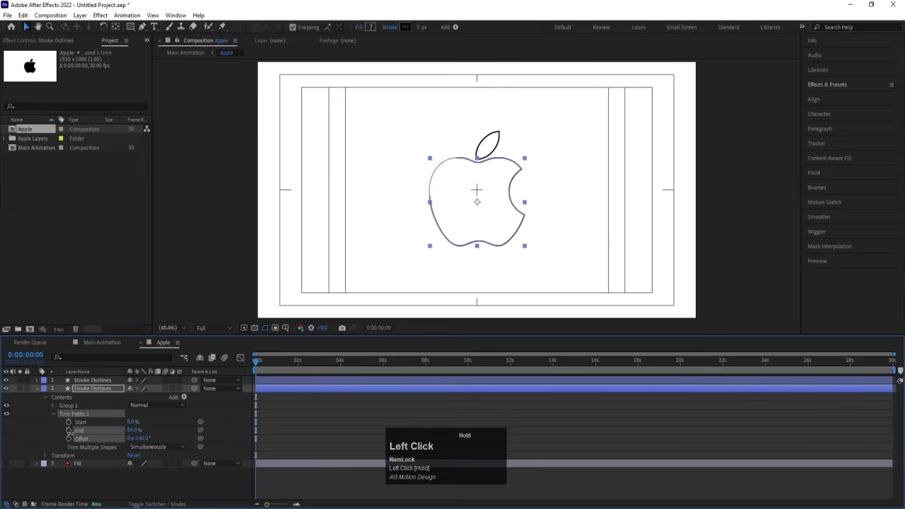
drag(70, 434, 68, 433)
click(147, 426)
drag(132, 429, 125, 430)
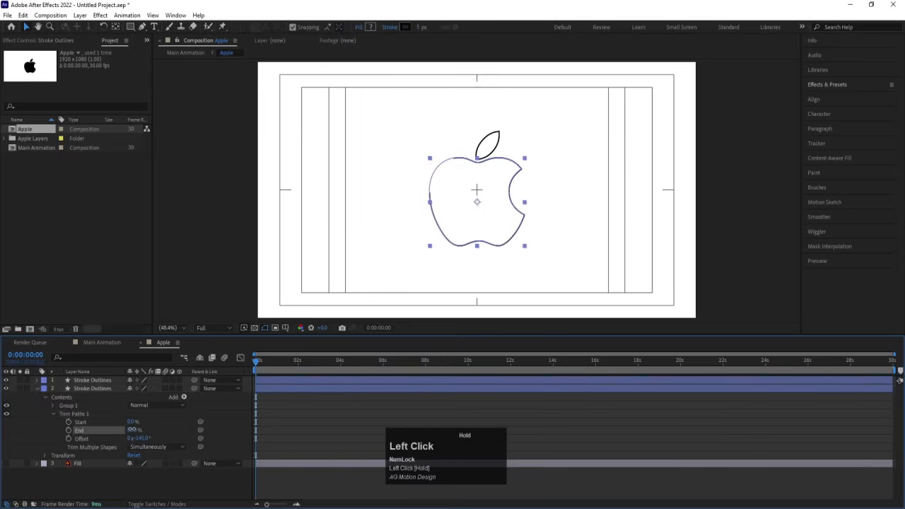
mouse_move(130, 429)
mouse_down()
mouse_move(107, 428)
mouse_move(148, 428)
mouse_move(139, 422)
mouse_move(147, 438)
mouse_up()
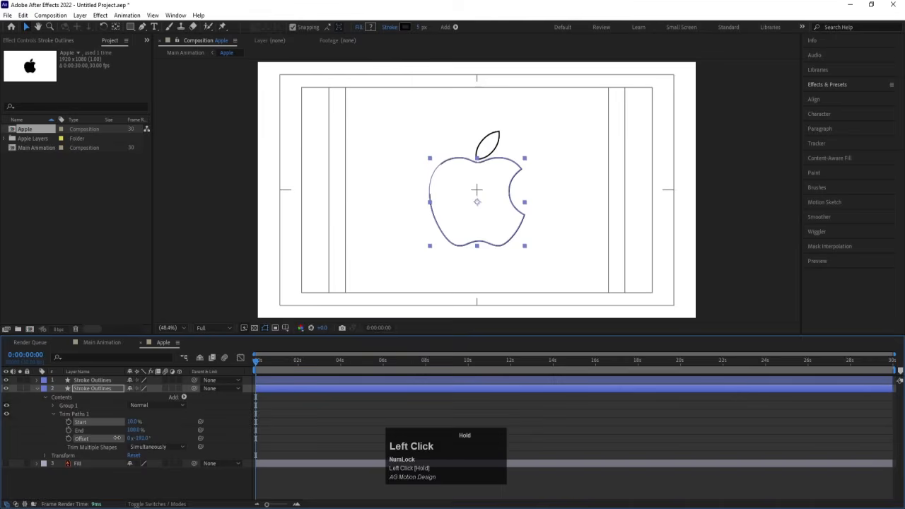
drag(147, 439, 148, 434)
click(164, 430)
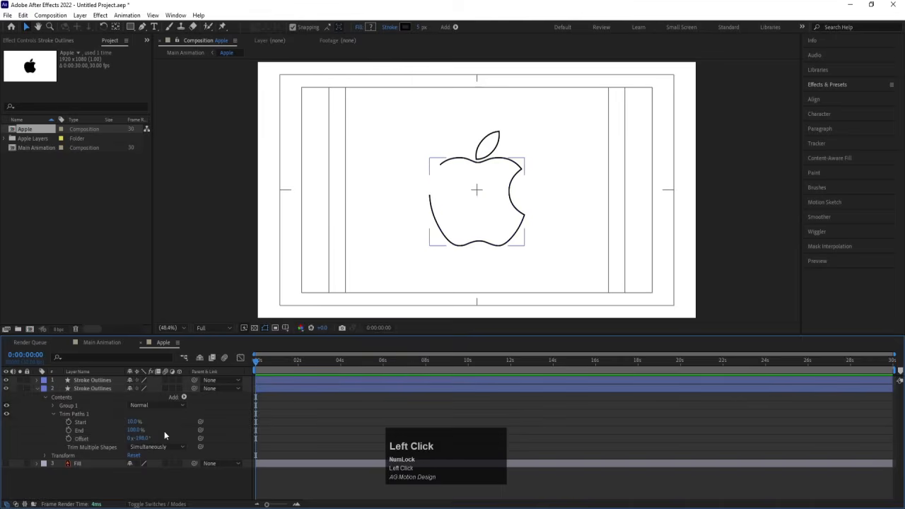
Set the Trim Paths Offset of the apple body outline to -200°.
click(142, 439)
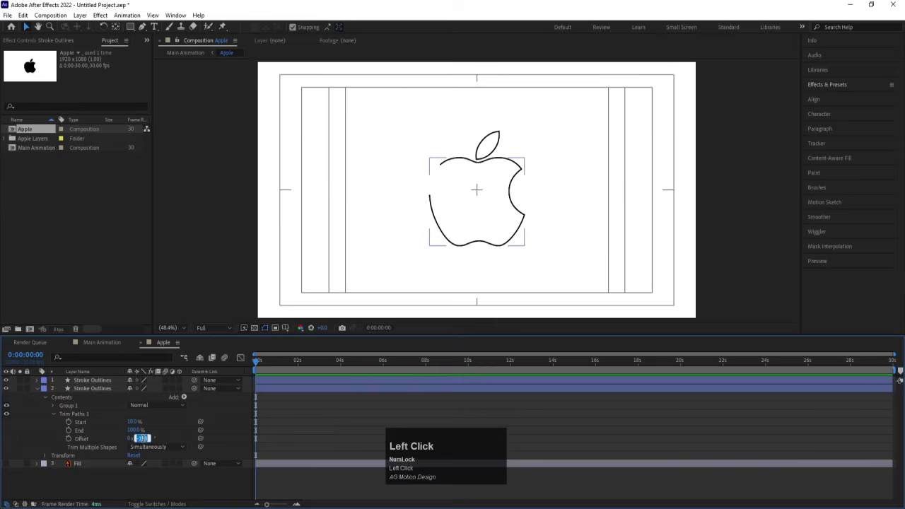
text(-200)
key(Return)
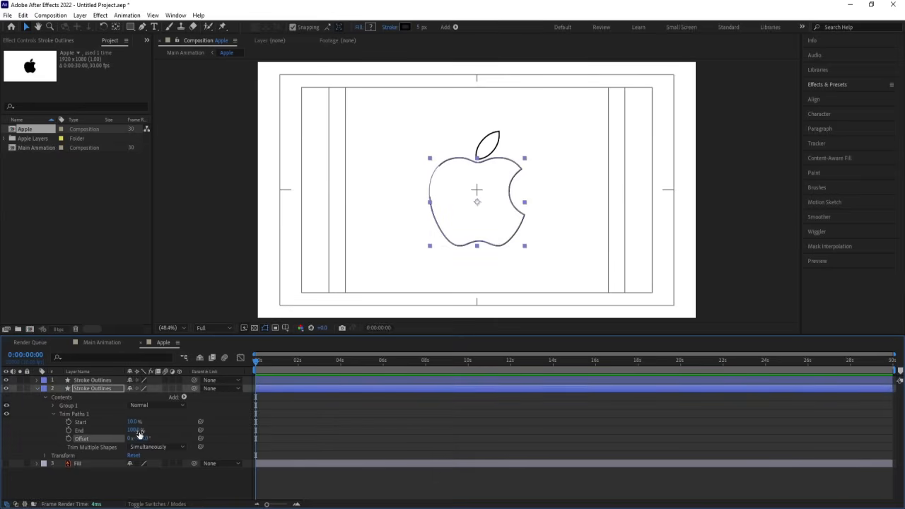
click(152, 427)
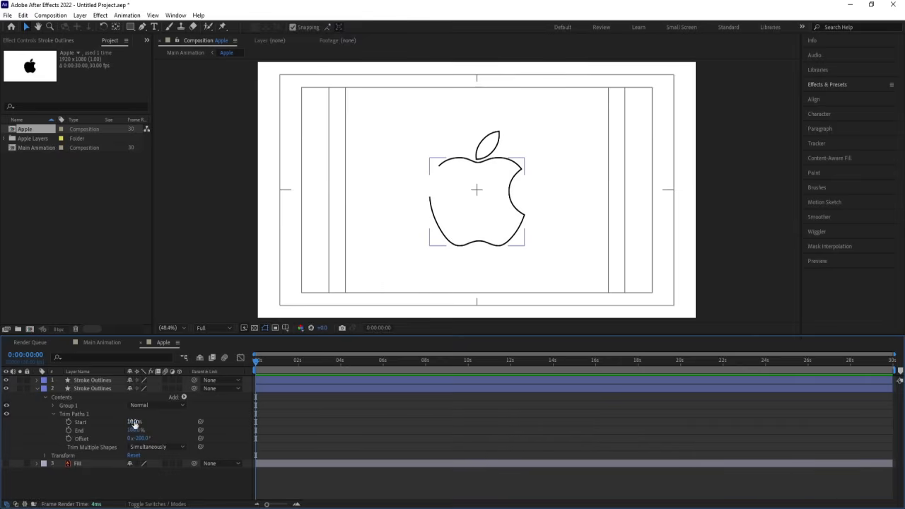
Keyframe the Trim Paths Start from 100% at 0 seconds to 0% at 3 seconds and preview the drawing animation.
drag(134, 421, 176, 421)
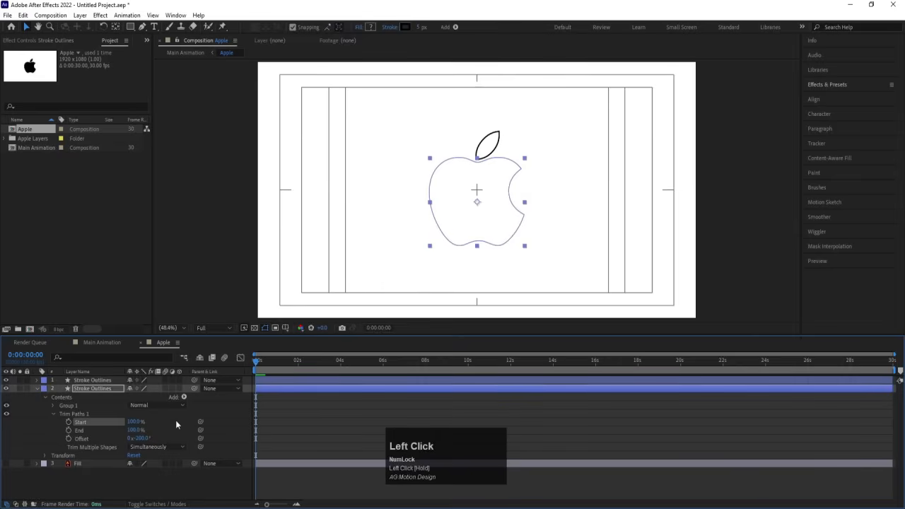
click(69, 421)
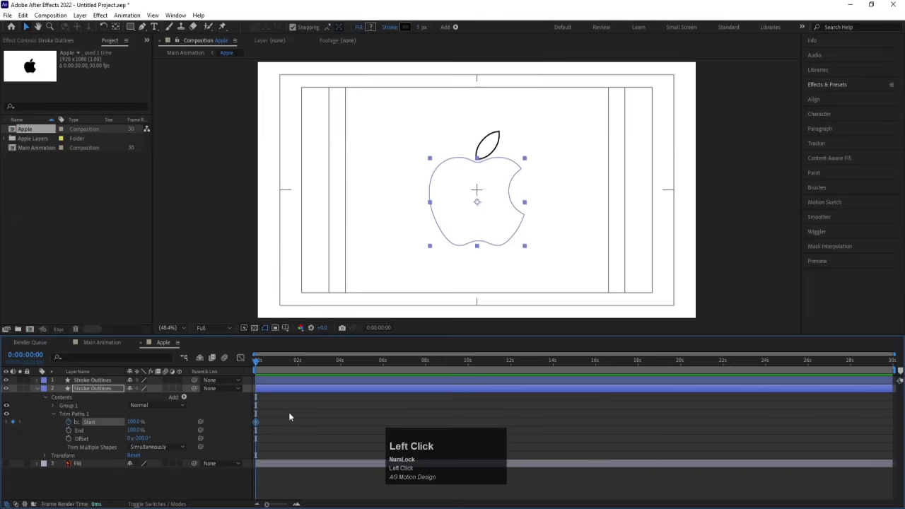
key(equal)
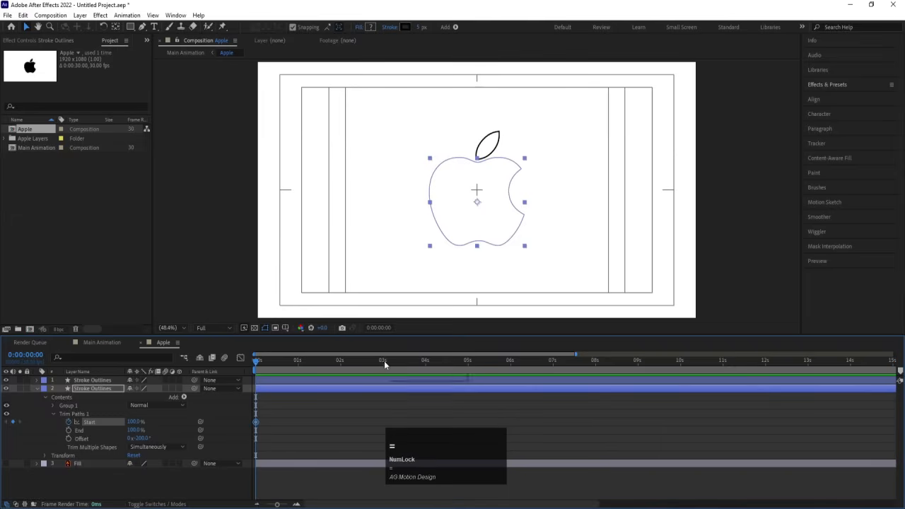
click(383, 361)
drag(136, 422, 78, 422)
drag(267, 363, 241, 368)
key(space)
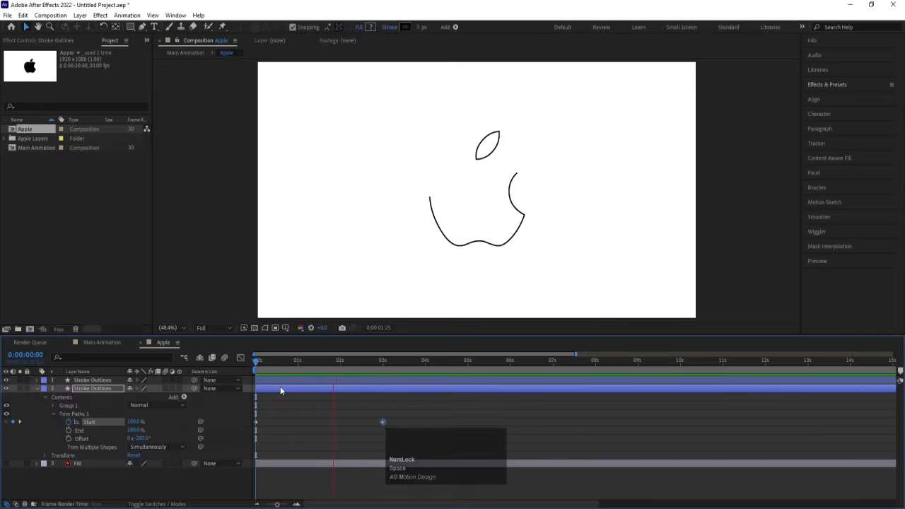
key(space)
click(321, 404)
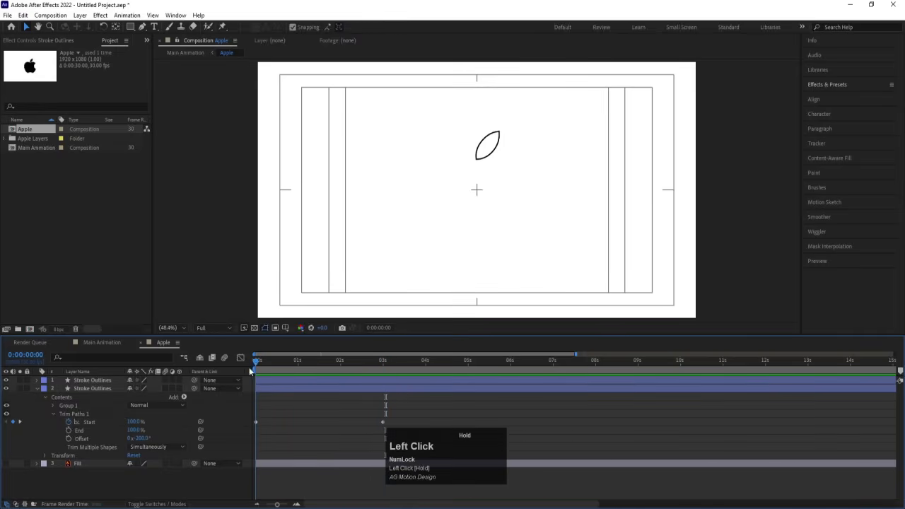
At 0:00:00:09, lock both Stroke Outlines layers and draw a vertical Pen line from the apple stroke's upper end to just above the composition.
drag(249, 367, 269, 368)
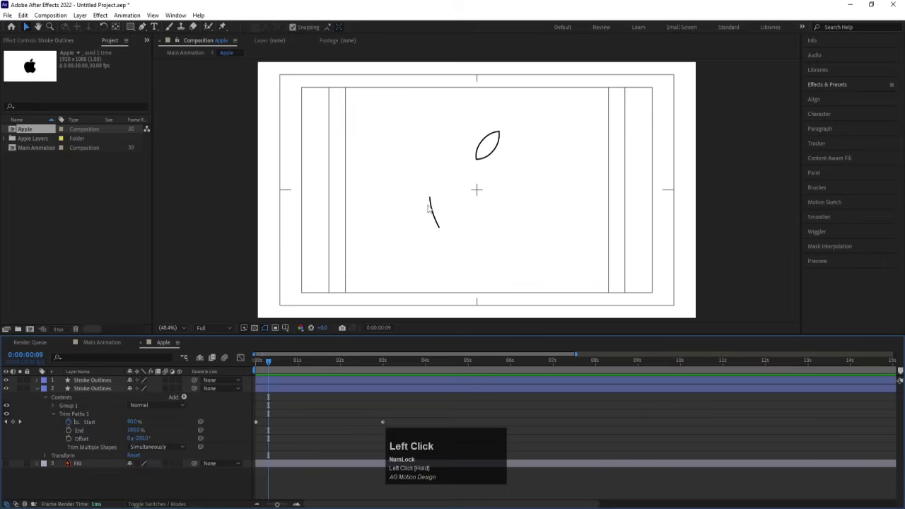
drag(33, 398, 28, 380)
click(141, 27)
scroll(414, 170, up, 5)
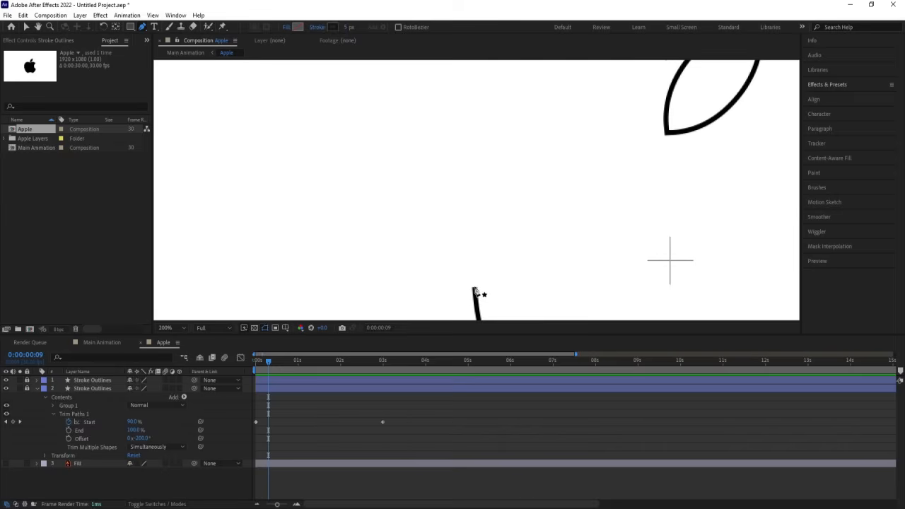
click(474, 291)
scroll(477, 277, down, 6)
scroll(480, 212, up, 3)
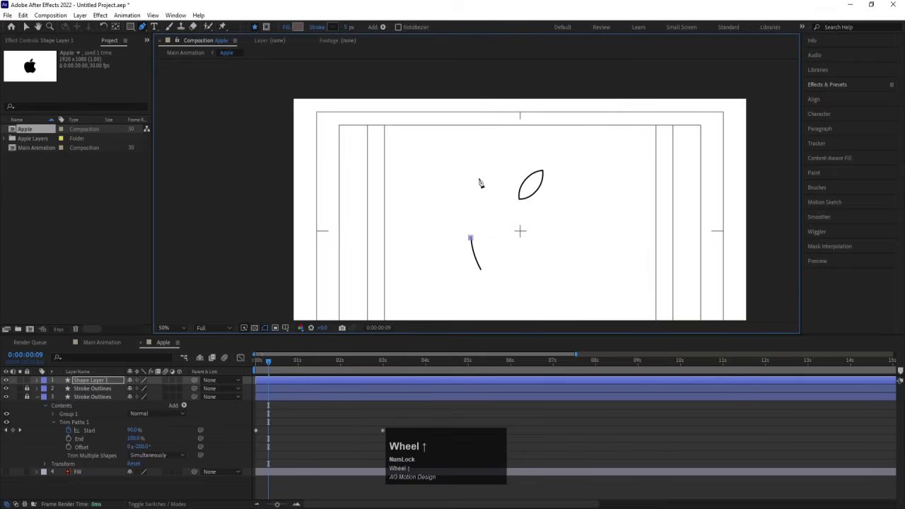
shift+click(470, 96)
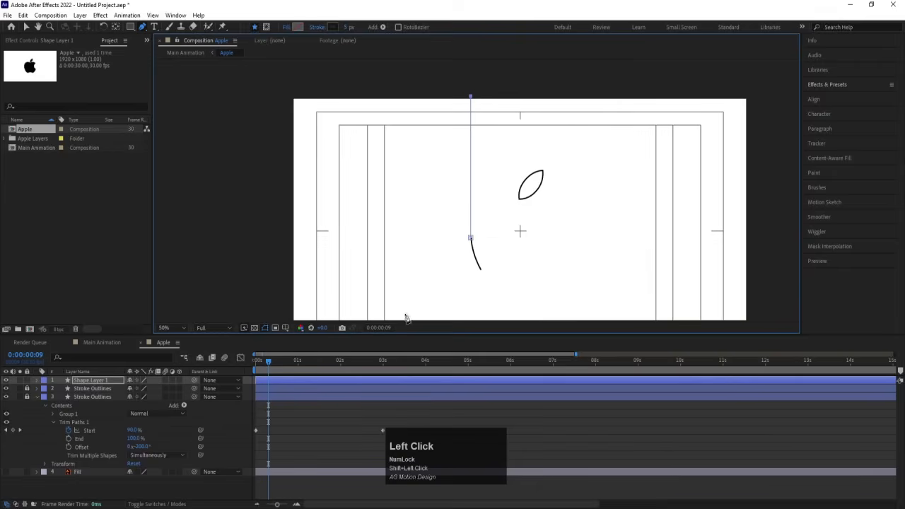
click(302, 441)
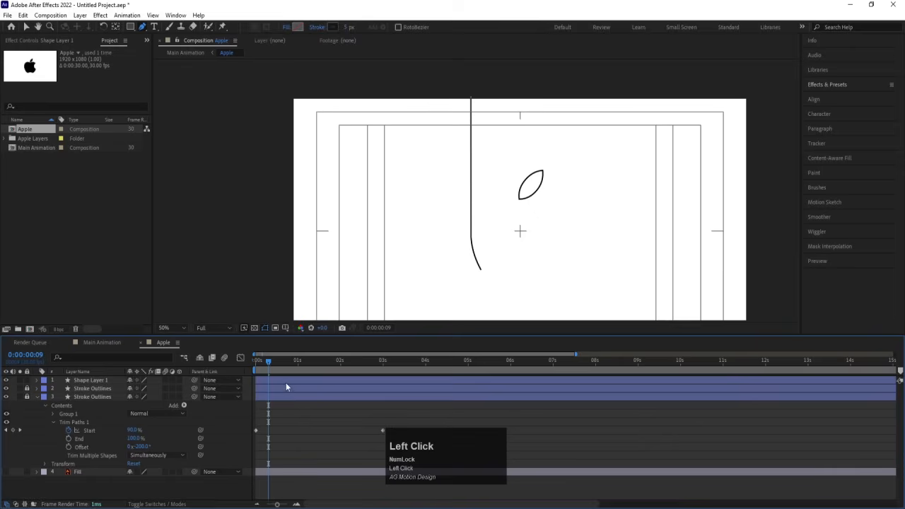
Center the anchor point of the vertical line layer and nudge the line horizontally to align with the apple stroke's end.
click(284, 381)
key(Right)
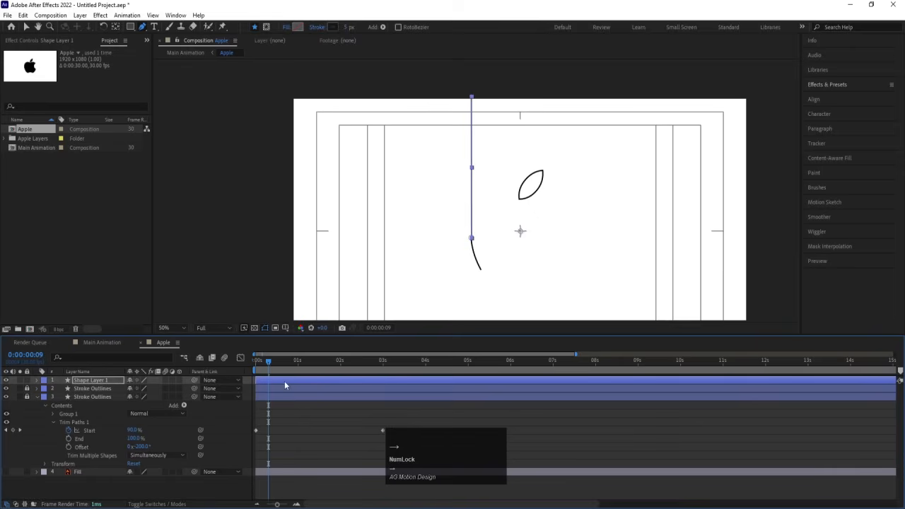
key(ctrl+alt+Home)
click(287, 413)
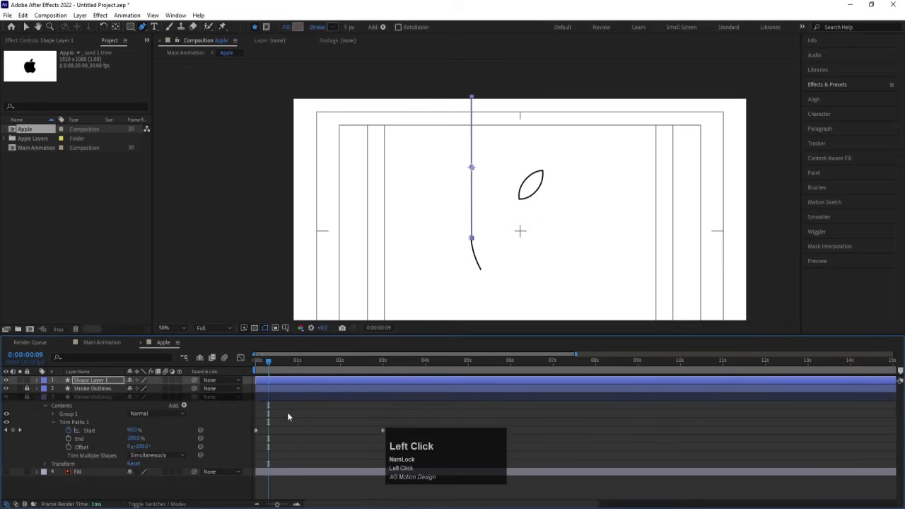
key(minus)
key(Num_Lock)
click(270, 379)
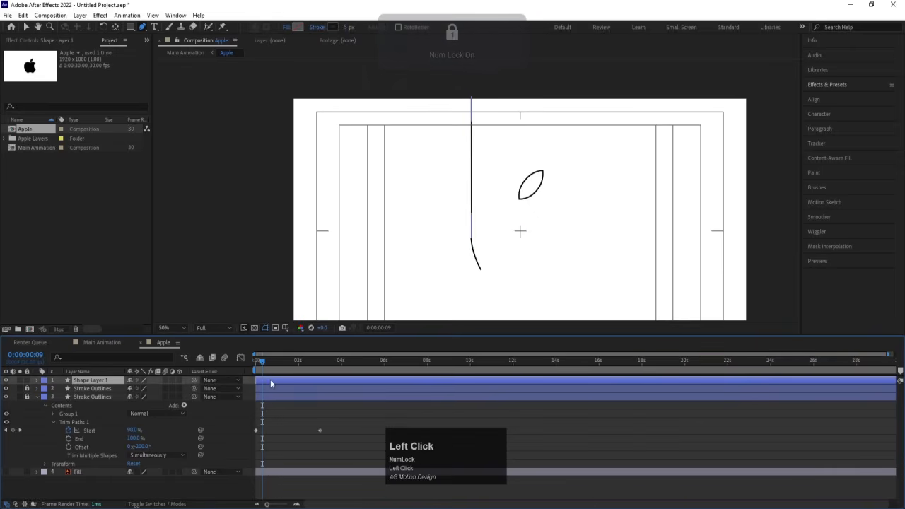
key(Up)
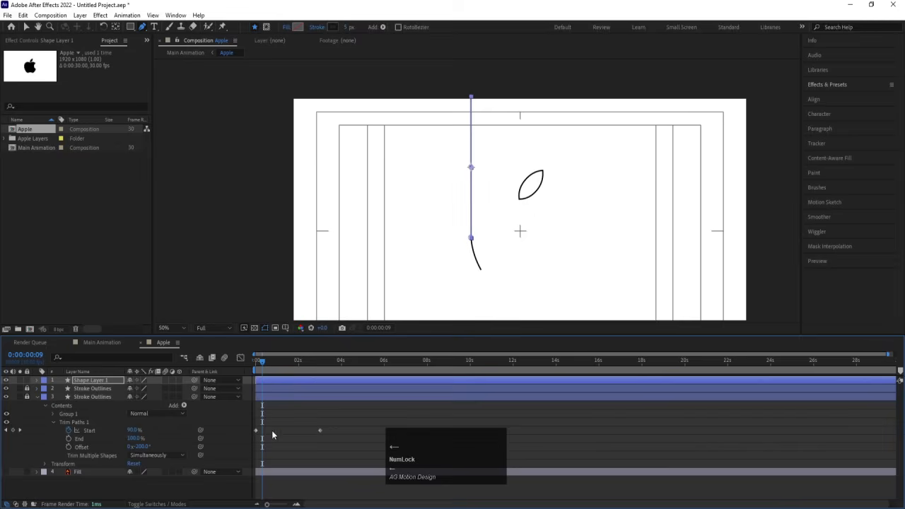
click(249, 401)
scroll(476, 289, up, 3)
scroll(453, 163, down, 1)
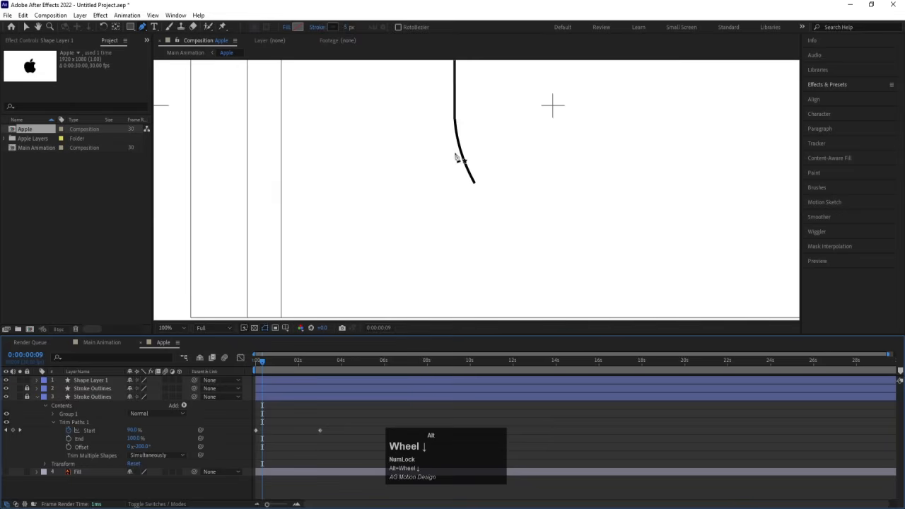
Return to the start of the timeline, fit the composition in view, and set the vertical line layer's label color to Yellow.
drag(273, 361, 224, 361)
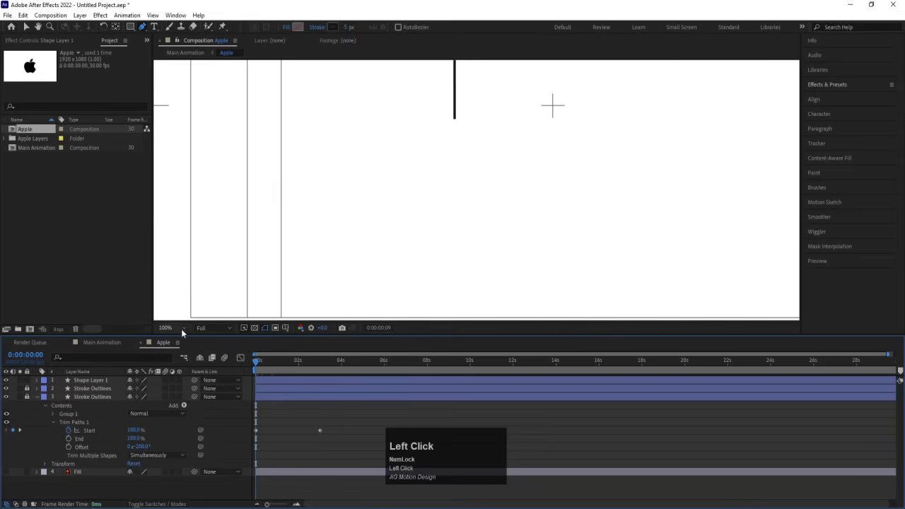
click(180, 326)
click(185, 337)
click(38, 381)
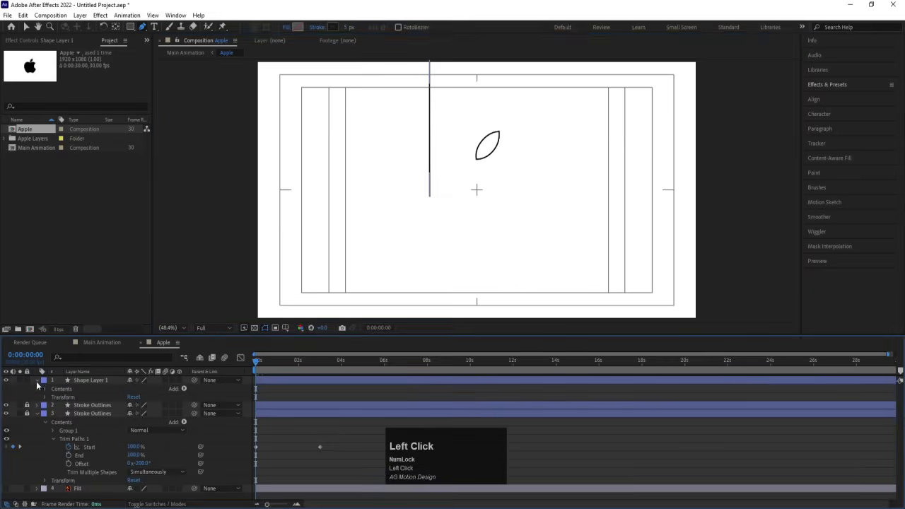
click(37, 382)
click(43, 380)
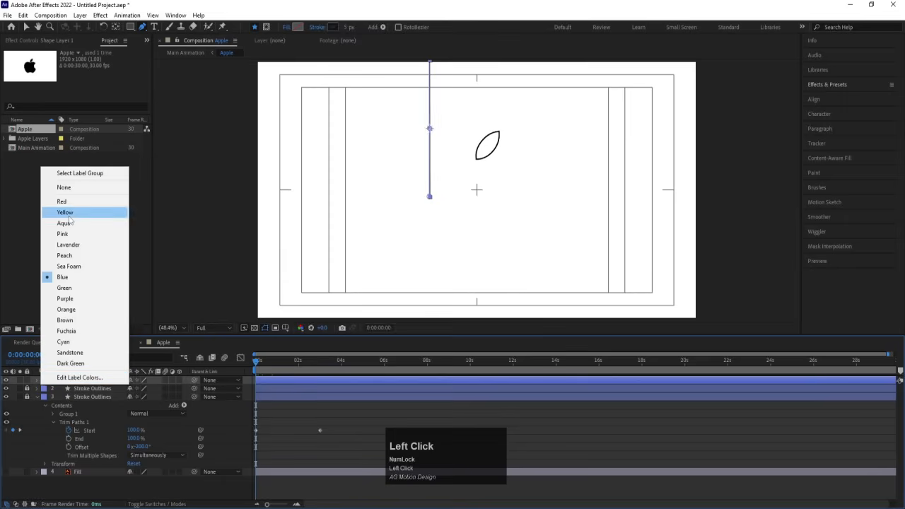
click(71, 218)
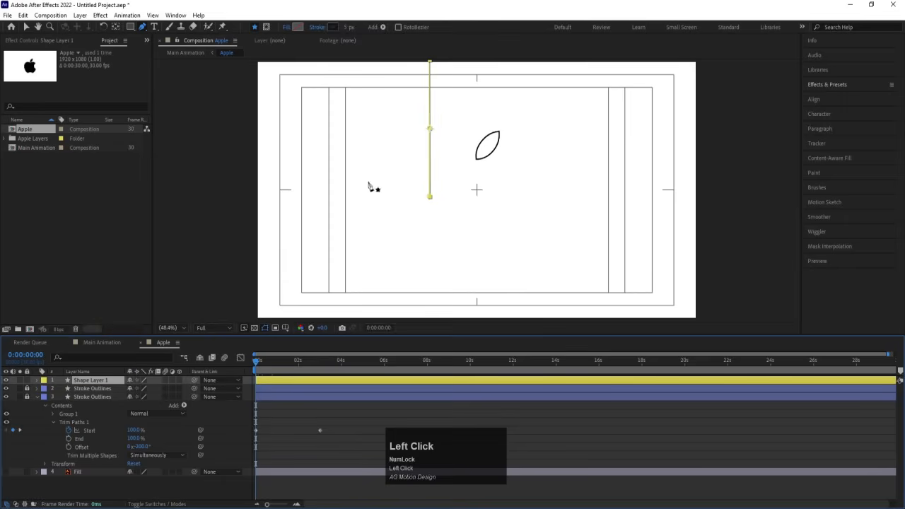
Add a Trim Paths operator to the vertical line's shape layer and expand its properties.
click(37, 397)
click(37, 381)
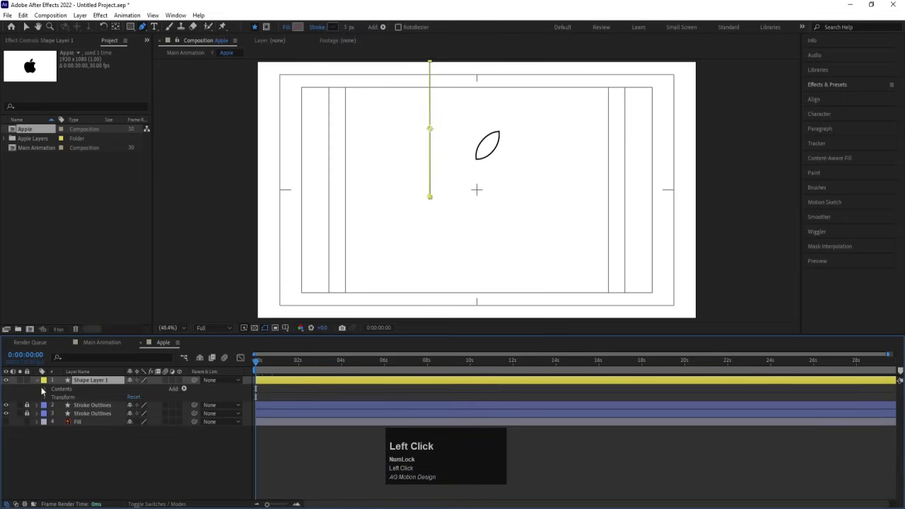
click(183, 388)
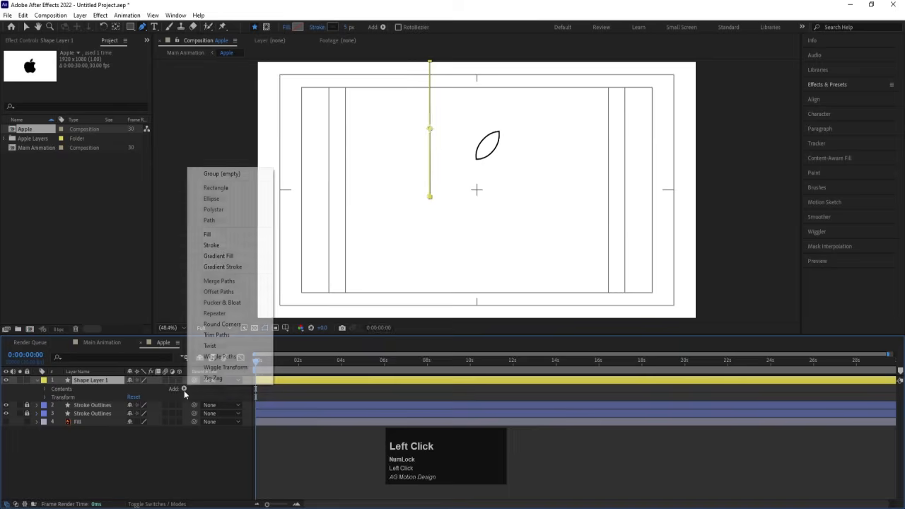
click(216, 337)
click(52, 405)
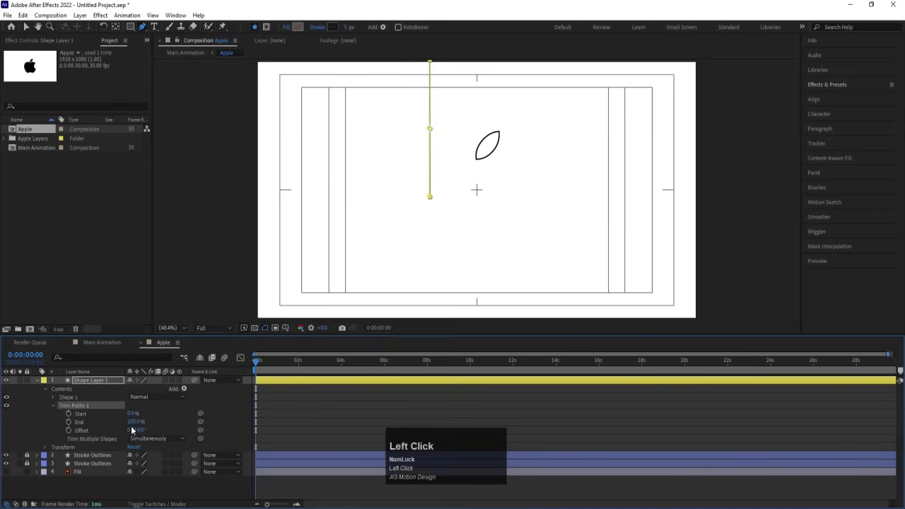
Keyframe the vertical line's Trim Paths Start from 100% at 0 seconds to 0% at 1 second and preview it.
drag(134, 423, 208, 404)
click(68, 414)
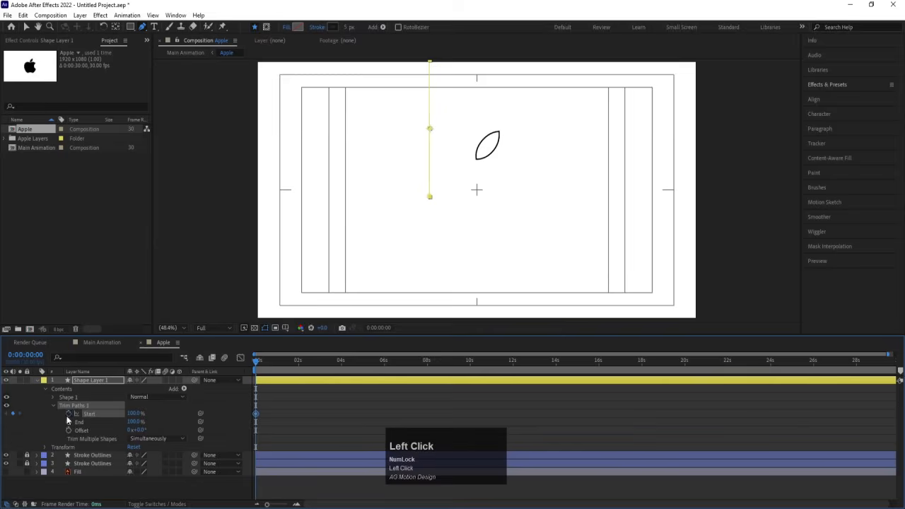
key(equal)
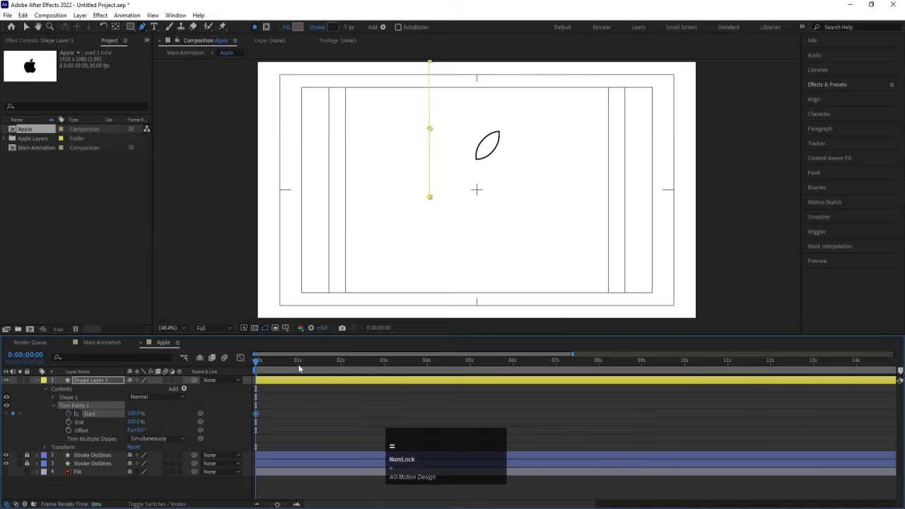
click(298, 366)
drag(135, 413, 113, 413)
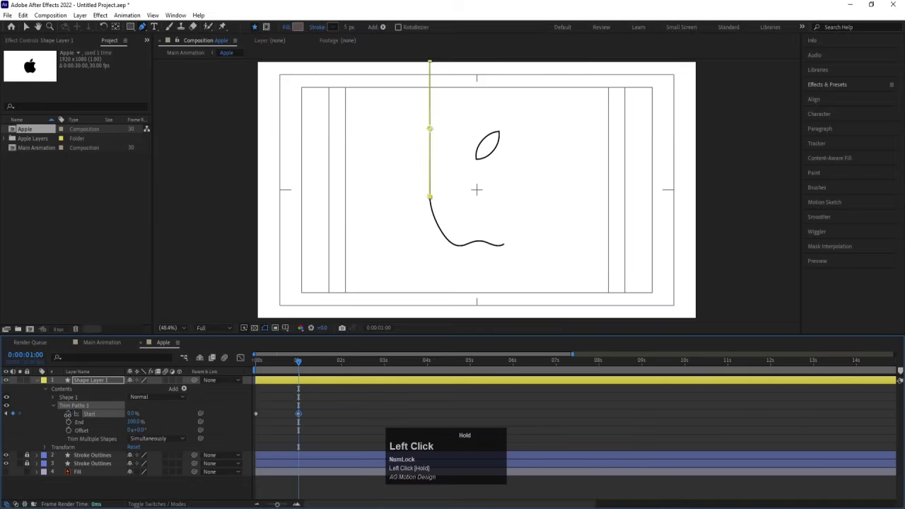
key(k)
key(j)
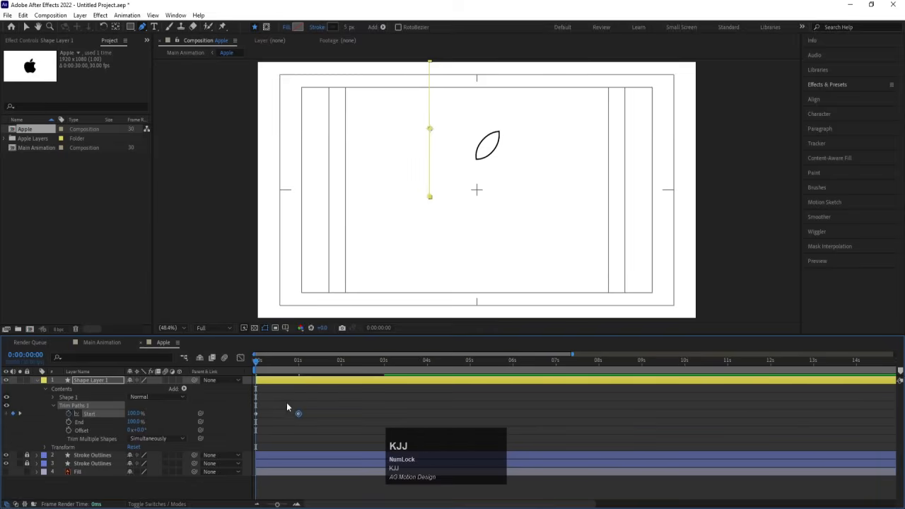
key(space)
key(space)
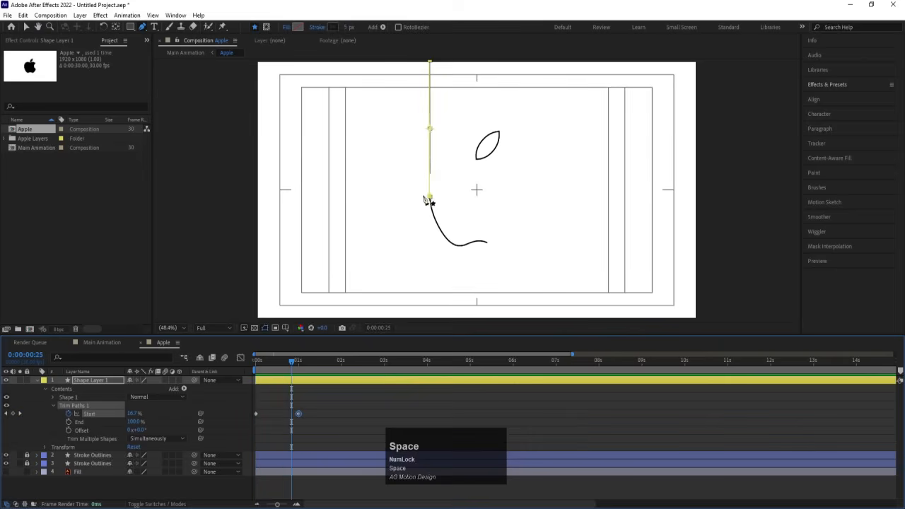
Unlock the apple body's Stroke Outlines layer, shift it to begin at 1 second, and preview the drawing.
key(k)
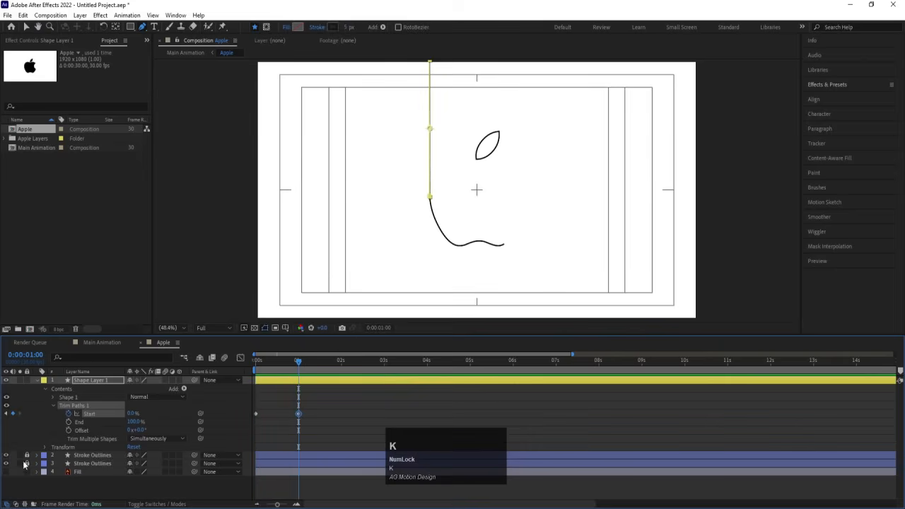
click(88, 463)
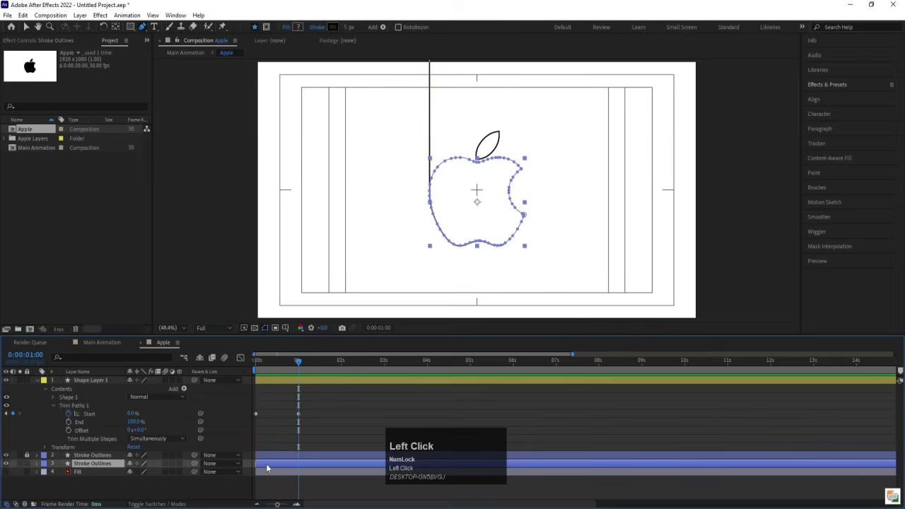
drag(277, 471, 309, 469)
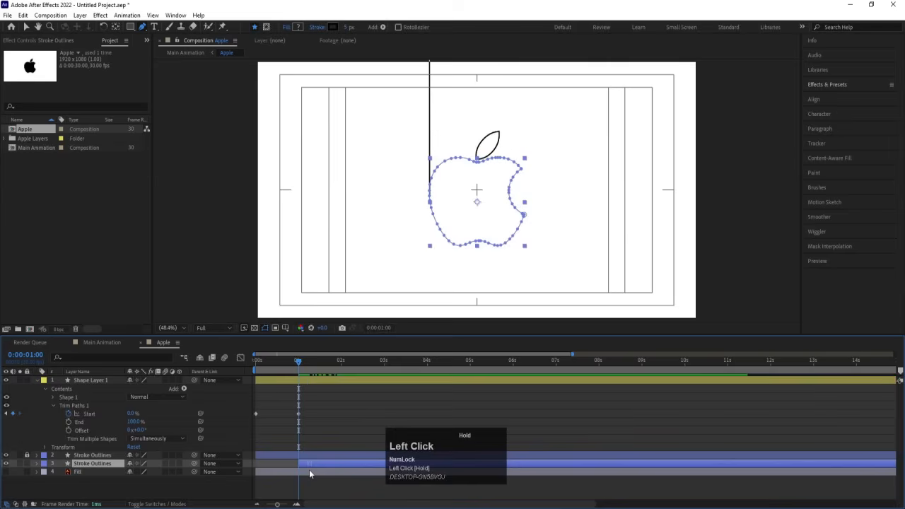
key(space)
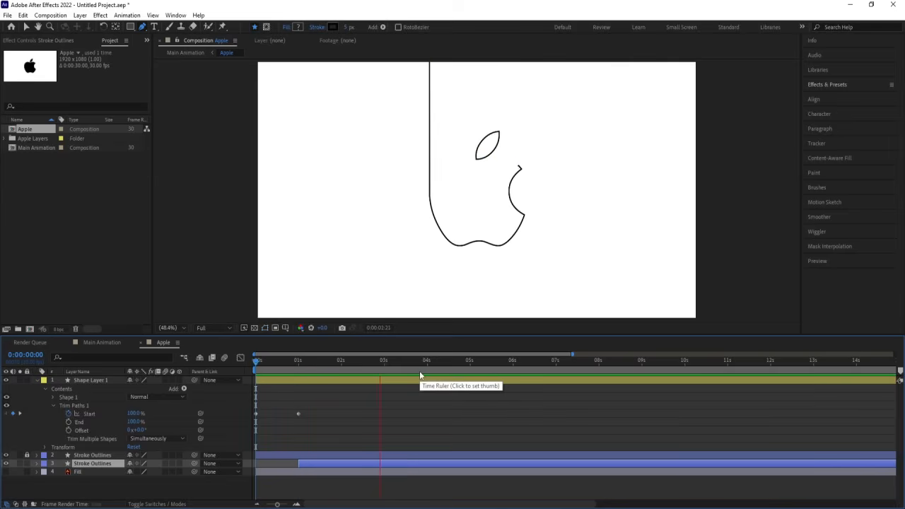
key(space)
Keyframe the vertical line's Trim Paths End from 100% at 3 seconds to fully retracted at 4 seconds and preview the result.
click(383, 361)
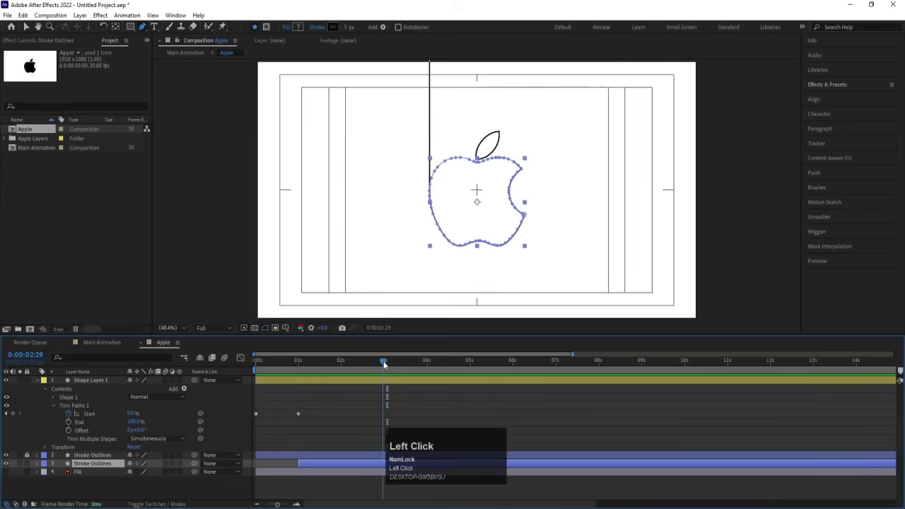
click(140, 414)
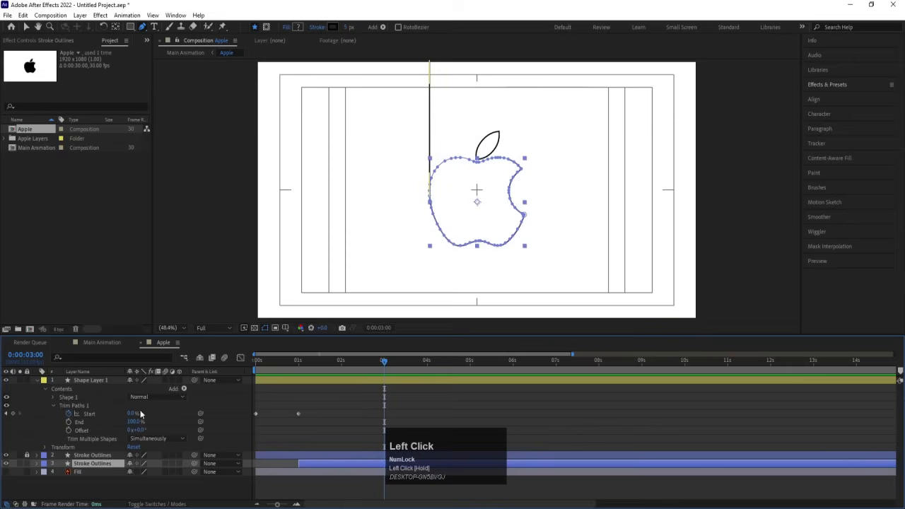
click(69, 422)
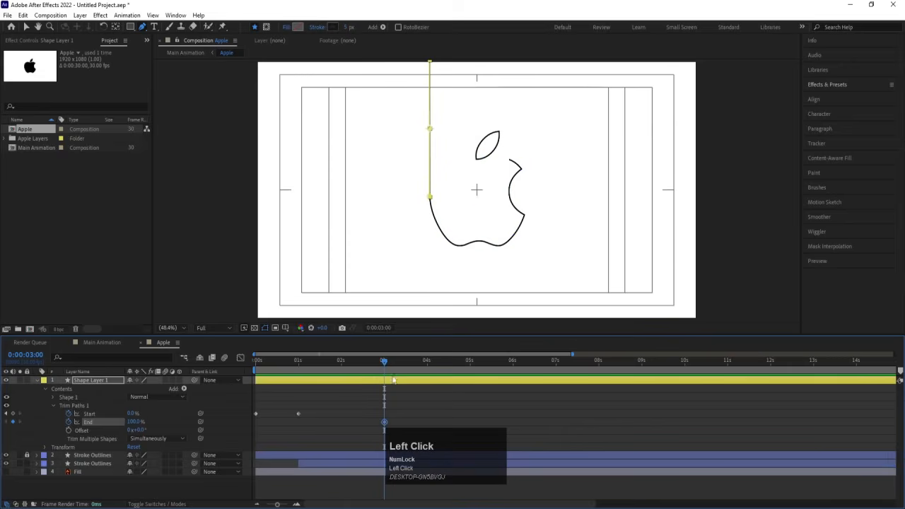
drag(383, 361, 427, 368)
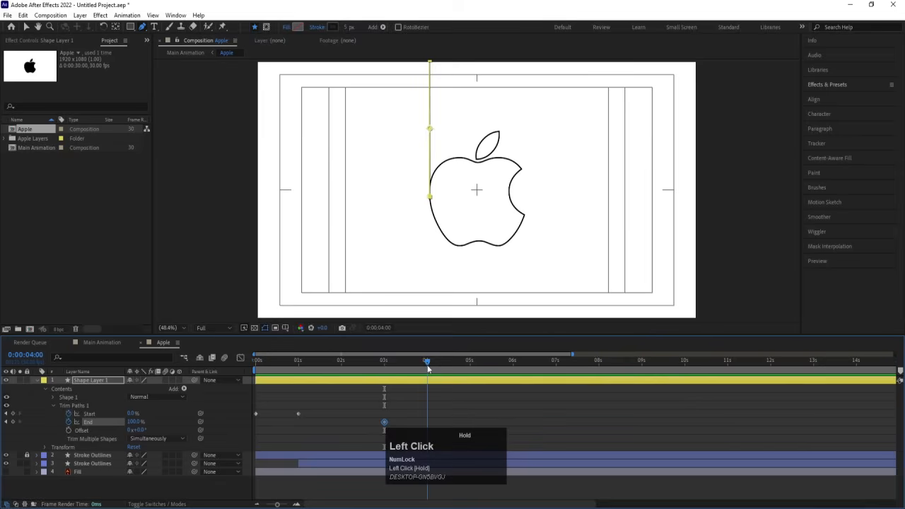
drag(135, 421, 117, 421)
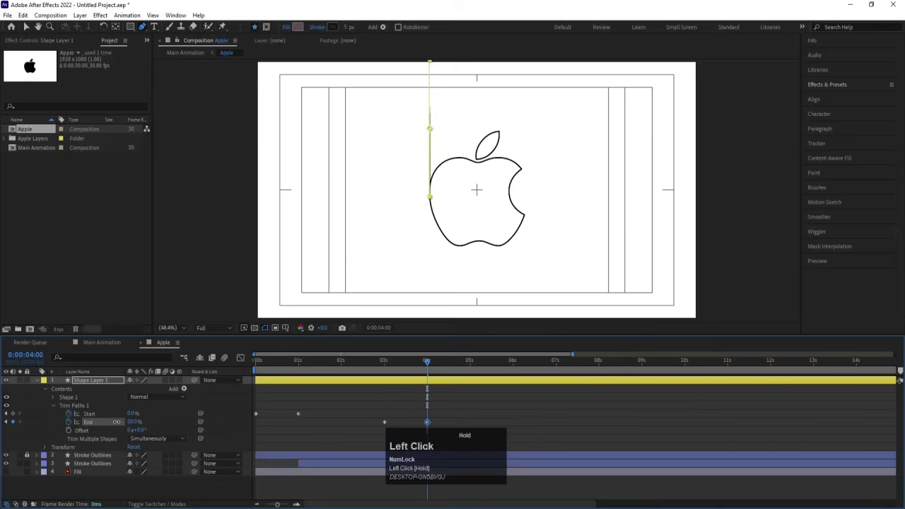
key(space)
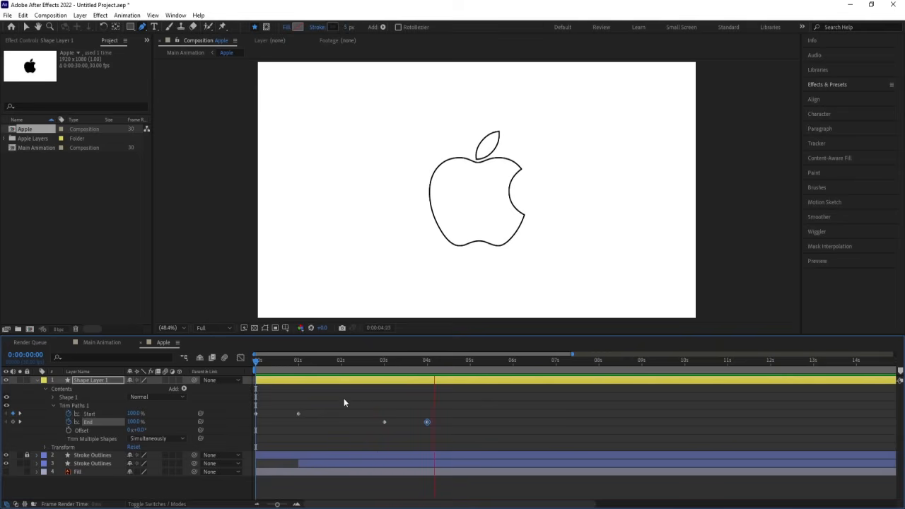
key(space)
Collapse the layer properties, replay the line animation from the beginning, and return to 0 seconds.
click(351, 400)
key(u)
key(u)
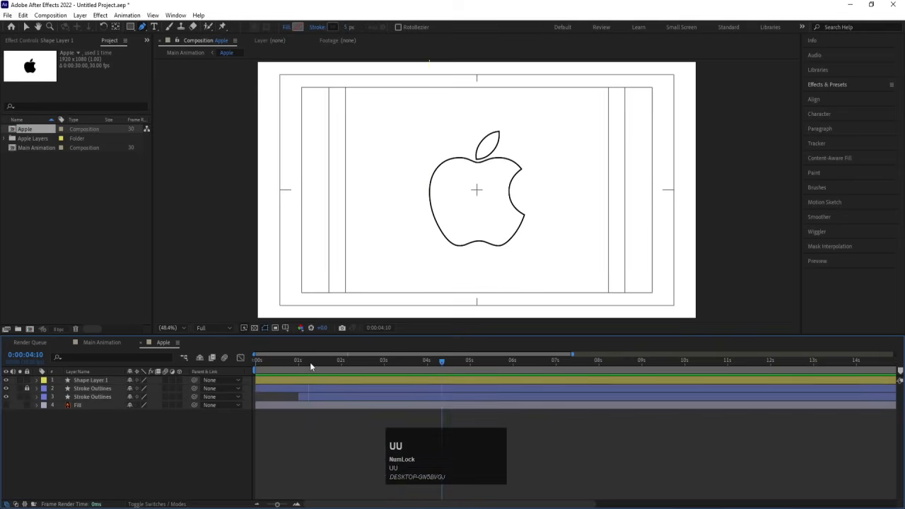
drag(310, 362, 196, 362)
key(space)
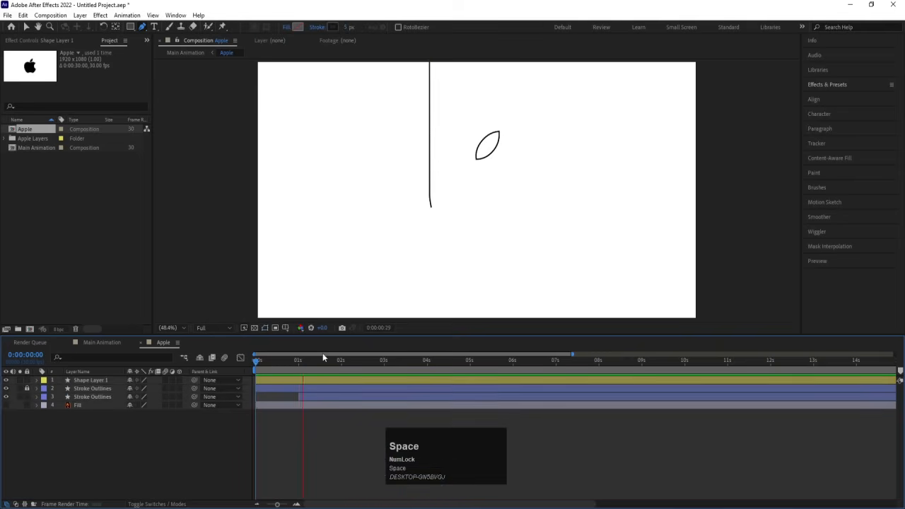
click(217, 360)
Unlock the leaf's Stroke Outlines layer, move it above the vertical line layer, and lock the other three layers.
key(v)
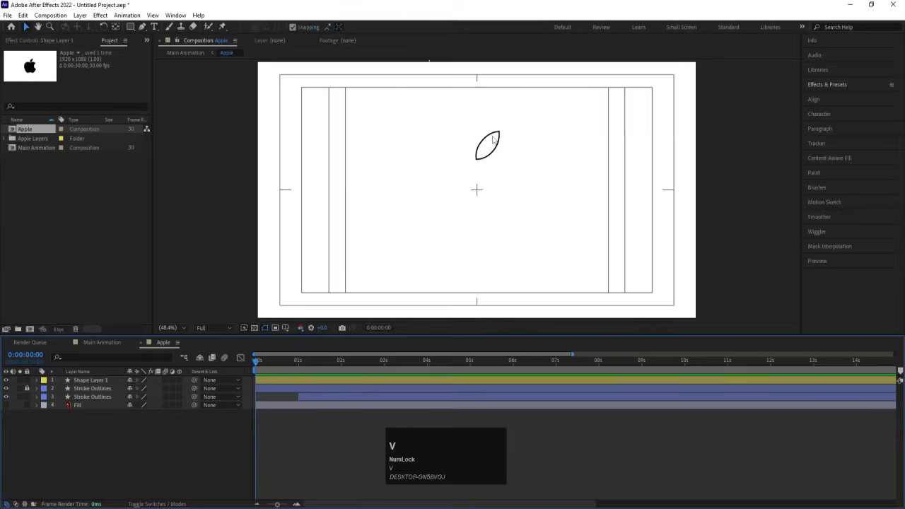
click(493, 140)
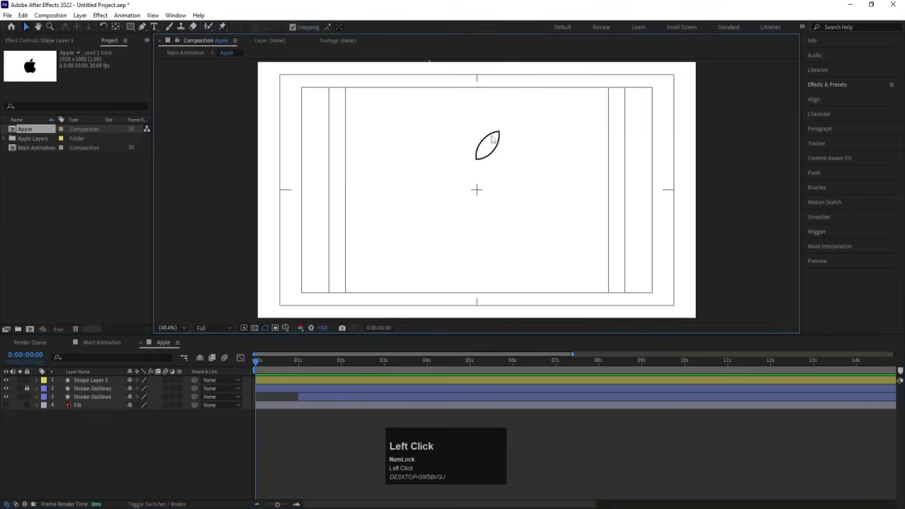
click(99, 380)
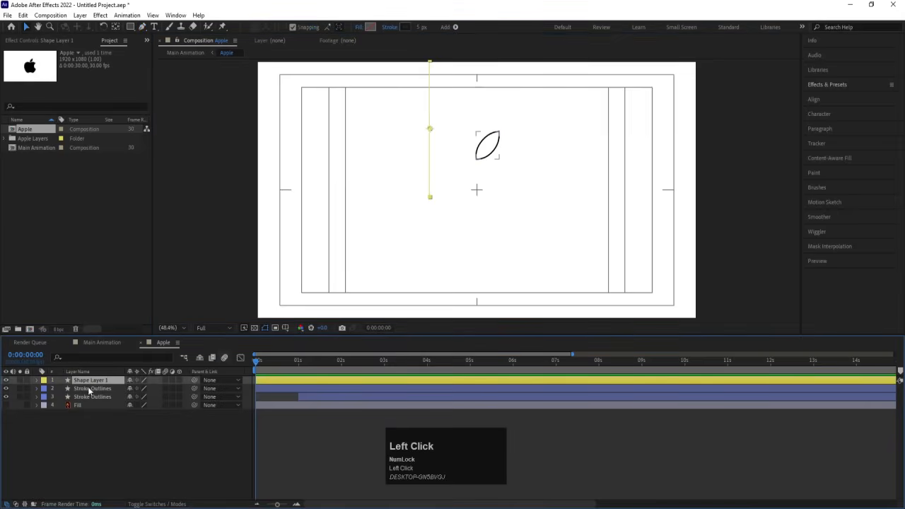
mouse_move(91, 389)
mouse_down()
mouse_move(99, 391)
mouse_move(92, 380)
mouse_up()
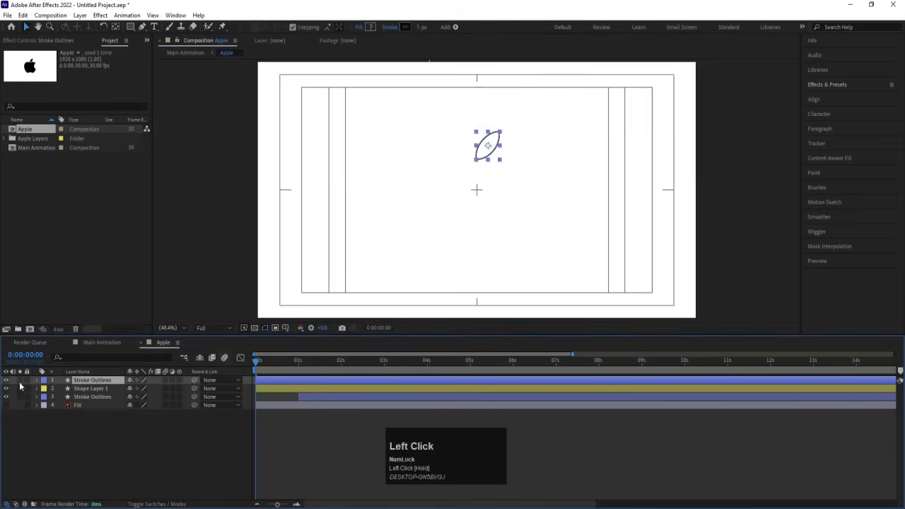
drag(26, 388, 27, 405)
click(49, 426)
click(91, 380)
click(140, 441)
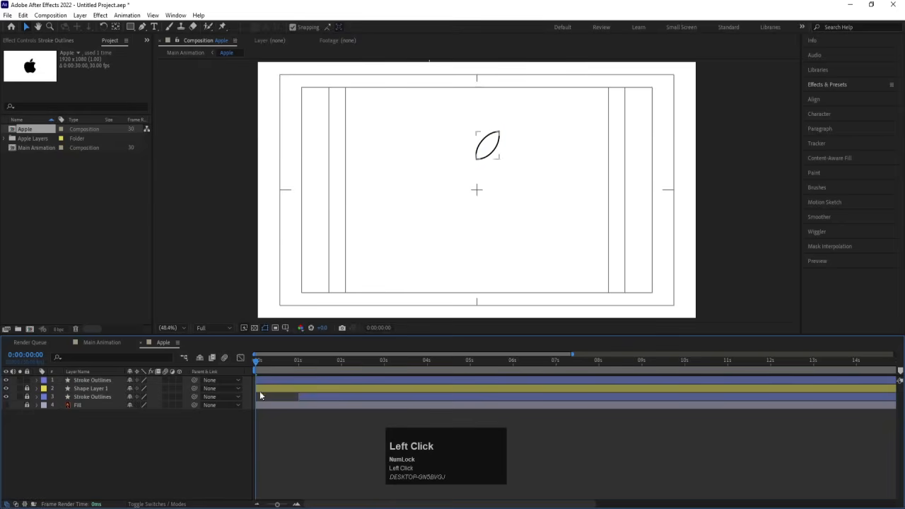
Add a null object to the Apple composition and rename it "rotation".
right_click(113, 442)
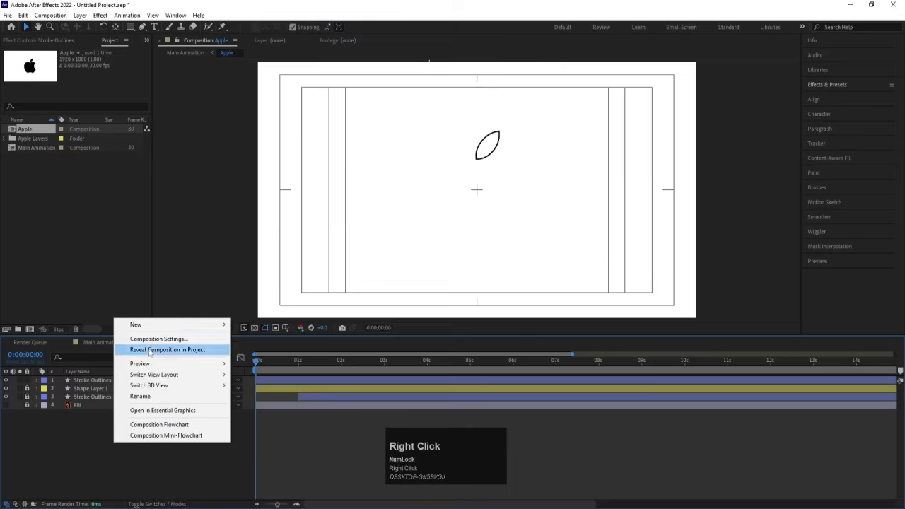
mouse_move(135, 327)
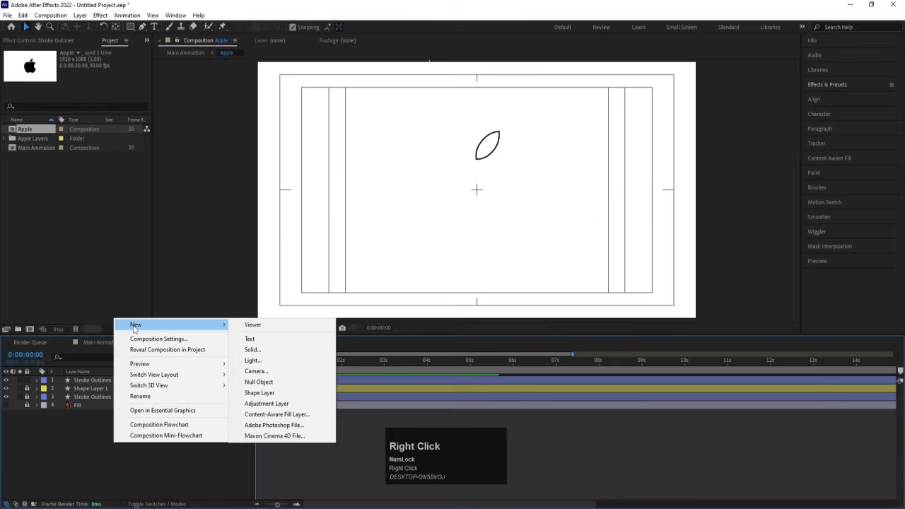
click(277, 383)
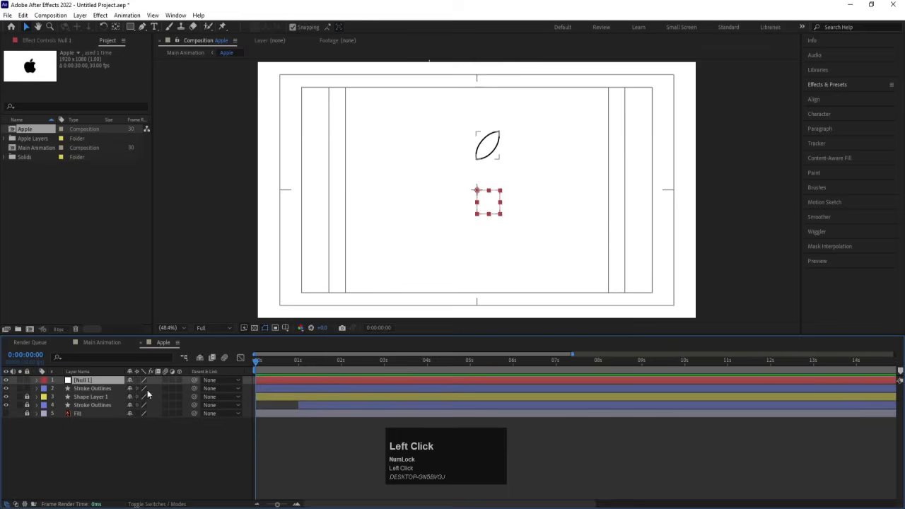
key(Return)
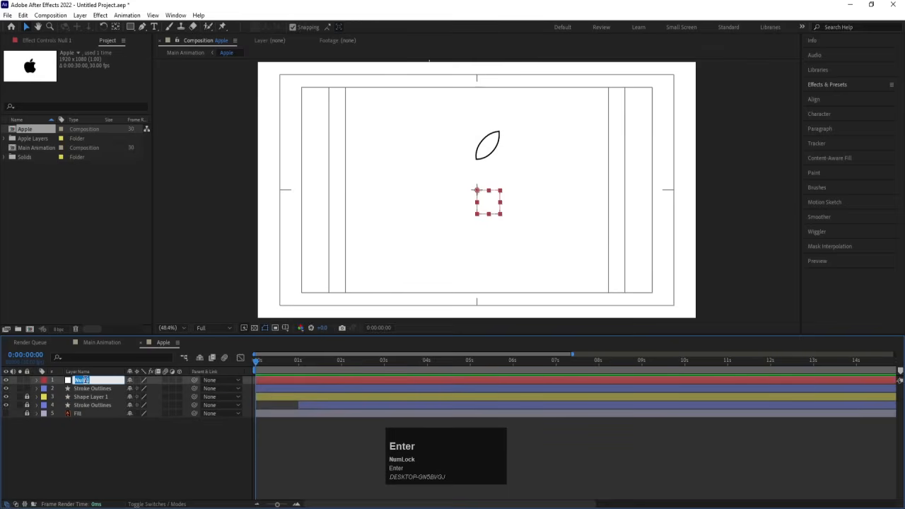
text(rotation)
key(Return)
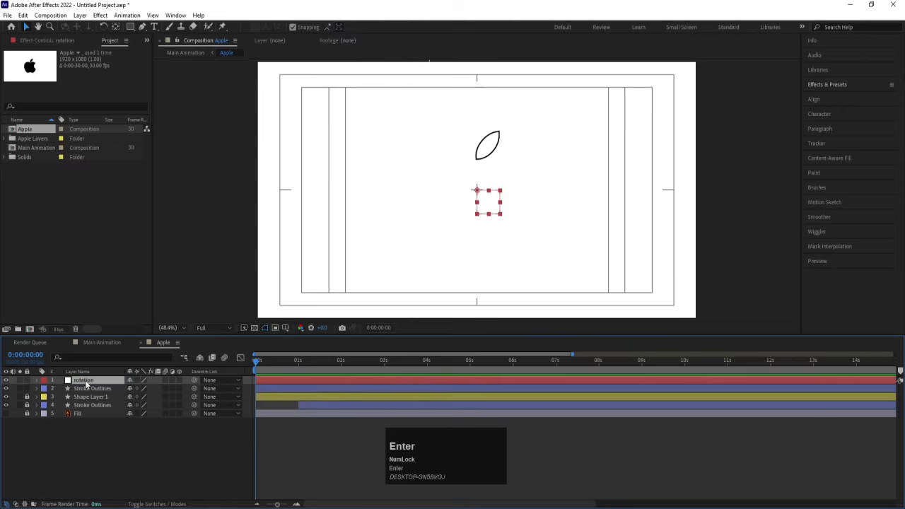
Keyframe the leaf's Position at its current place at 4 seconds and just beyond the composition's right edge, X about 1990, at 0 seconds.
click(91, 389)
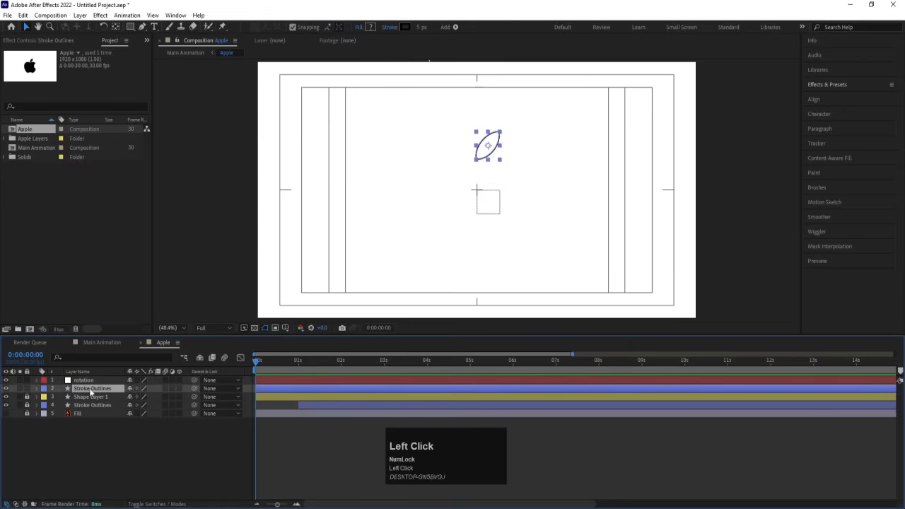
key(p)
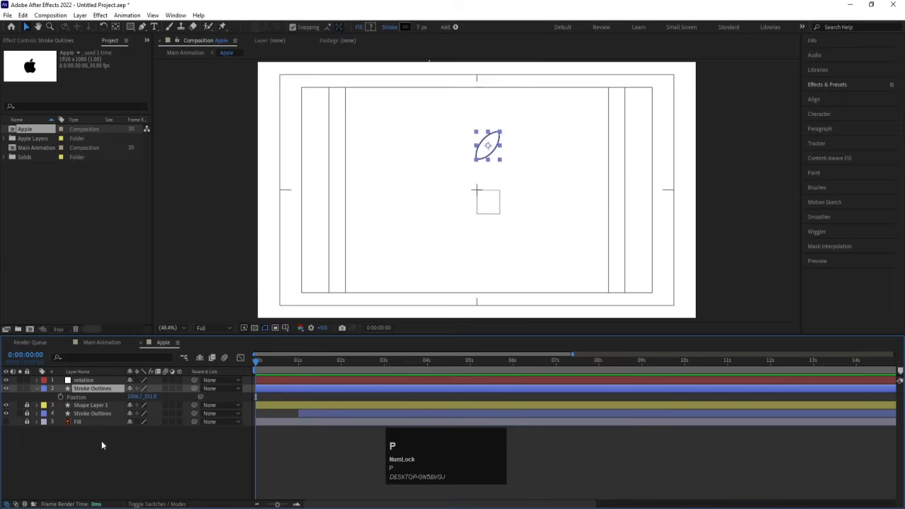
click(61, 397)
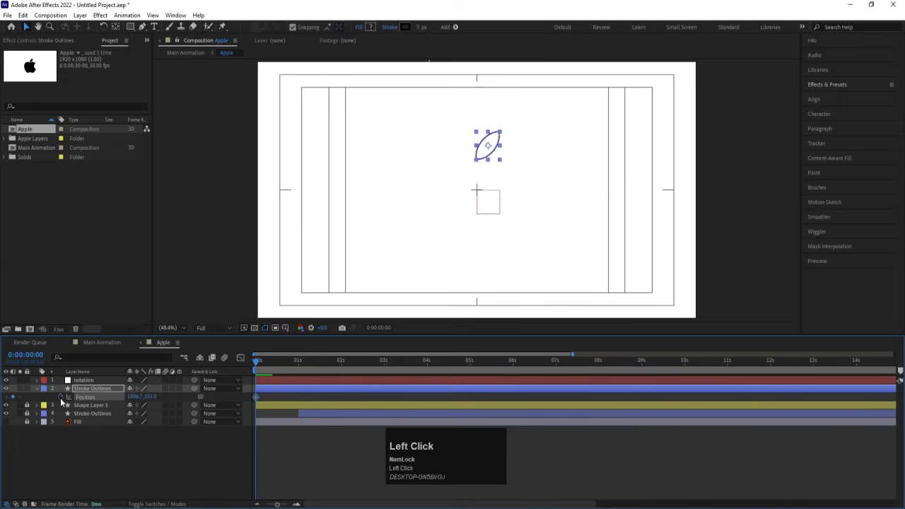
click(427, 361)
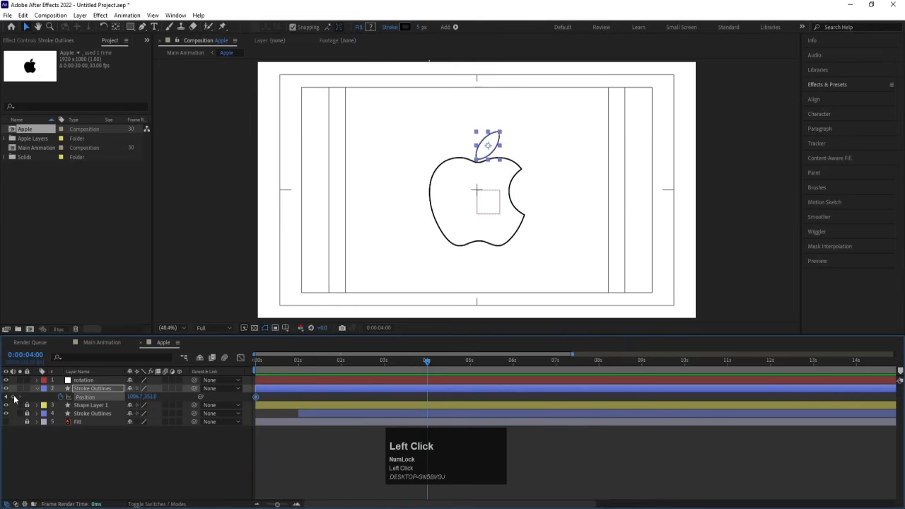
click(14, 397)
drag(305, 371, 577, 373)
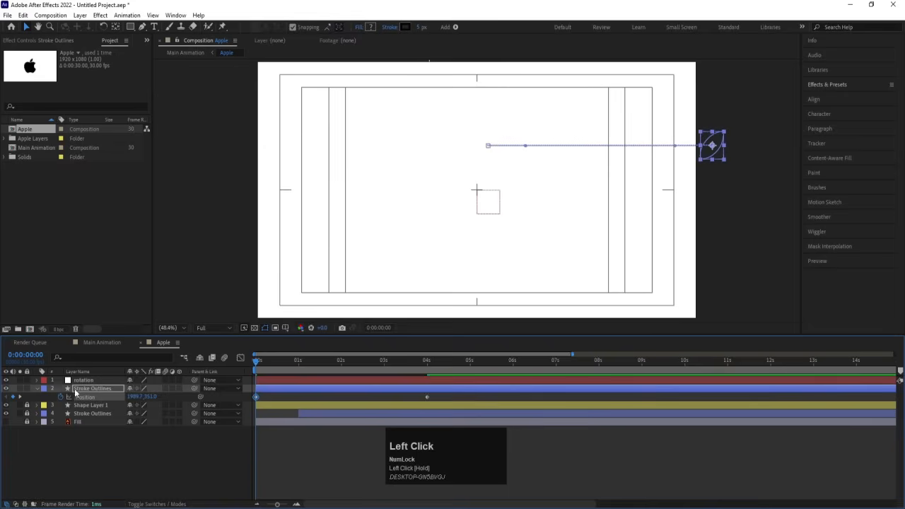
Parent the leaf's Stroke Outlines layer to the rotation null and keyframe the null's Rotation at -341° at 0 seconds and 0° at 4 seconds.
click(87, 390)
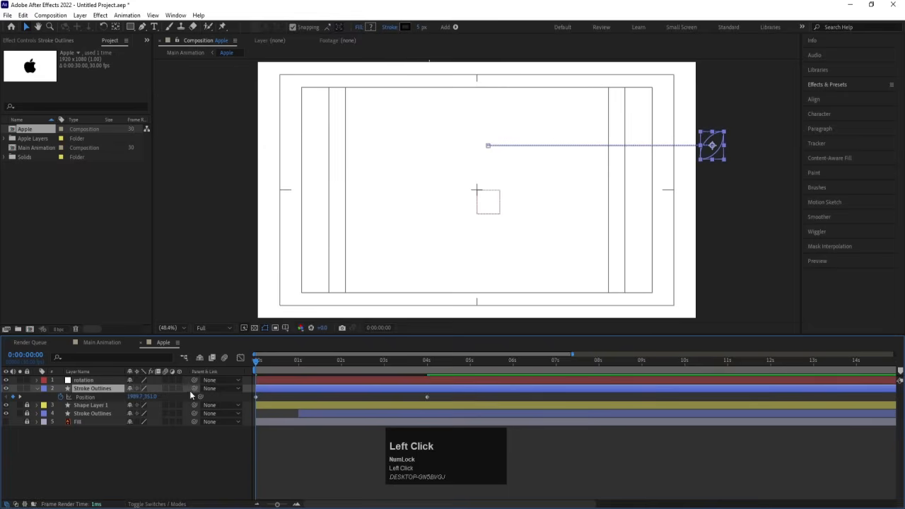
drag(194, 389, 76, 384)
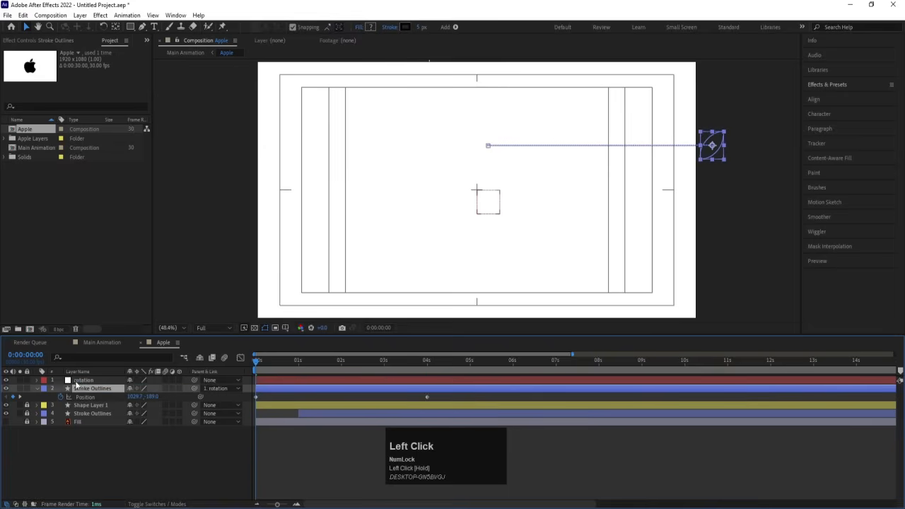
click(87, 383)
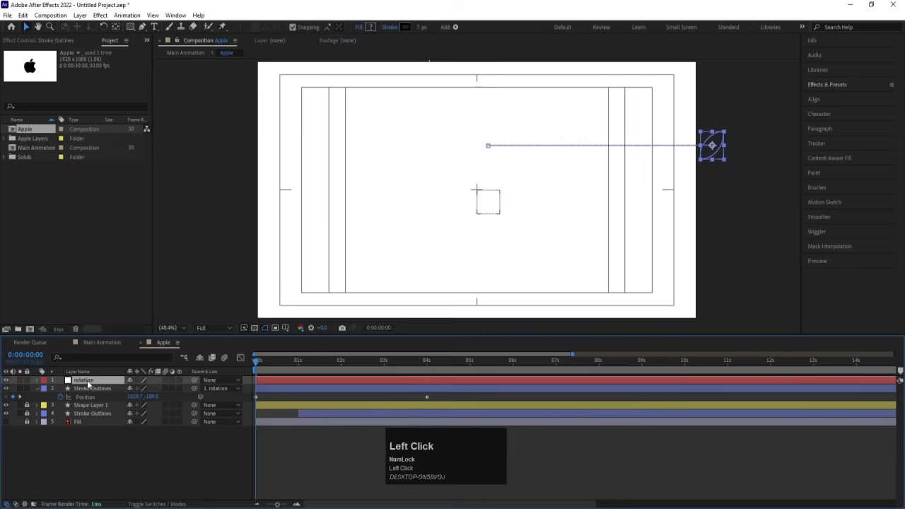
key(r)
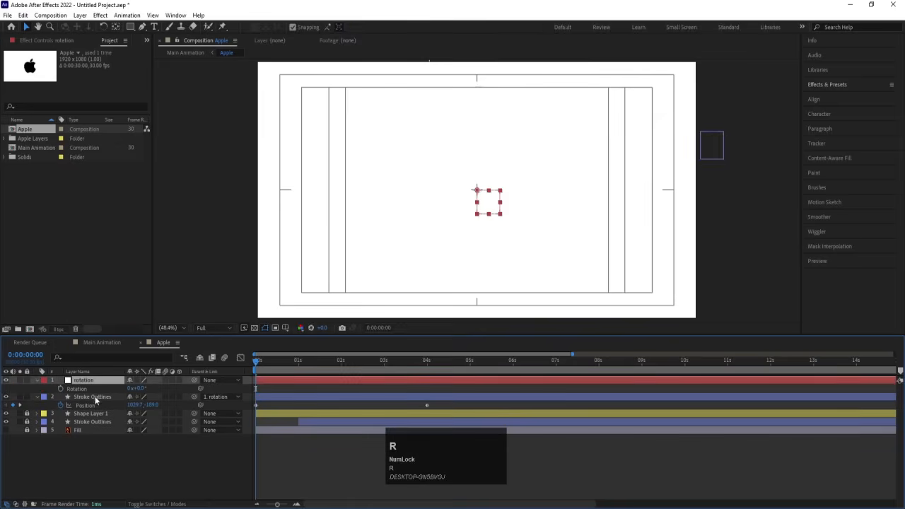
click(60, 389)
click(423, 368)
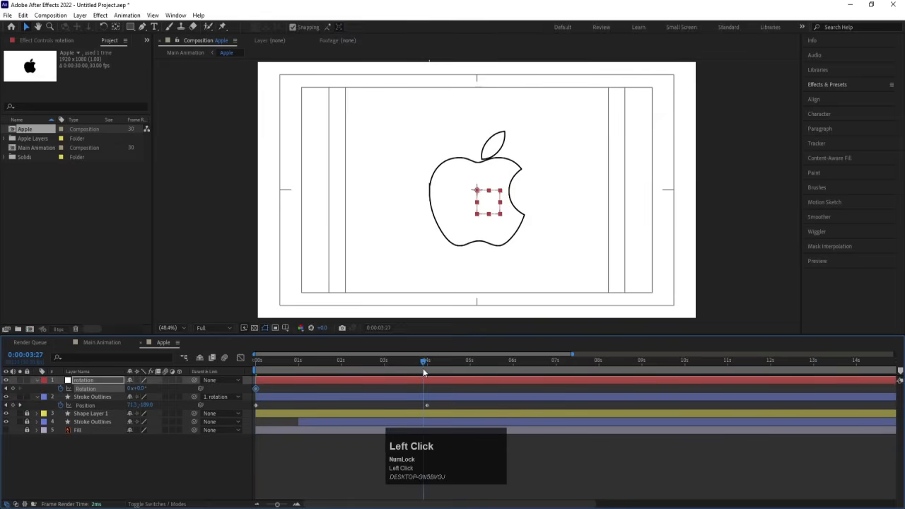
drag(423, 367, 426, 371)
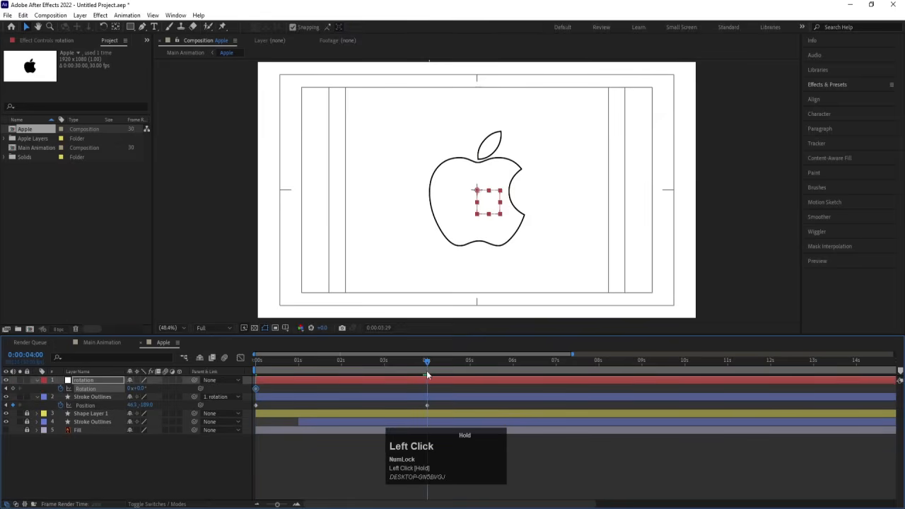
click(12, 389)
drag(328, 362, 41, 413)
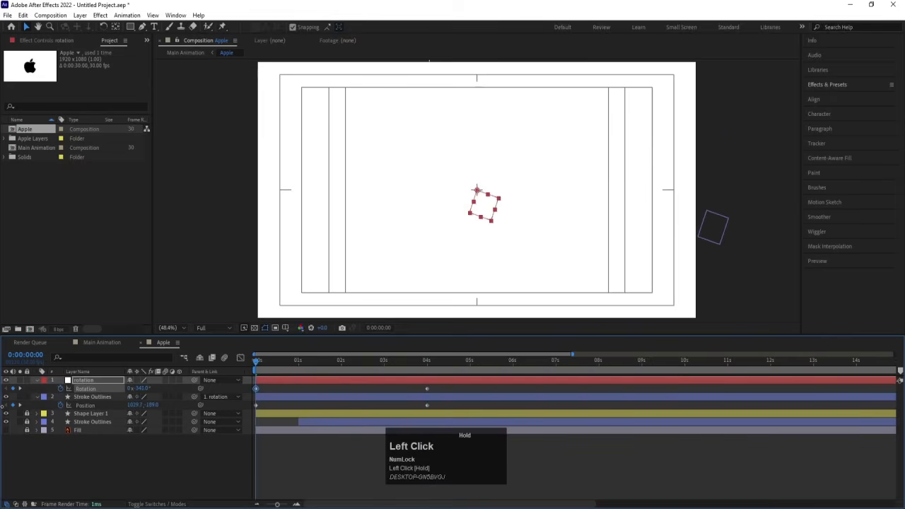
Preview the leaf's flight, and apply Easy Ease to the null's Rotation and the leaf's Position keyframes.
key(space)
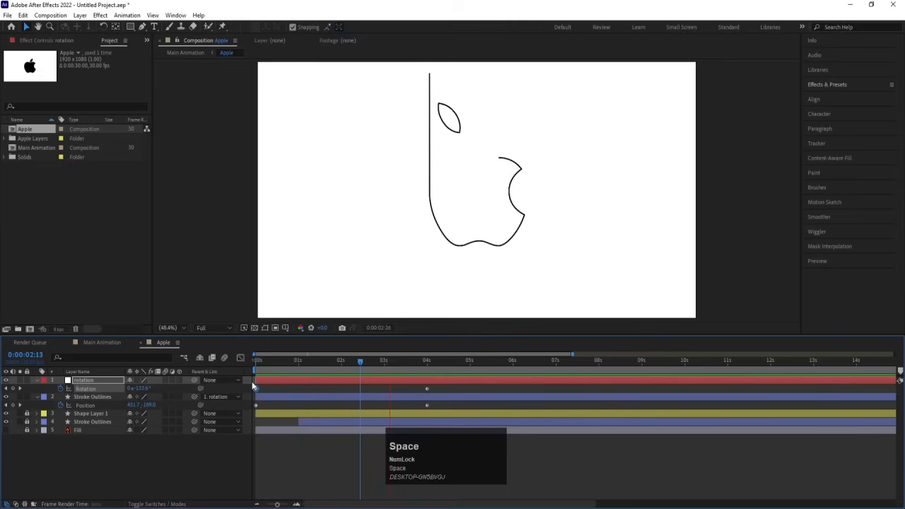
key(space)
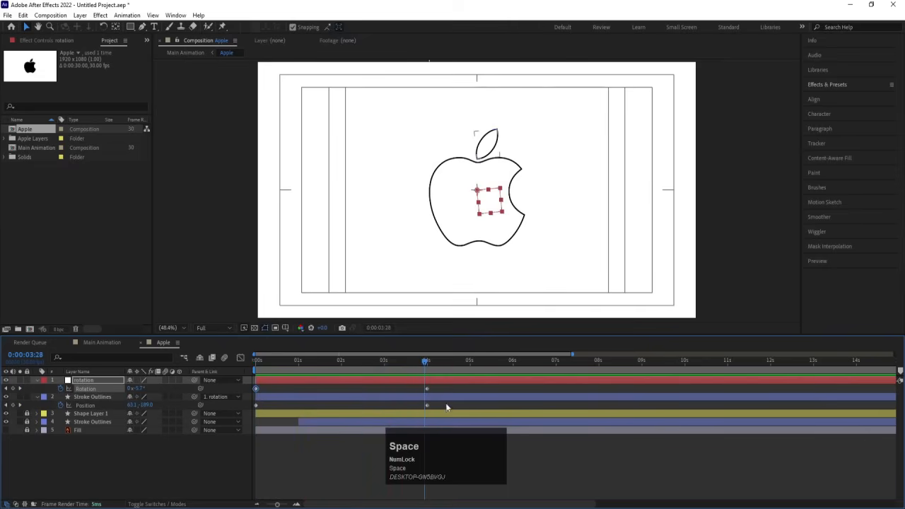
click(444, 397)
key(F9)
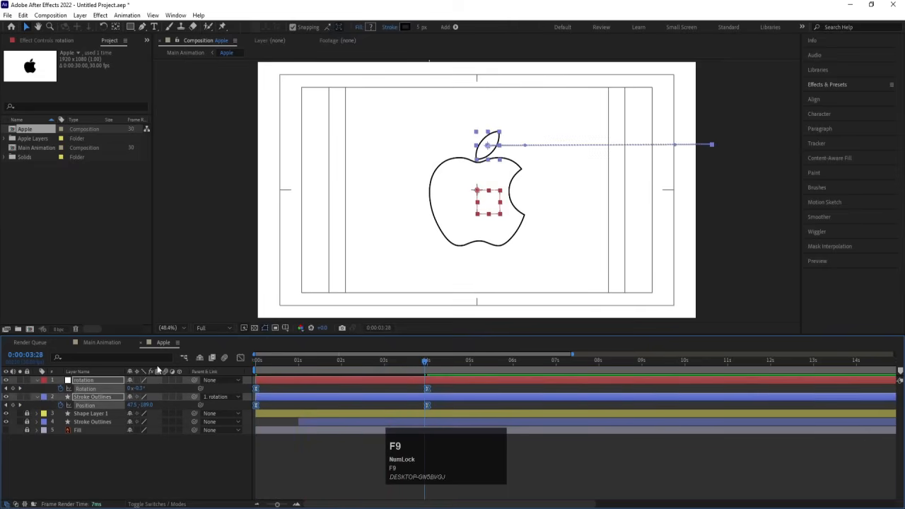
Keyframe the leaf layer's own Rotation at 0° at 0 seconds and one full revolution (1x) at 4 seconds.
click(268, 386)
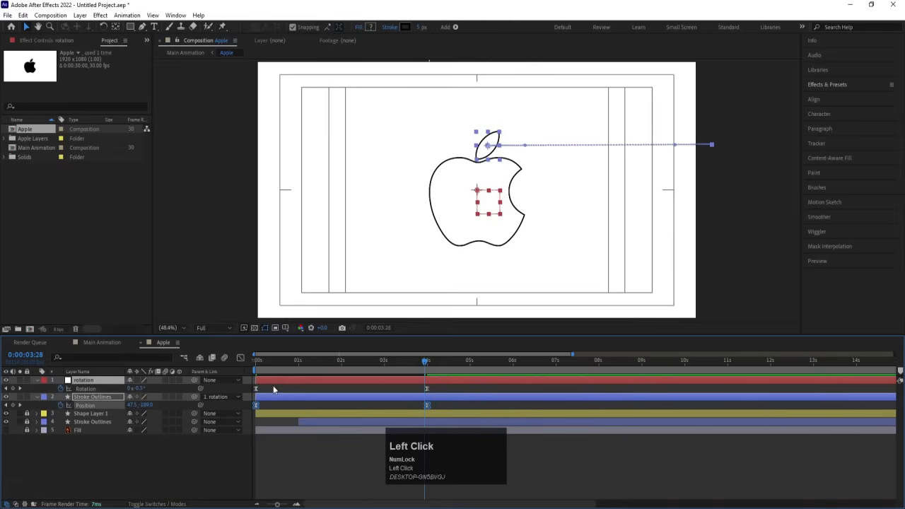
click(431, 400)
key(r)
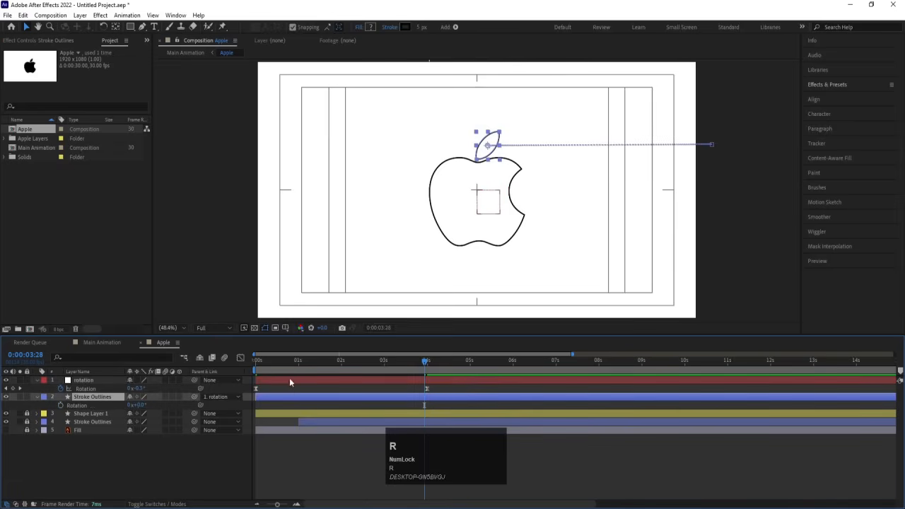
drag(277, 362, 253, 365)
click(60, 405)
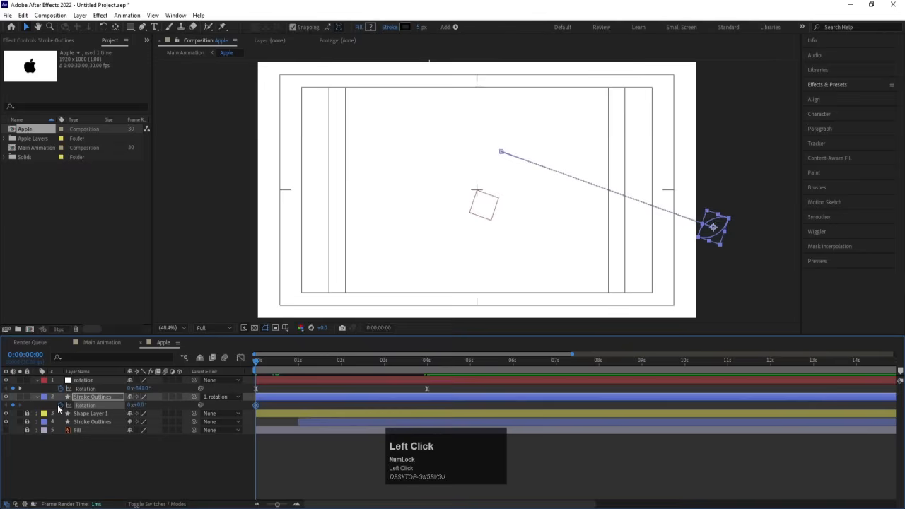
key(k)
click(132, 405)
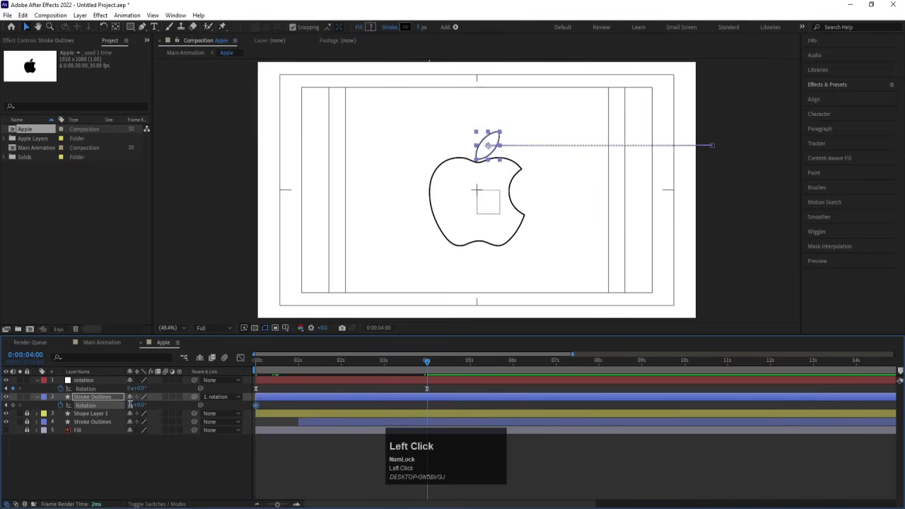
key(Return)
Replay the animation from 0 seconds to check the leaf's spin as it flies in.
drag(344, 359, 207, 359)
key(space)
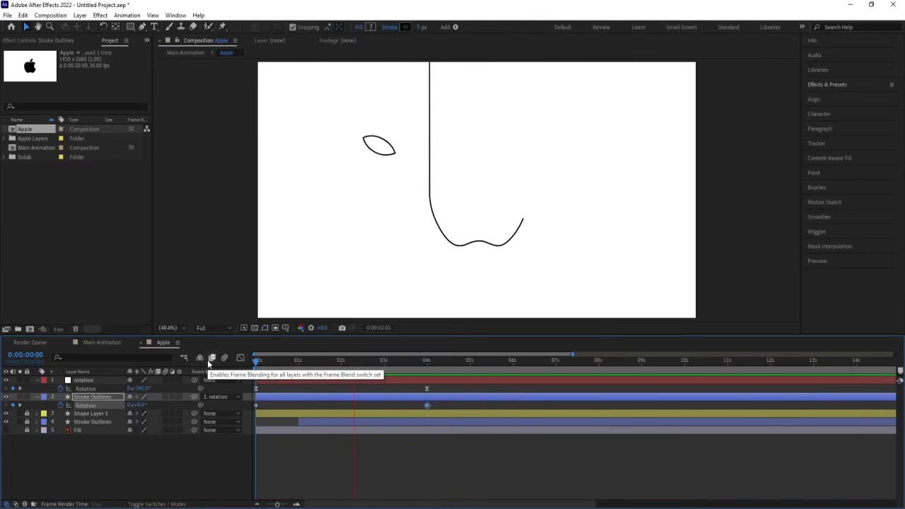
key(space)
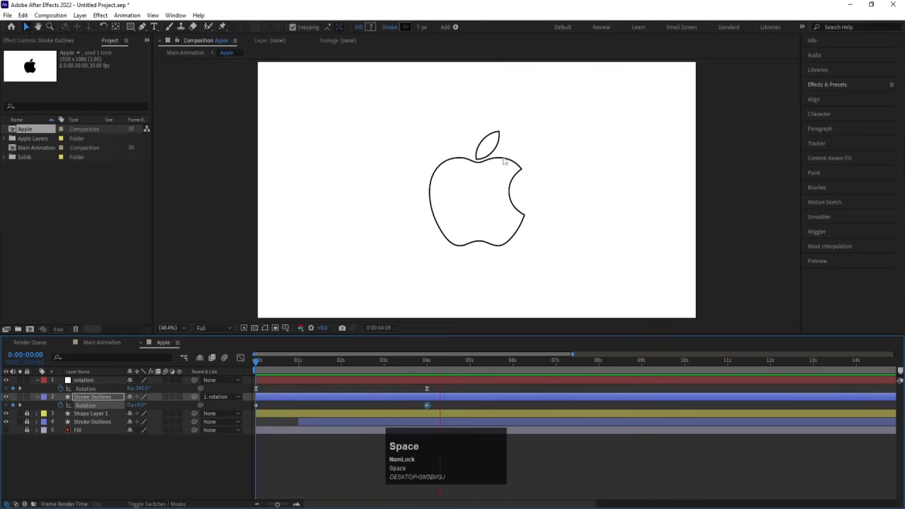
Reveal all keyframes of the null and leaf layers and apply Easy Ease to every one of them.
click(444, 403)
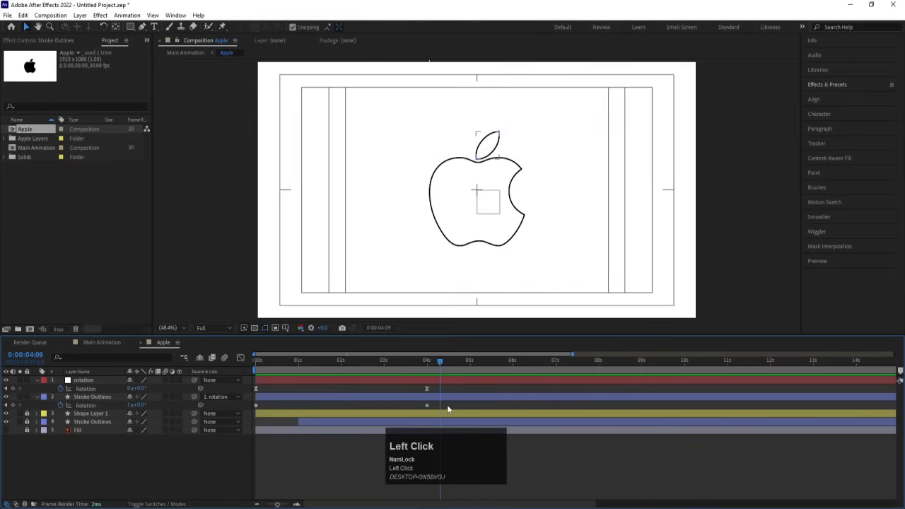
key(u)
click(85, 389)
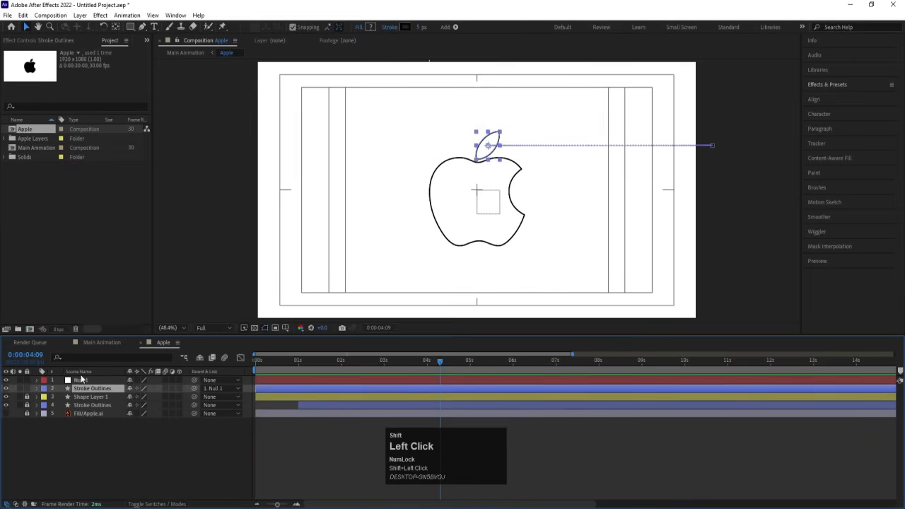
shift+click(83, 380)
key(u)
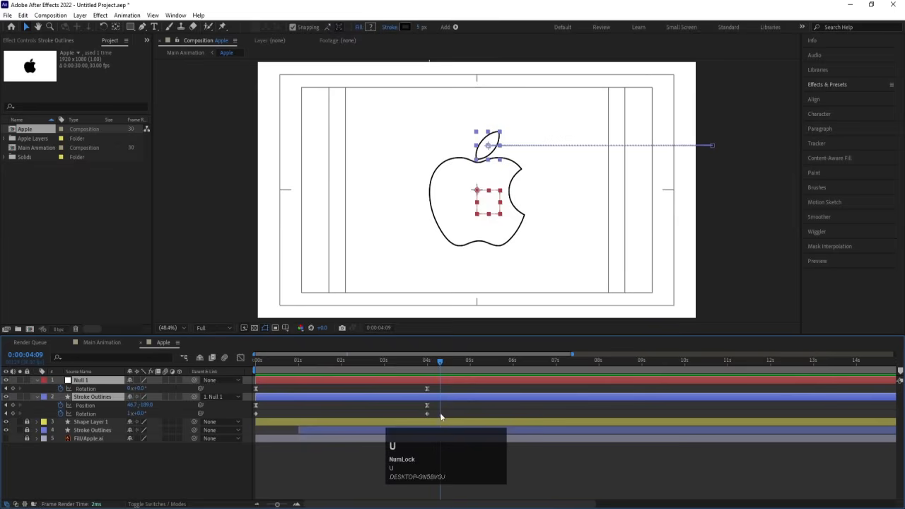
drag(440, 417, 218, 377)
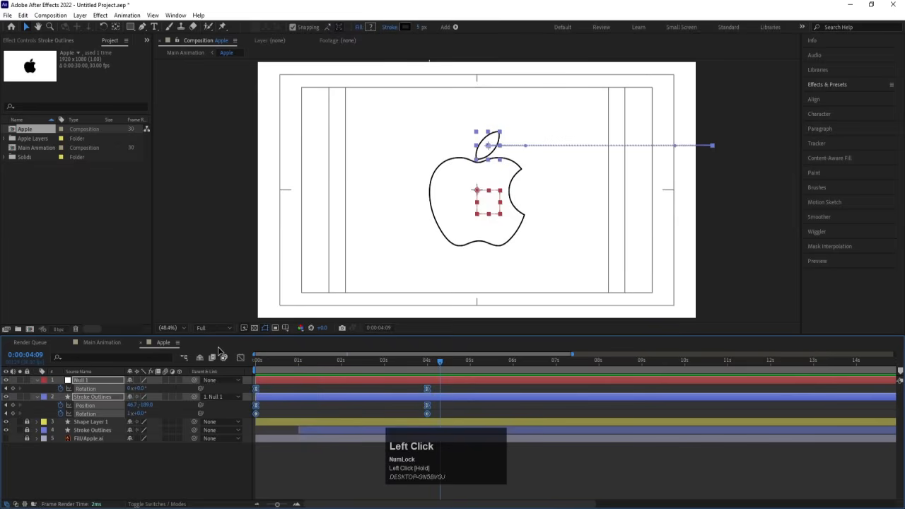
key(F9)
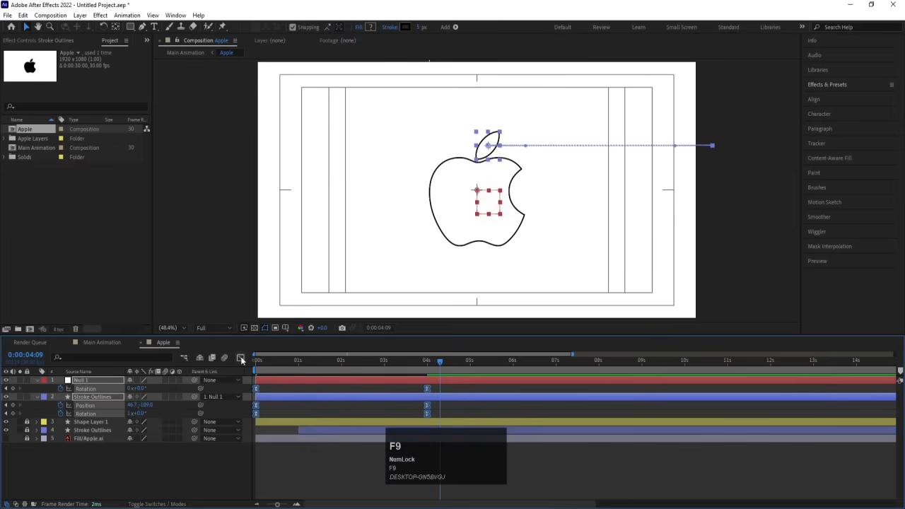
Try a fast start with a long slowdown in the speed graph for the null and leaf keyframes, preview it, and undo the change.
click(240, 357)
drag(452, 431, 379, 496)
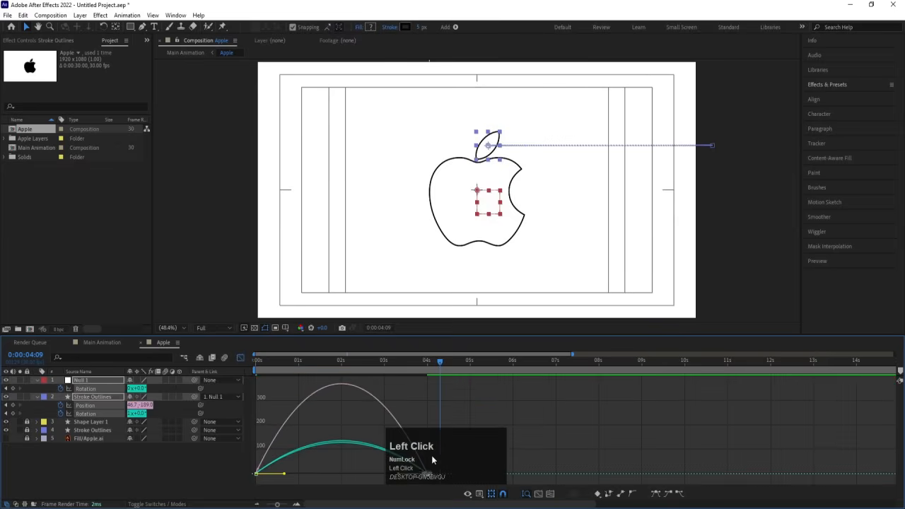
click(428, 474)
drag(461, 447, 342, 476)
click(272, 359)
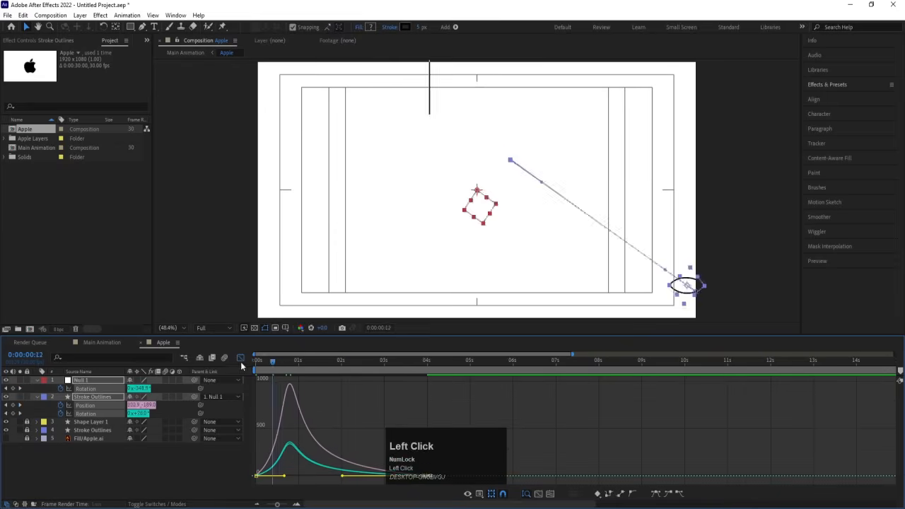
key(space)
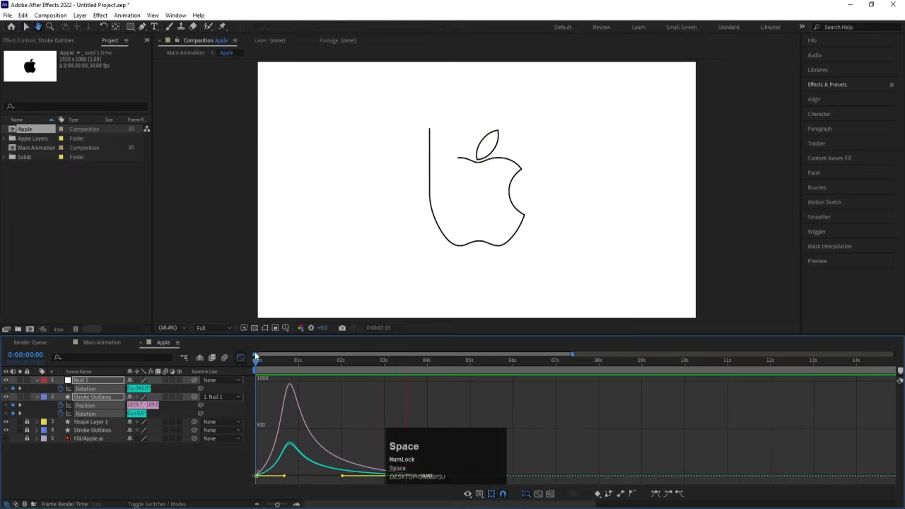
key(space)
key(ctrl+z)
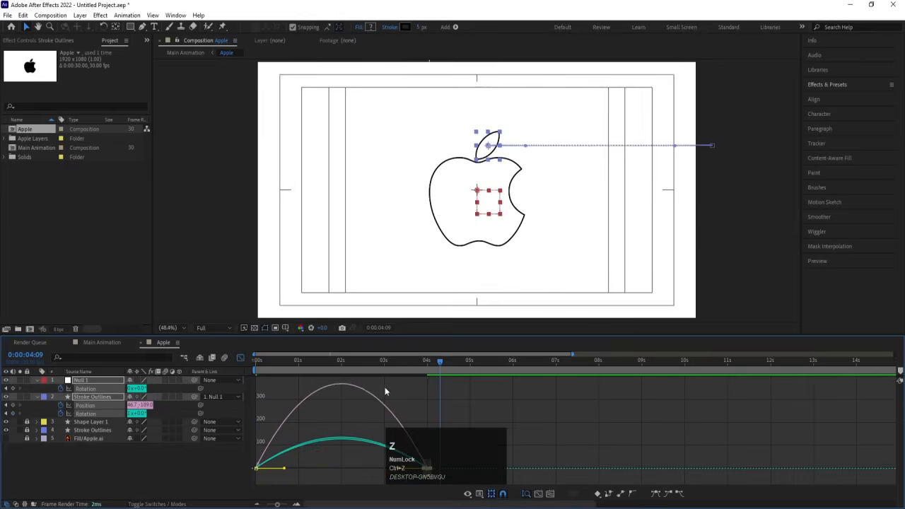
Replay the eased animation from 0 seconds and return from the graph view to the layer bars.
drag(367, 363, 220, 367)
key(space)
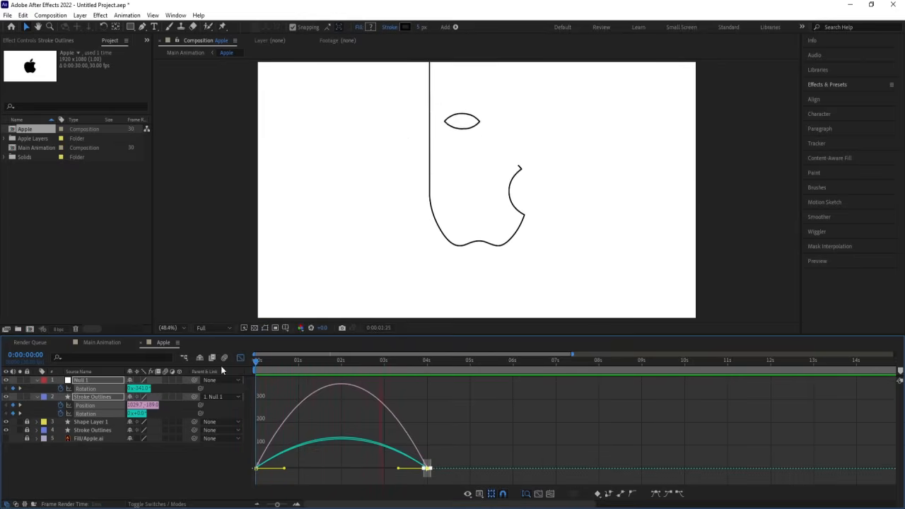
key(space)
click(242, 359)
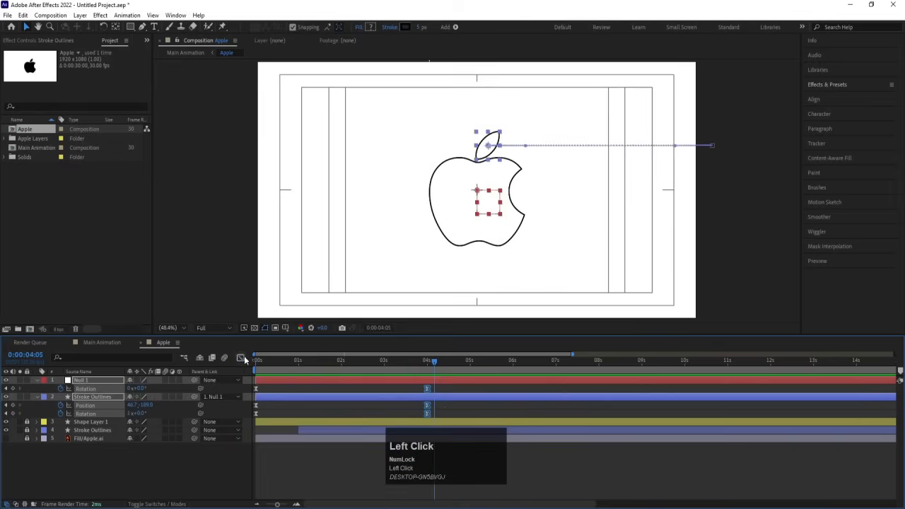
Move the end keyframes of the null and leaf layers to about 4:20, and preview the leaf's landing.
mouse_move(444, 386)
mouse_down()
mouse_move(414, 402)
mouse_move(232, 418)
mouse_up()
drag(427, 390, 455, 389)
click(423, 362)
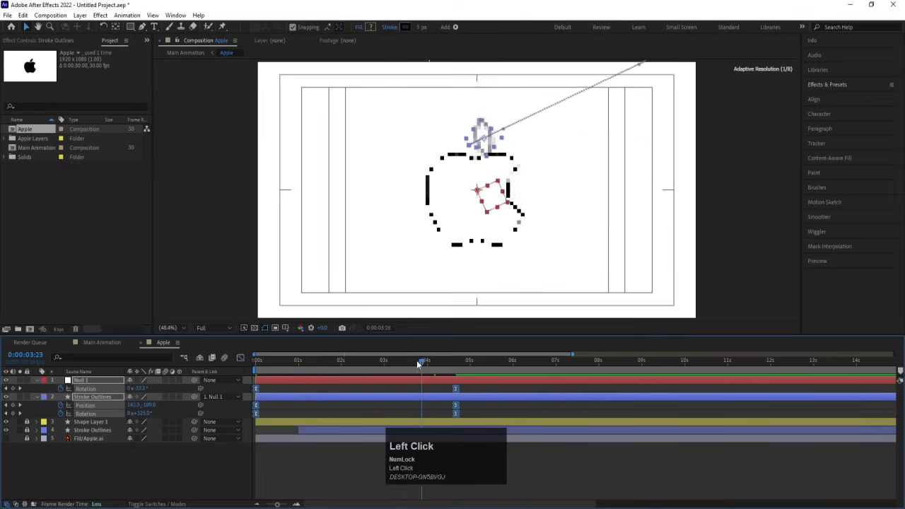
key(space)
key(space)
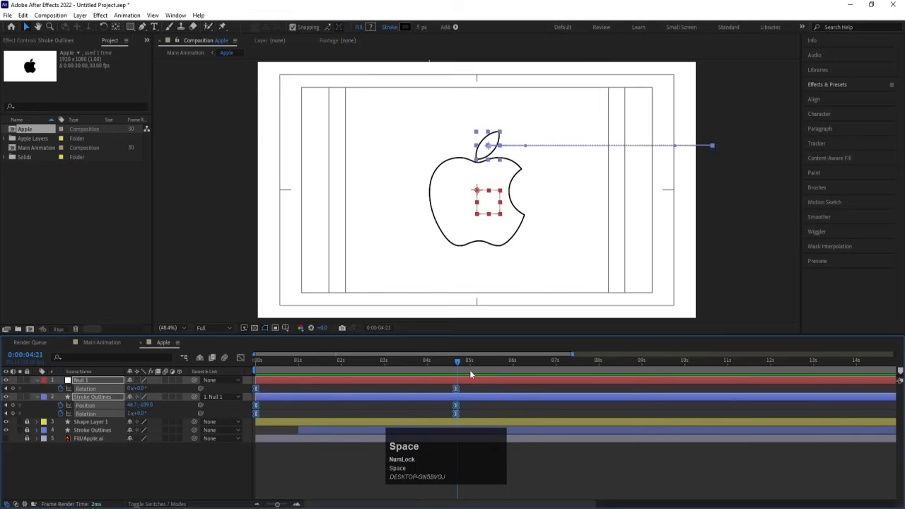
Collapse the keyframed properties of the null and leaf layers and replay the end of the animation.
click(469, 387)
key(u)
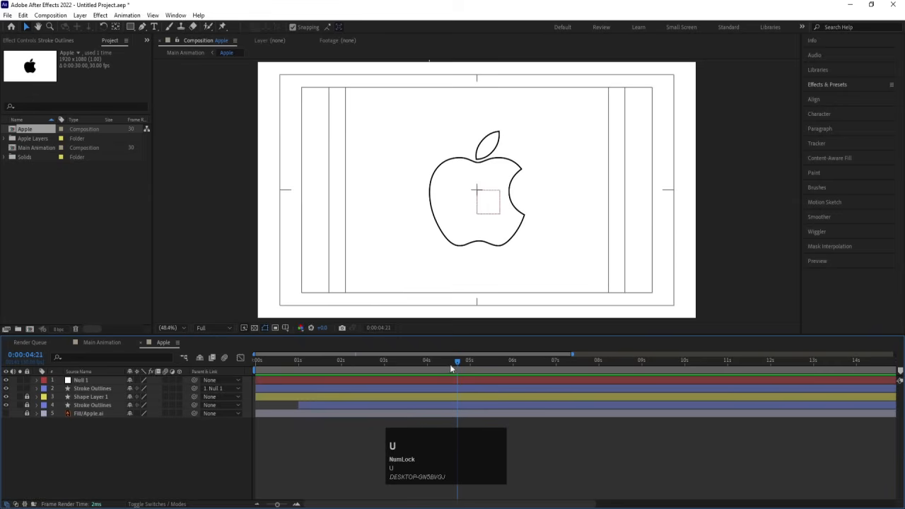
click(413, 365)
key(space)
key(space)
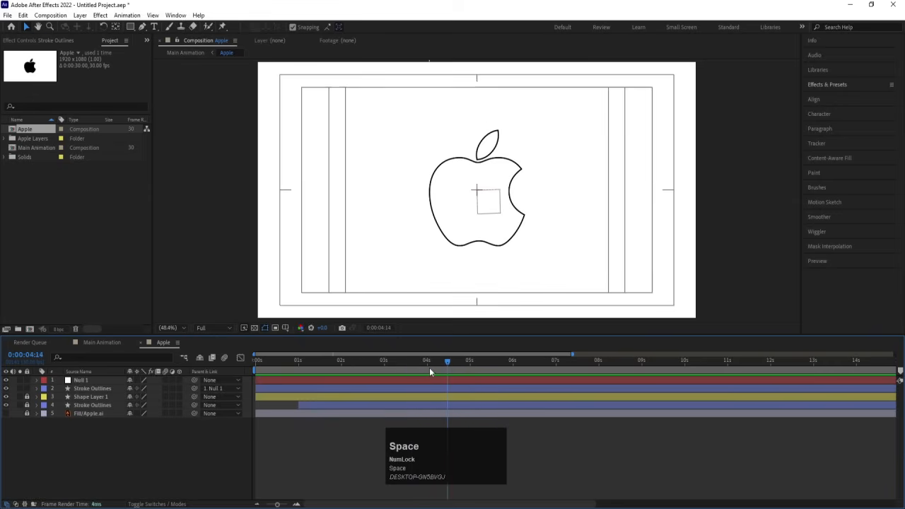
key(space)
key(space)
Unlock the Fill layer and switch its visibility on and off to check the filled logo.
click(30, 417)
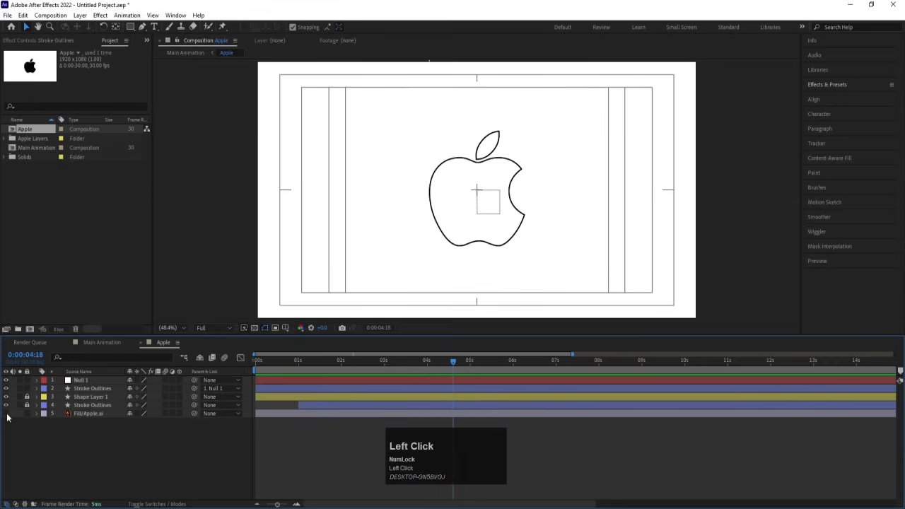
click(7, 416)
click(7, 416)
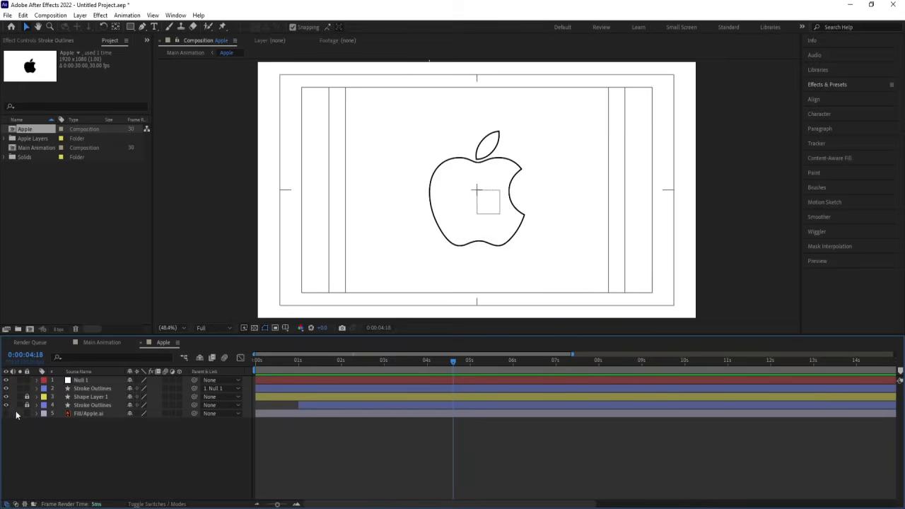
Unlock the line layers and pre-compose them together with the null as "Stoke animation", moving all attributes into the new composition.
drag(27, 405, 27, 396)
click(91, 405)
shift+click(80, 380)
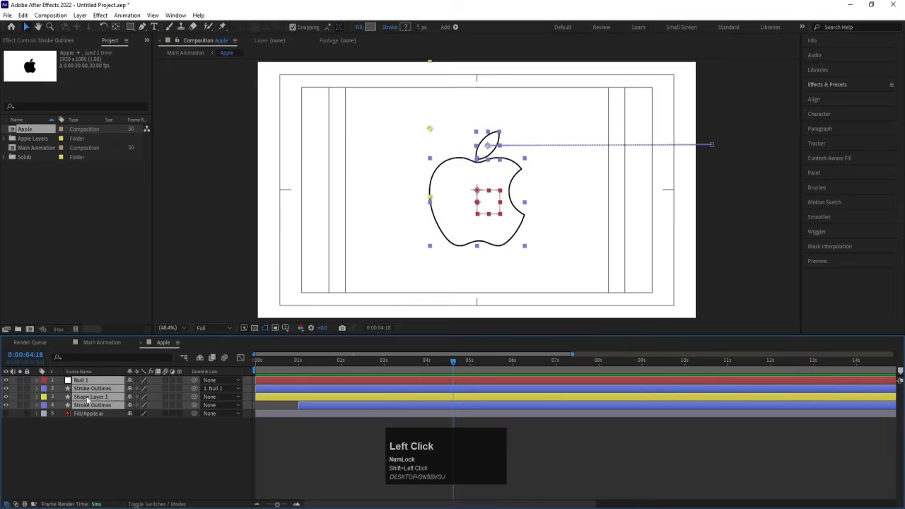
key(ctrl+shift+c)
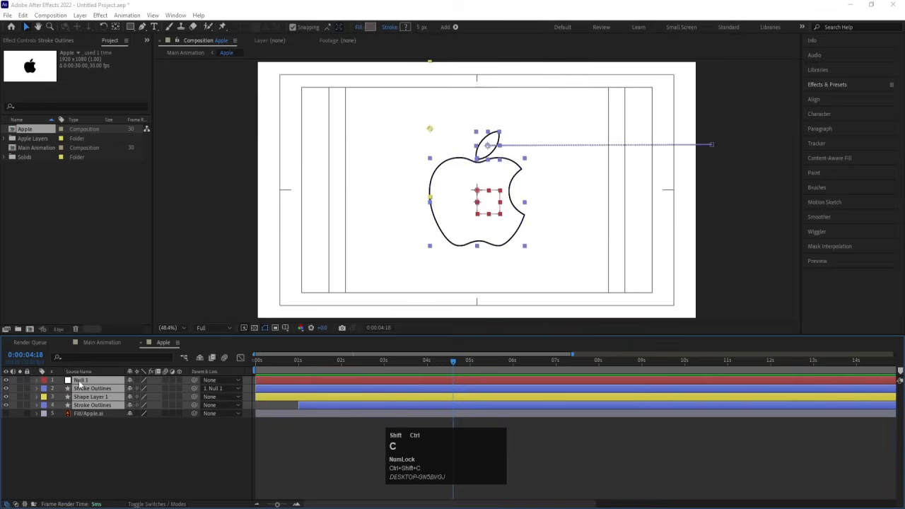
text(Stoke )
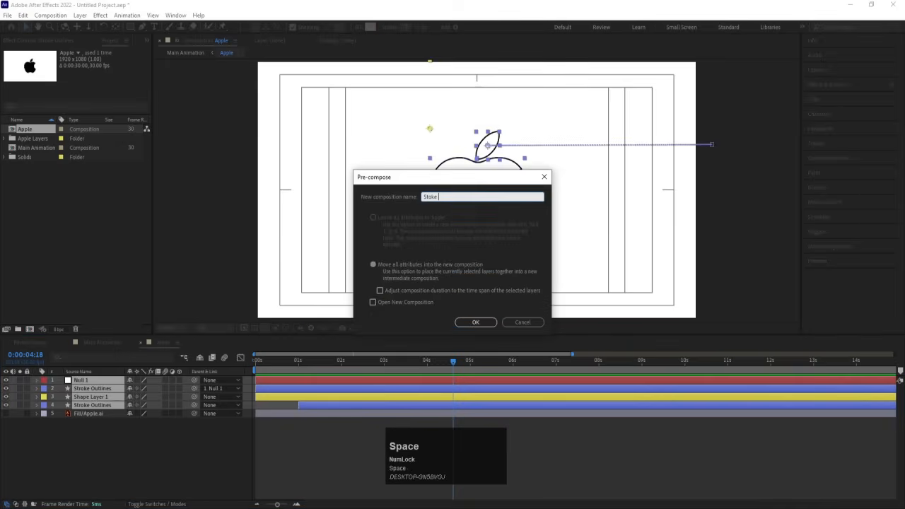
text(animation)
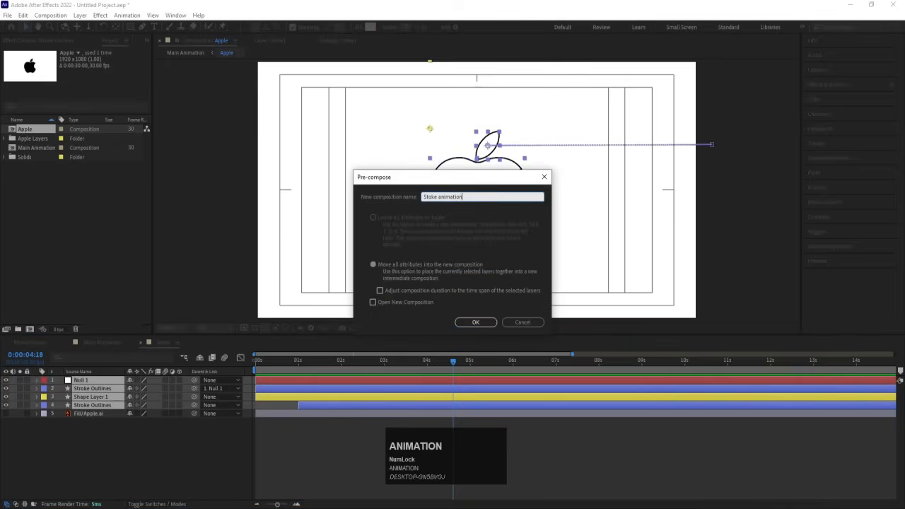
key(Return)
Enable motion blur on all layers inside the Stoke animation pre-comp and preview the result in the Apple composition.
double_click(102, 382)
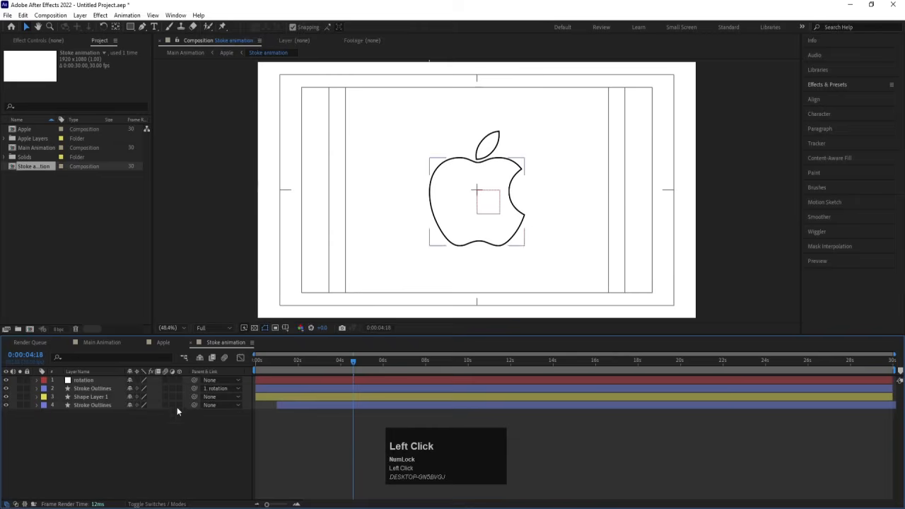
key(ctrl+a)
click(168, 405)
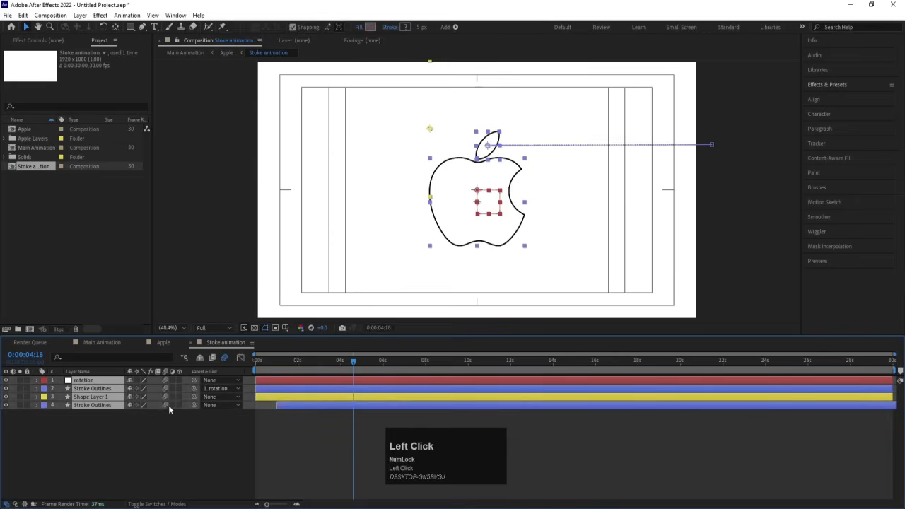
click(164, 342)
key(space)
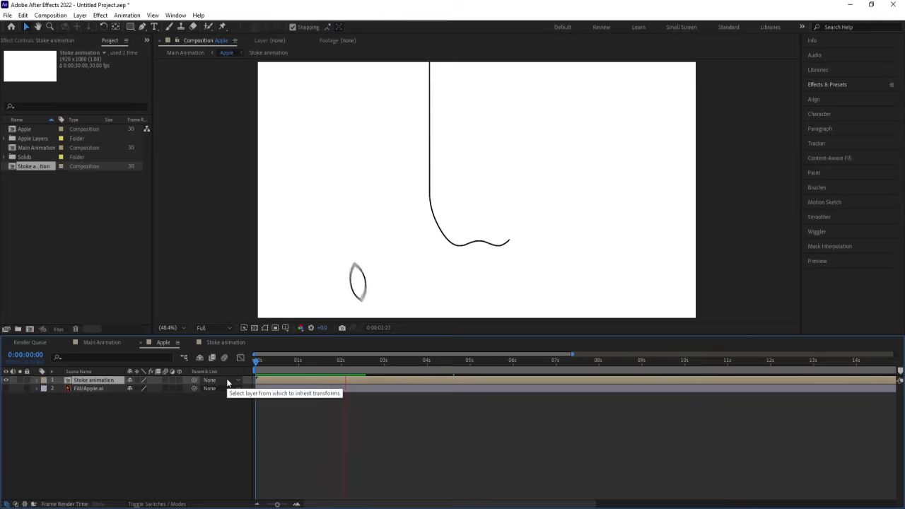
key(space)
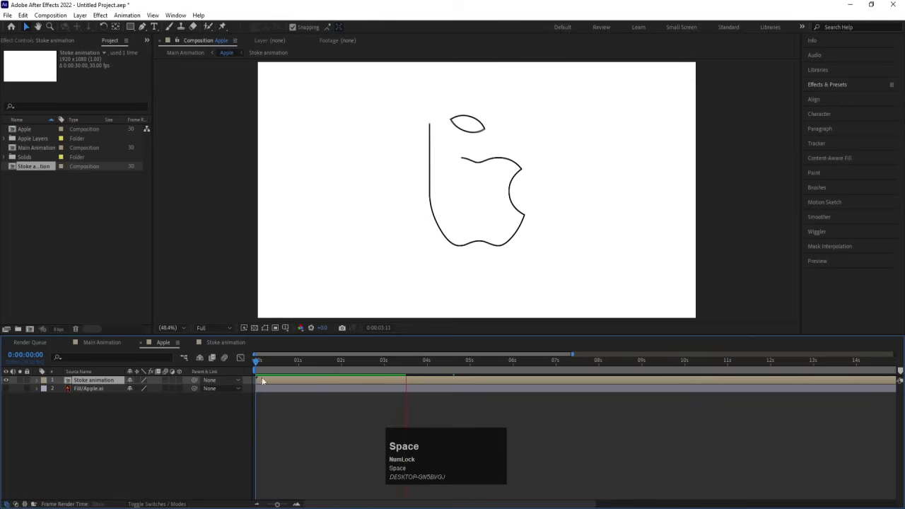
Return to 0 seconds, hide the Stoke animation layer and make the Fill layer visible.
drag(275, 362, 47, 375)
click(6, 381)
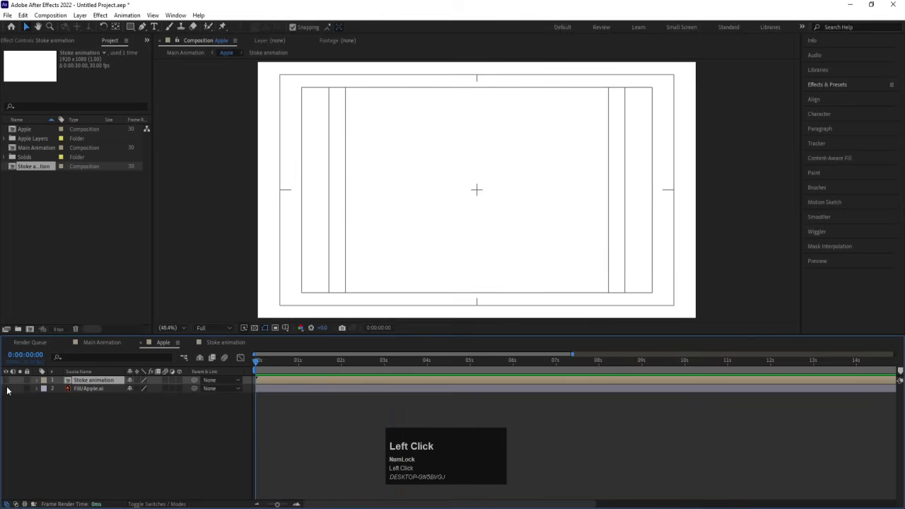
click(7, 388)
click(149, 415)
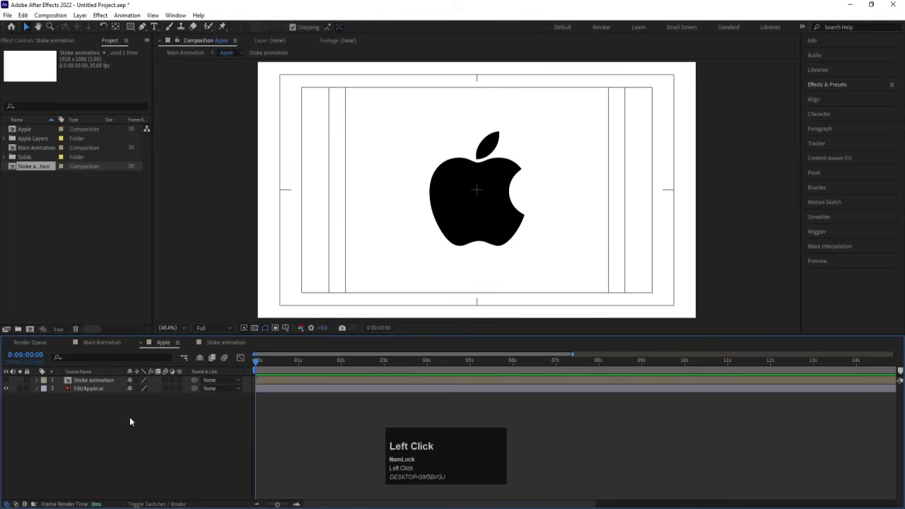
Find the Fill effect in the effects library and apply it to the Fill/Apple.ai layer.
click(94, 388)
click(77, 389)
click(828, 86)
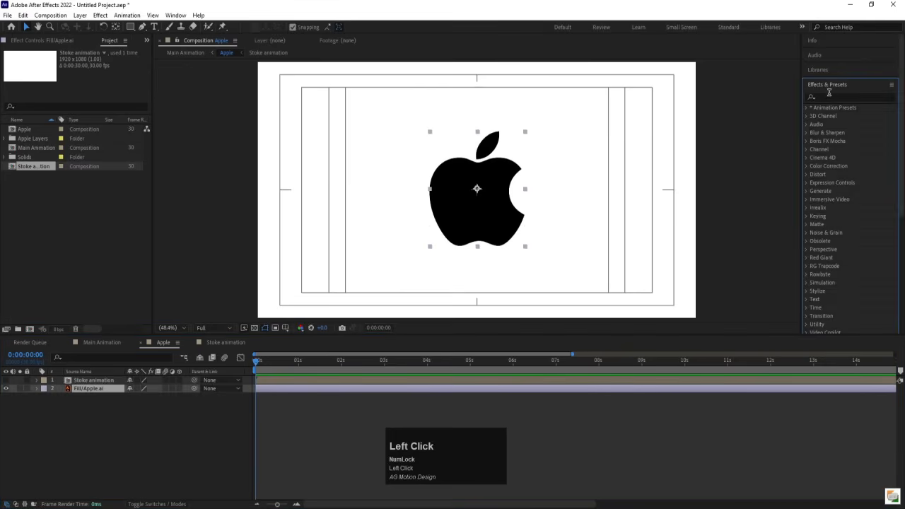
click(824, 98)
text(fill)
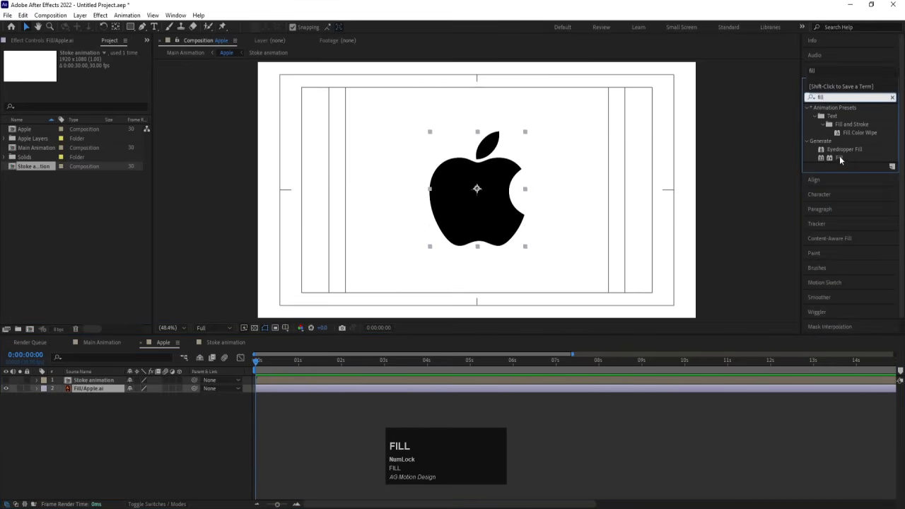
double_click(839, 158)
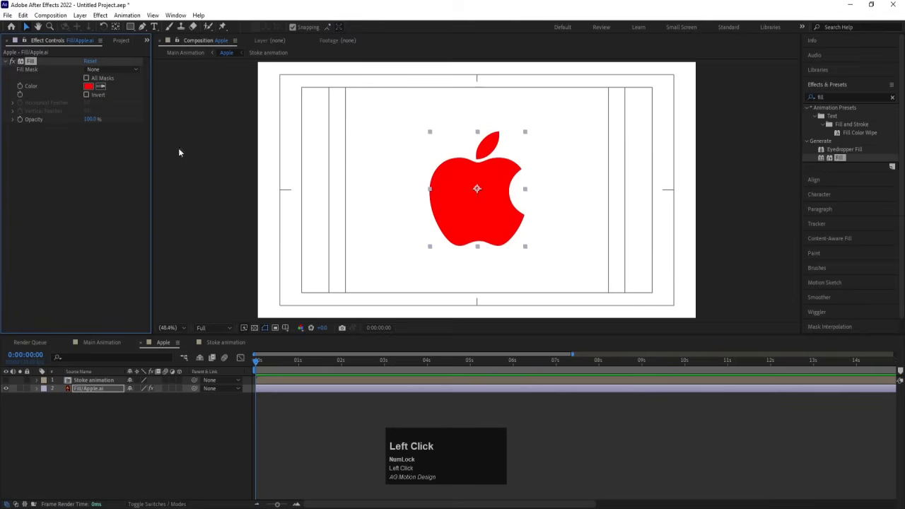
Change the Fill effect's color to dark grey.
click(90, 89)
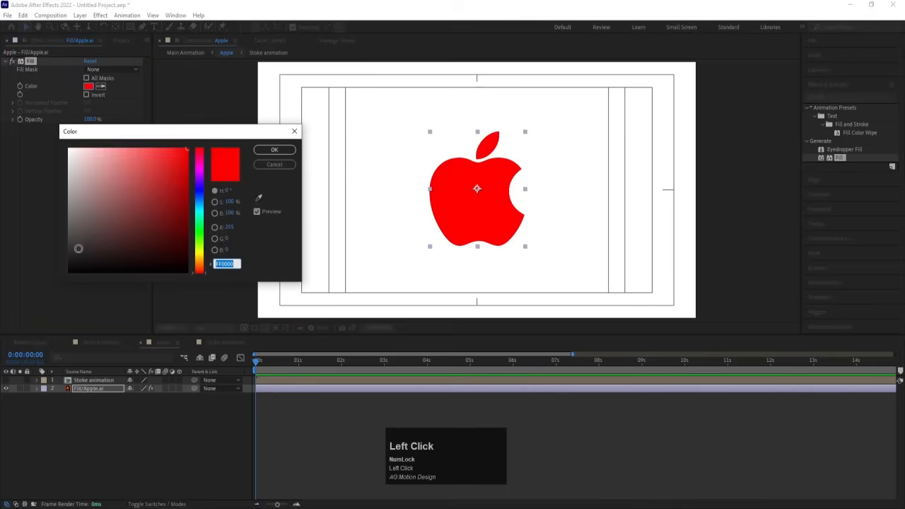
drag(77, 248, 60, 236)
click(274, 150)
click(72, 448)
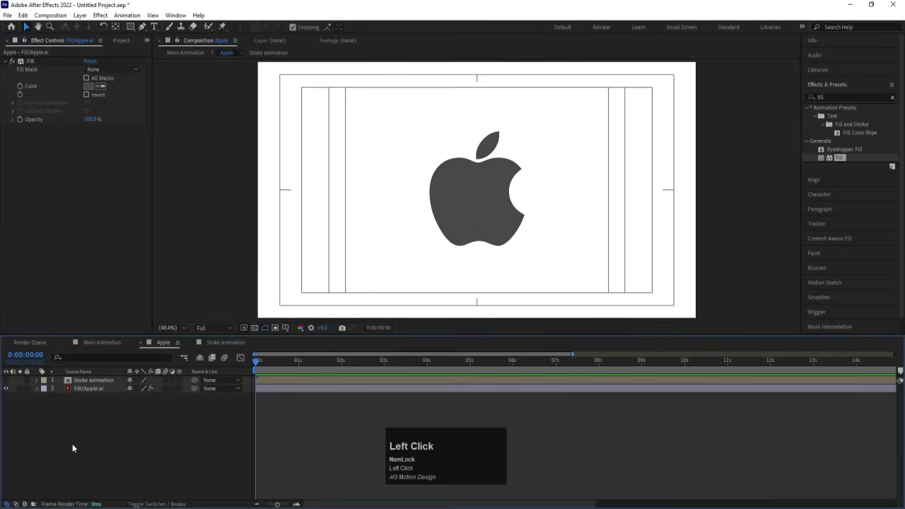
Draw a large rectangle shape covering the whole logo, with a red FF0000 fill and no stroke.
drag(125, 30, 167, 34)
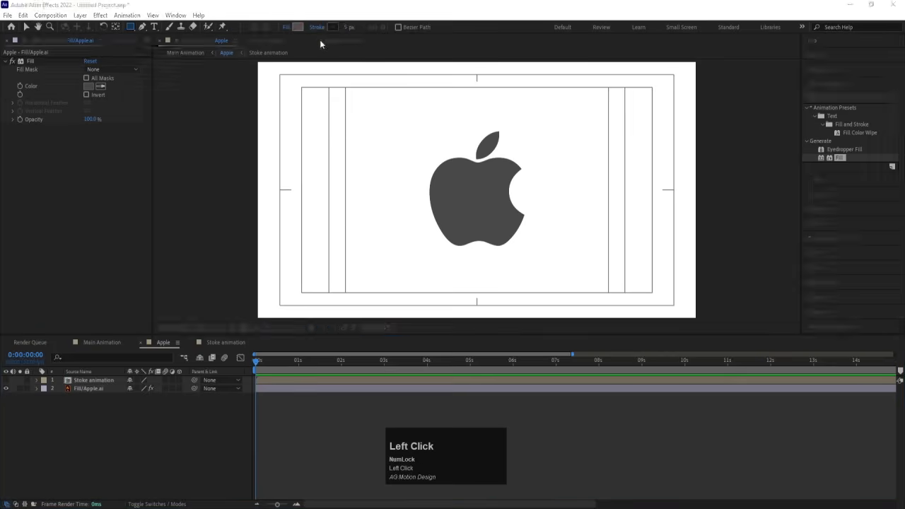
click(317, 27)
click(282, 230)
click(313, 284)
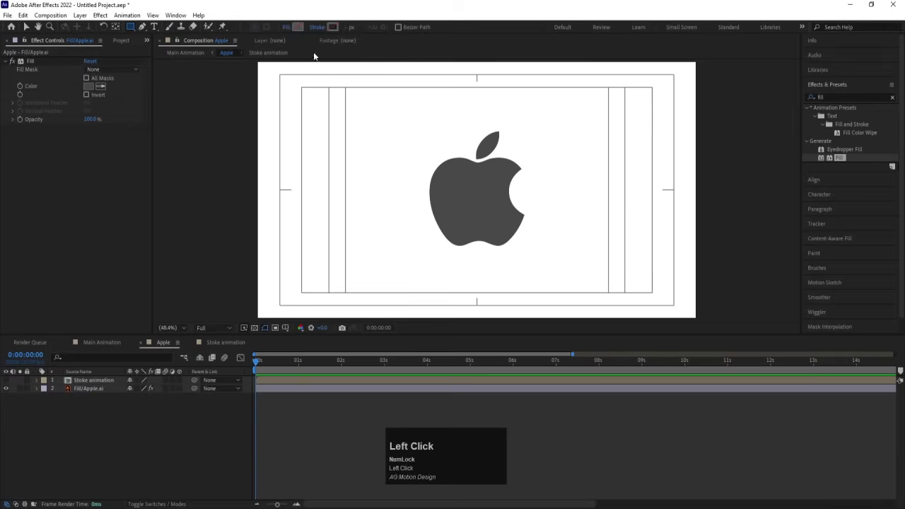
click(299, 28)
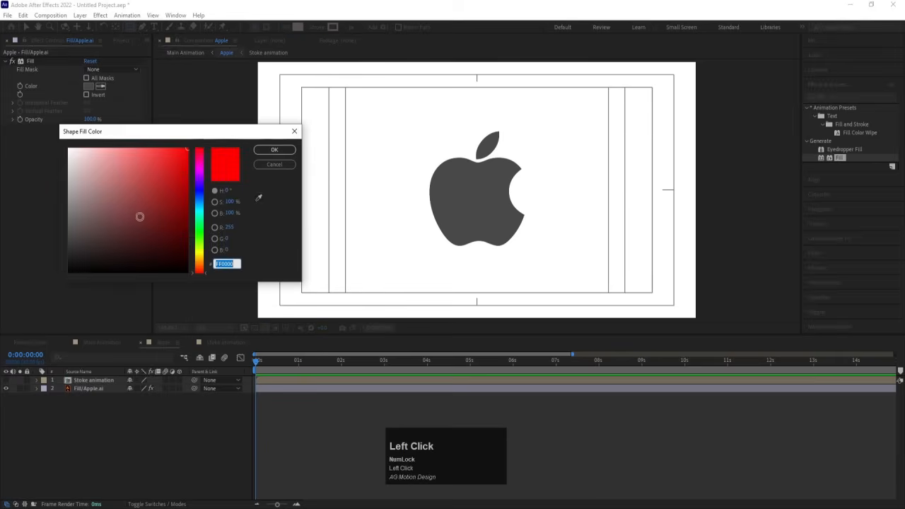
click(272, 151)
drag(328, 80, 626, 289)
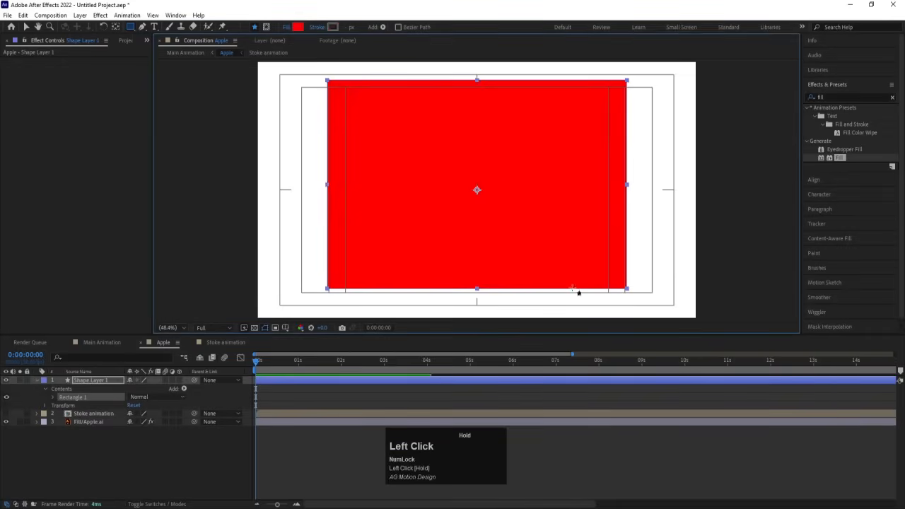
click(96, 435)
Rename the rectangle layer "mask", collapse its properties and place it directly above the Fill layer.
click(85, 380)
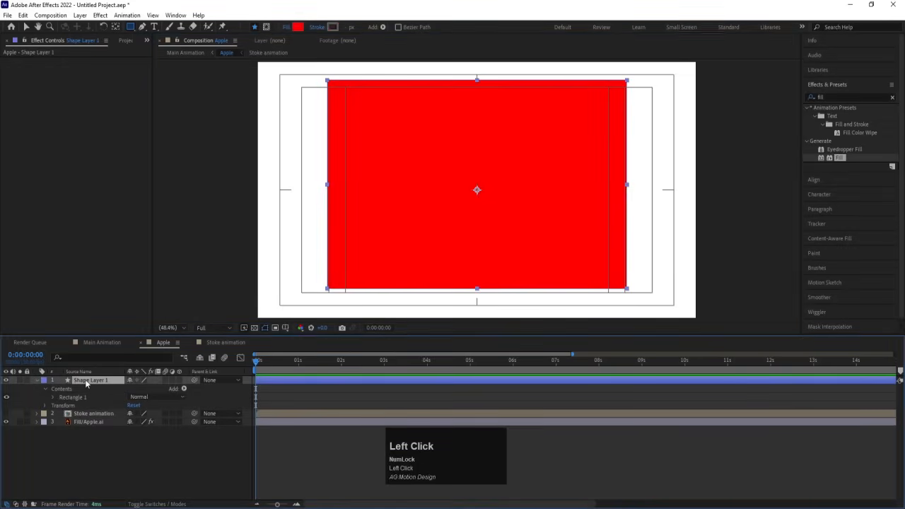
key(Return)
text(m)
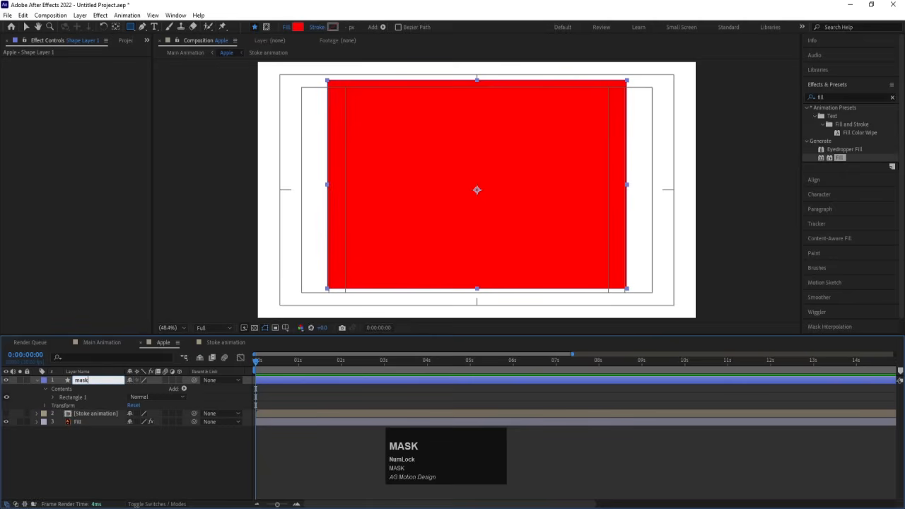
text(ask)
key(Return)
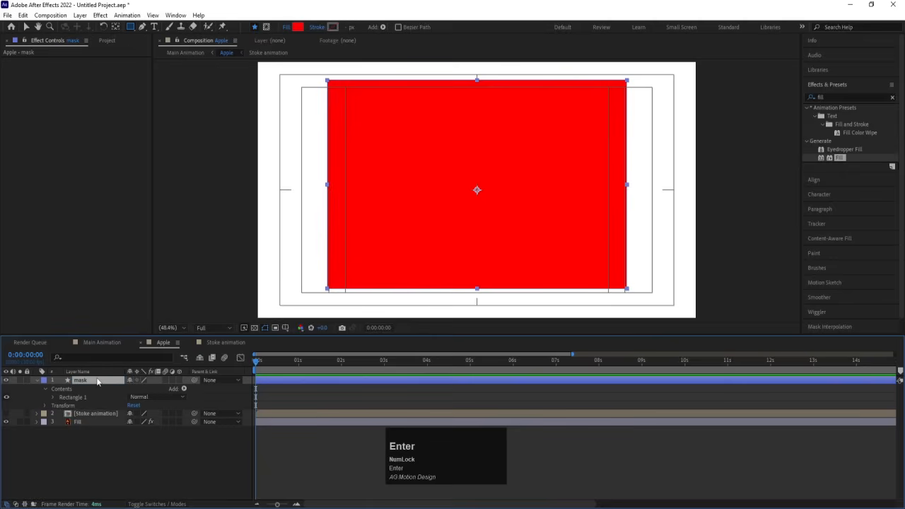
click(41, 382)
click(41, 382)
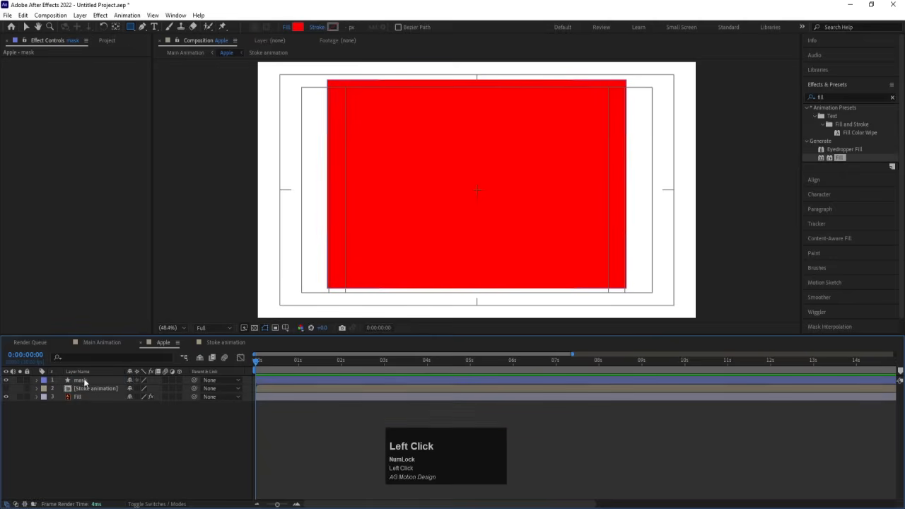
drag(77, 380, 82, 400)
Show the layer mode columns and set the Fill layer's track matte to Alpha, using the mask layer.
click(81, 398)
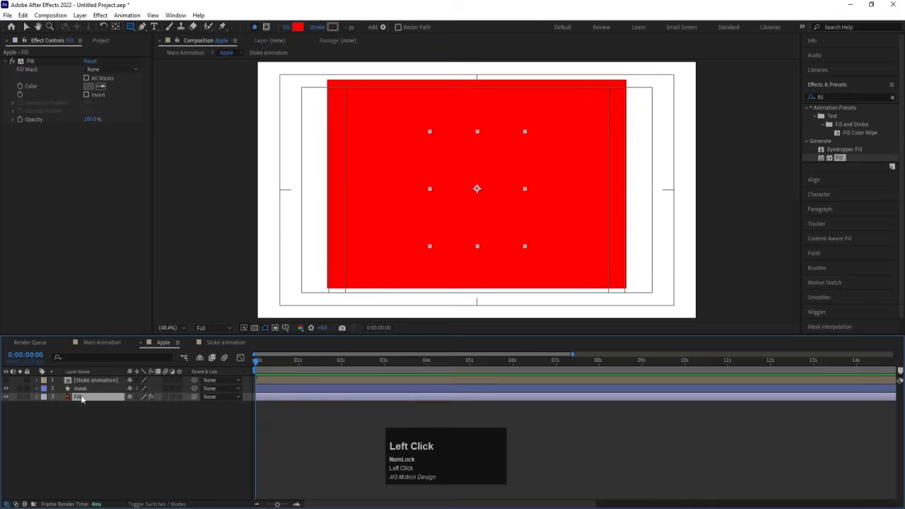
key(F4)
key(F4)
key(F4)
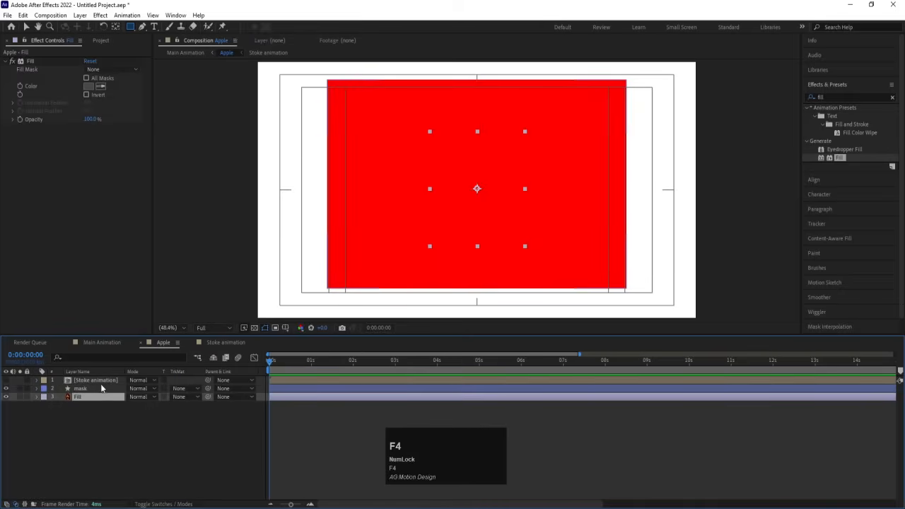
click(179, 398)
click(188, 420)
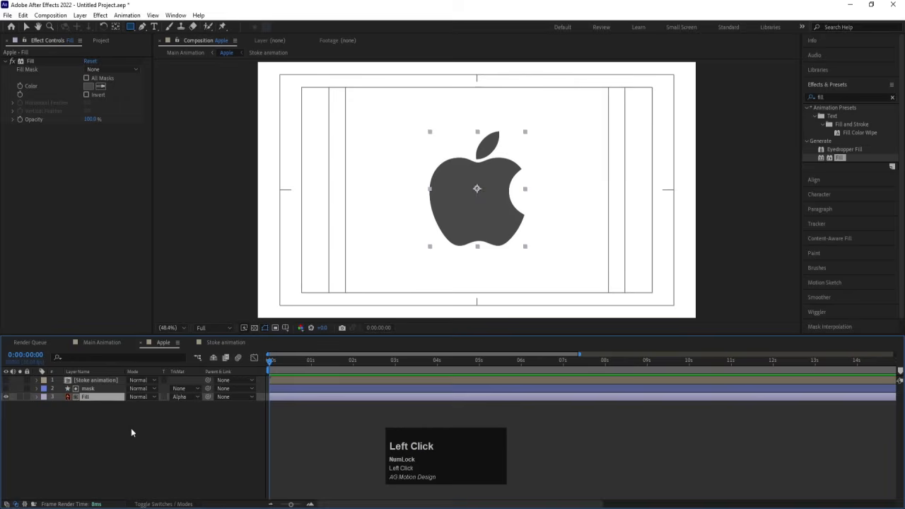
Lower the mask layer's Position to Y 1268, below the logo, and keyframe it at 0 seconds.
click(90, 389)
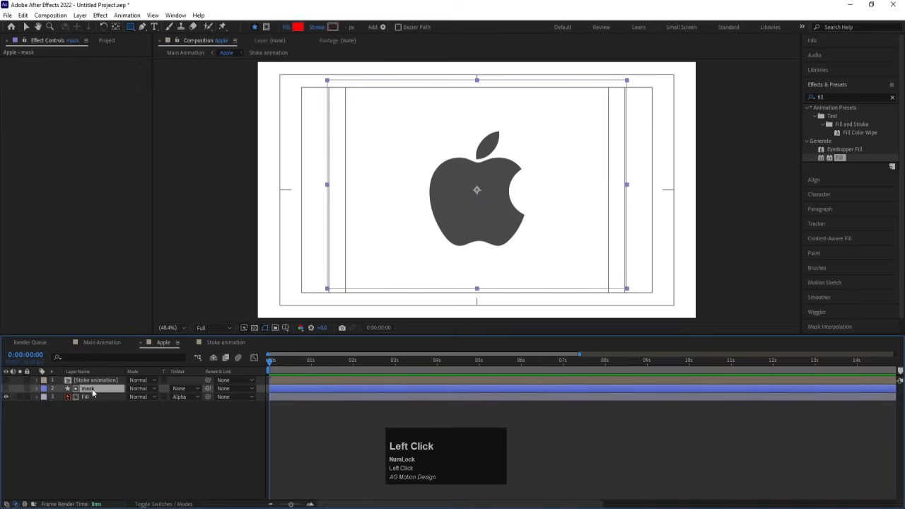
key(p)
drag(144, 397, 487, 403)
click(60, 398)
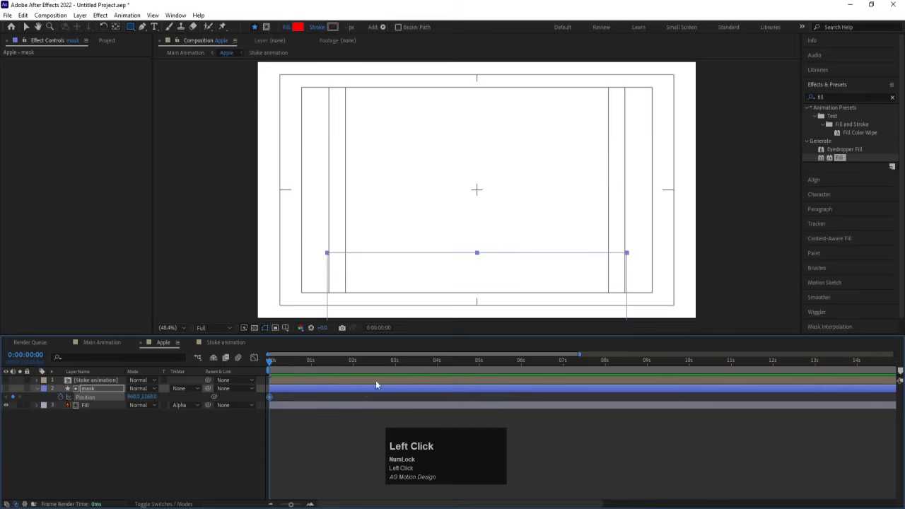
At 4 seconds, raise the mask's Position until it covers the whole logo, and preview the fill rising from the start.
click(436, 364)
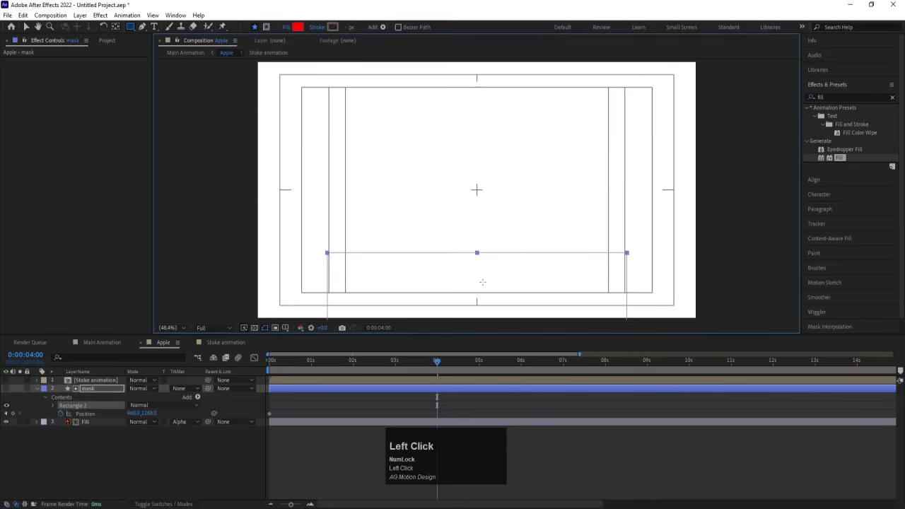
drag(144, 405, 2, 327)
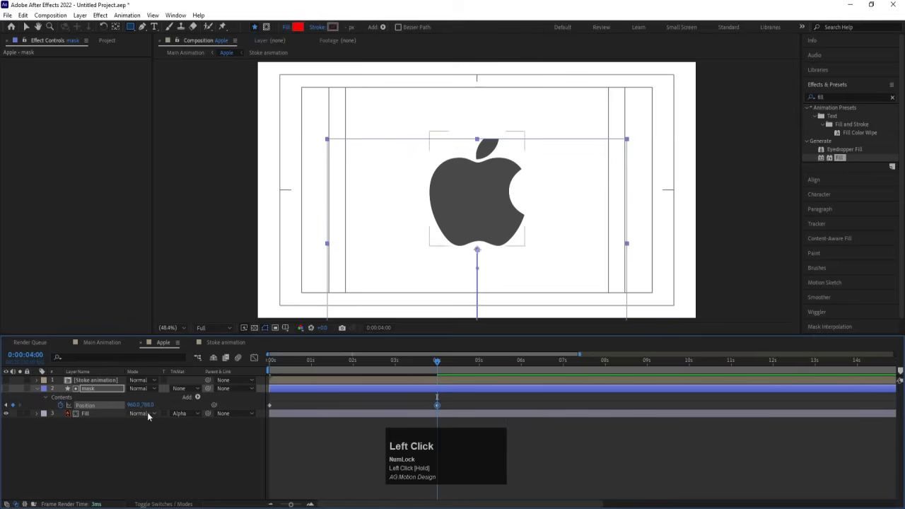
drag(145, 405, 100, 387)
drag(440, 364, 267, 366)
key(space)
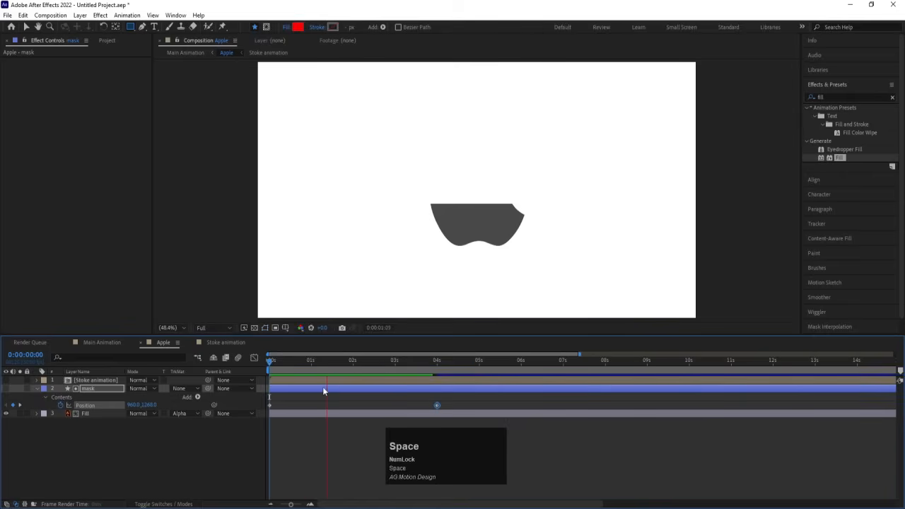
Find the Wave Warp effect, apply it to the mask layer and start a preview.
click(431, 380)
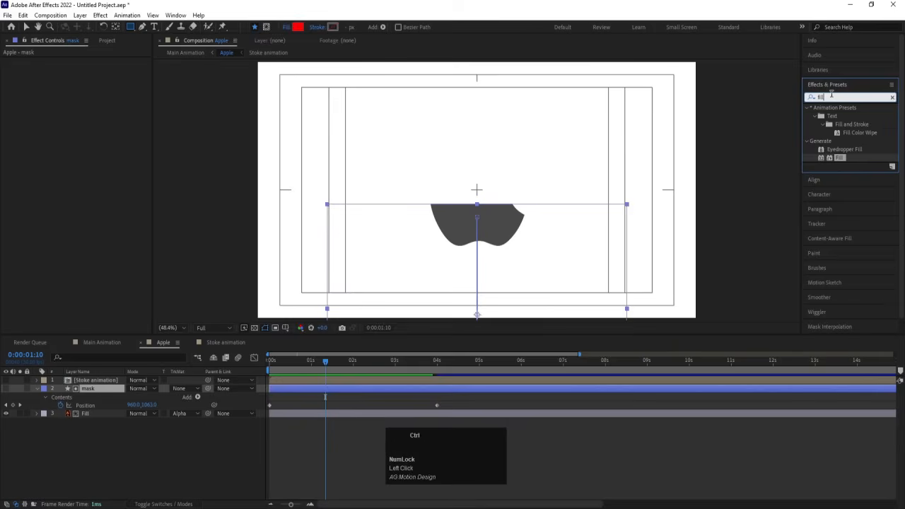
key(ctrl+a)
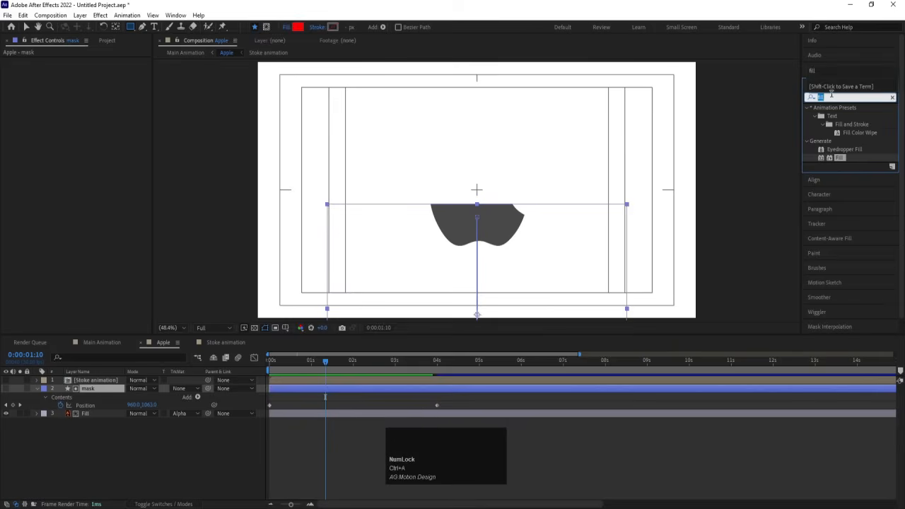
text(wave)
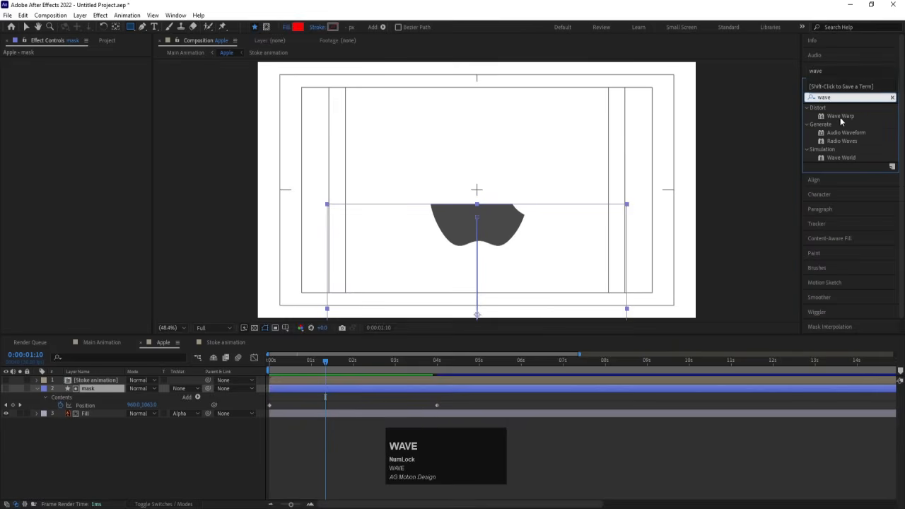
double_click(839, 116)
key(space)
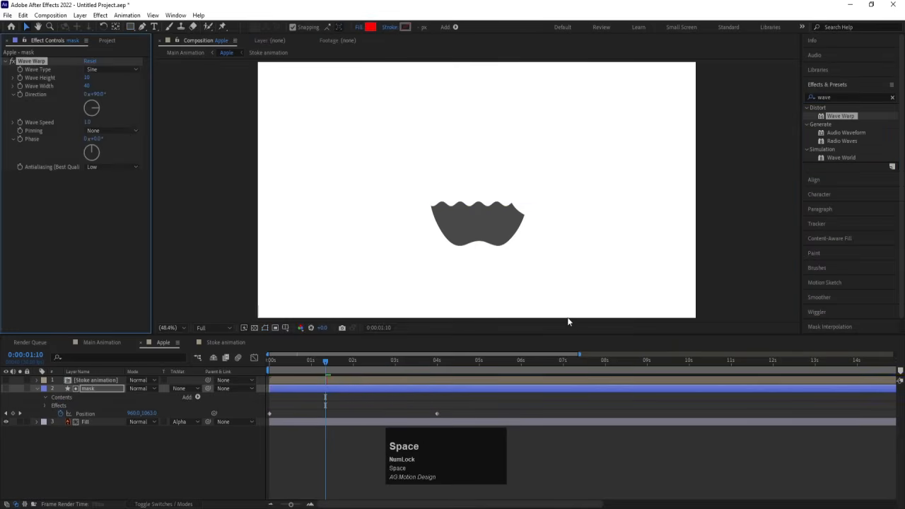
Set the mask layer's Wave Width to 127 and add a Turbulent Displace effect to the same layer.
key(space)
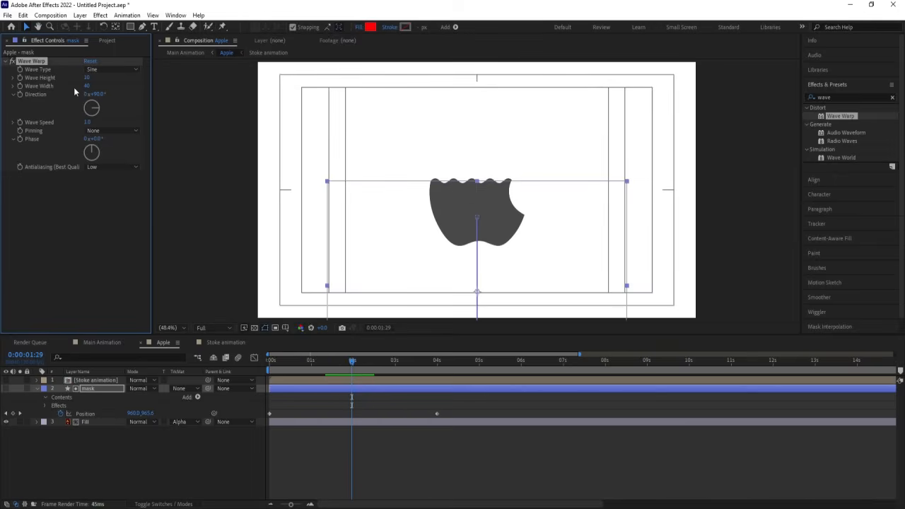
drag(85, 86, 503, 94)
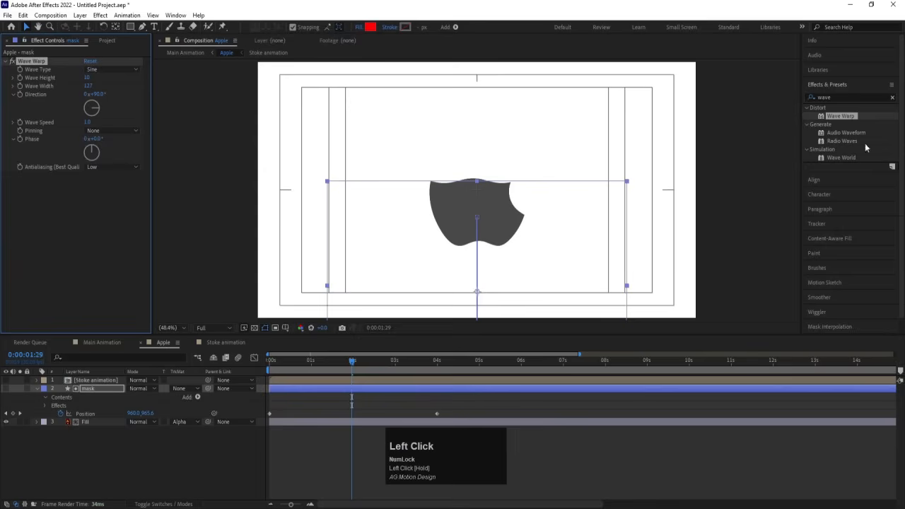
click(842, 96)
key(ctrl+a)
text(tur)
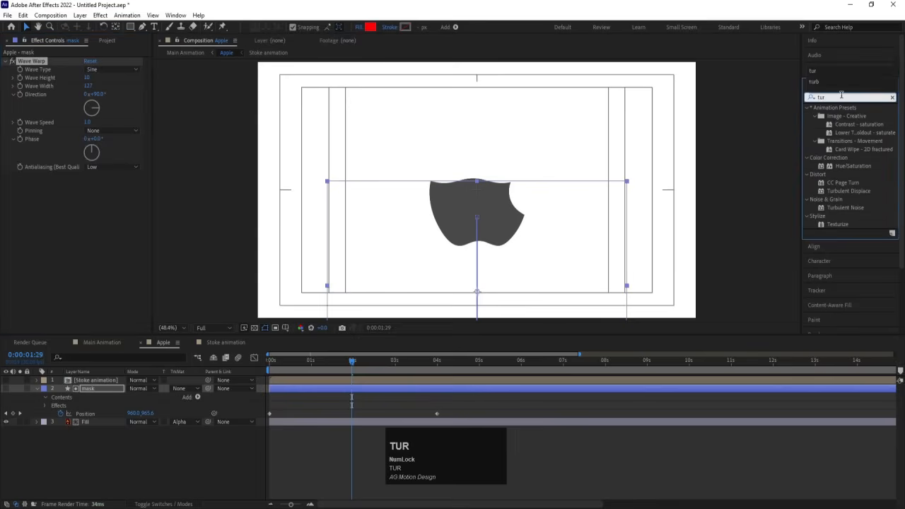
text(b)
double_click(849, 116)
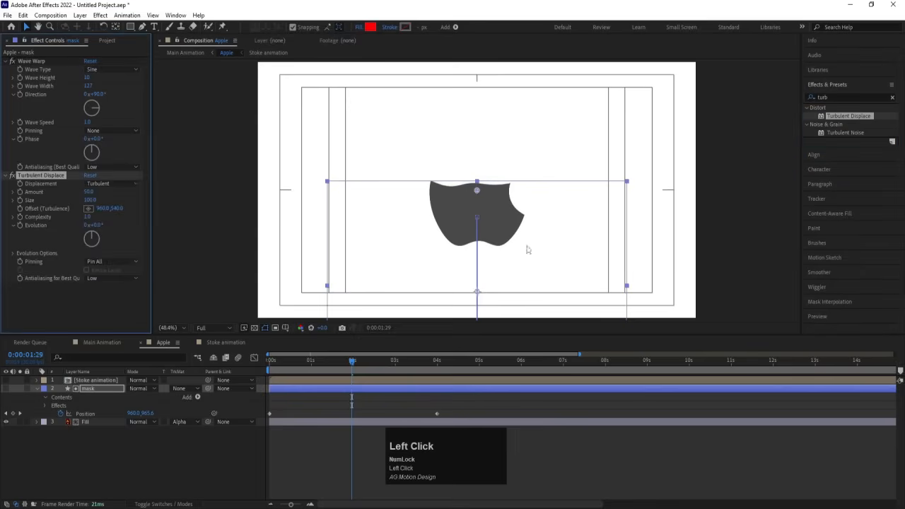
Preview the wavy fill rising from the start of the Apple composition.
key(space)
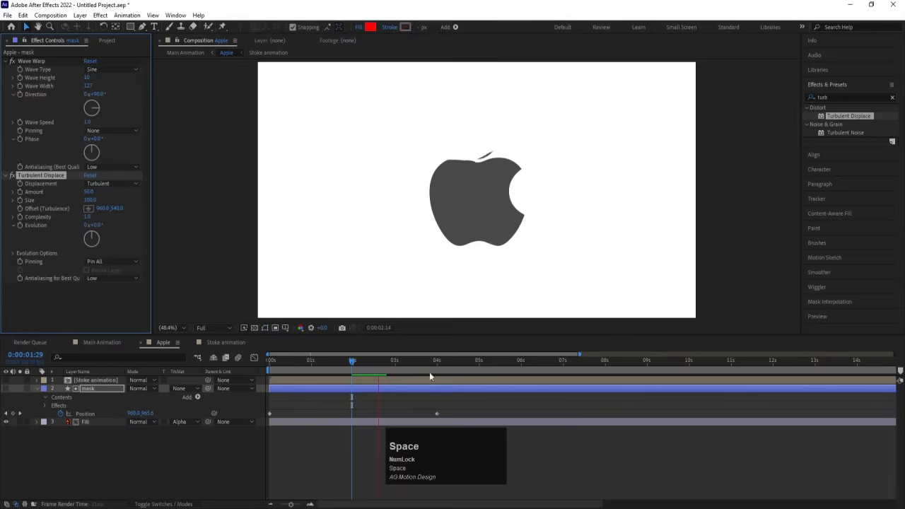
key(space)
drag(306, 363, 210, 365)
key(space)
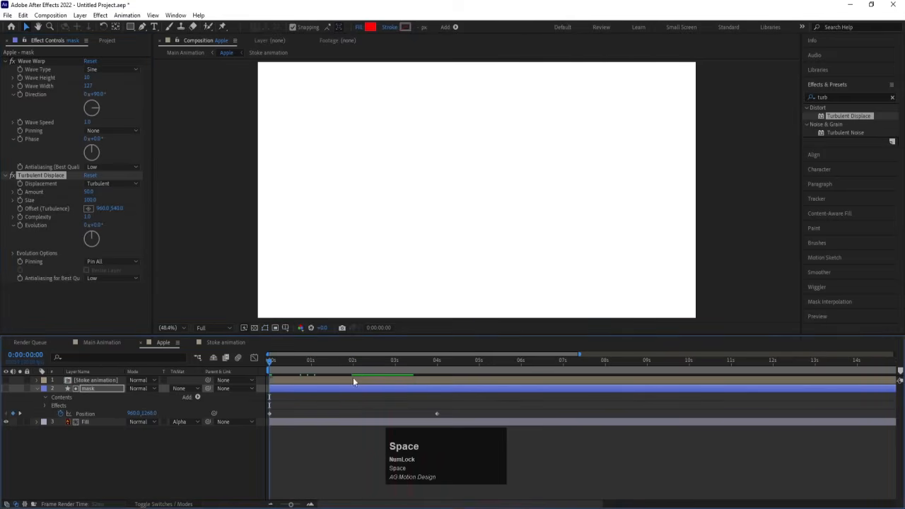
key(Num_Lock)
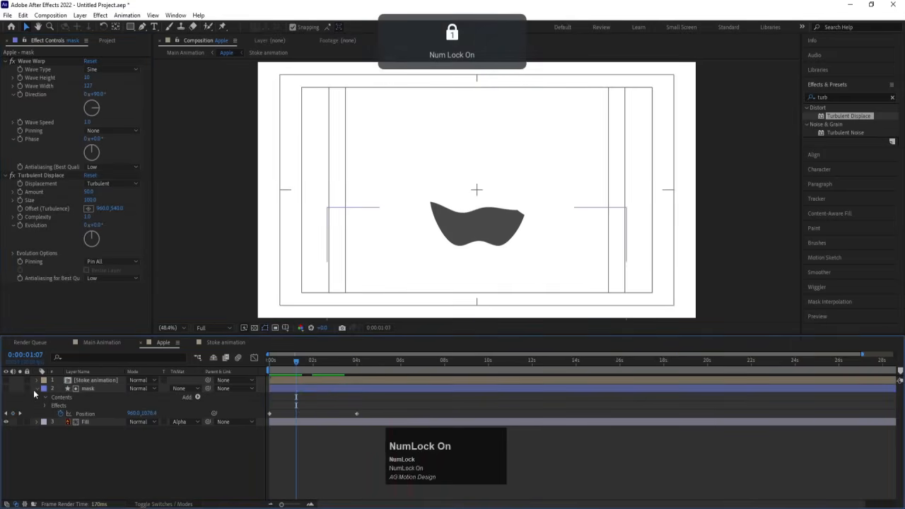
Collapse the mask layer and duplicate the mask and Fill layers together as a second pair.
click(37, 388)
click(85, 397)
shift+click(86, 389)
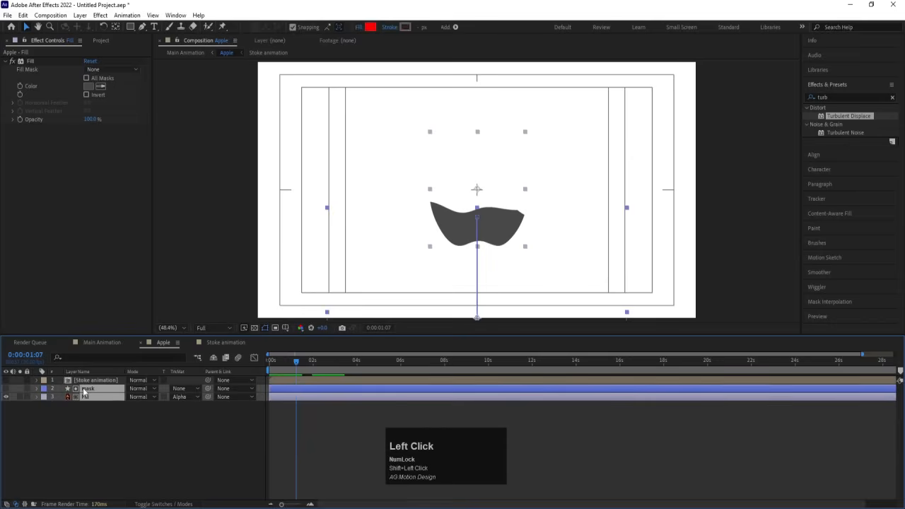
key(ctrl+d)
click(97, 448)
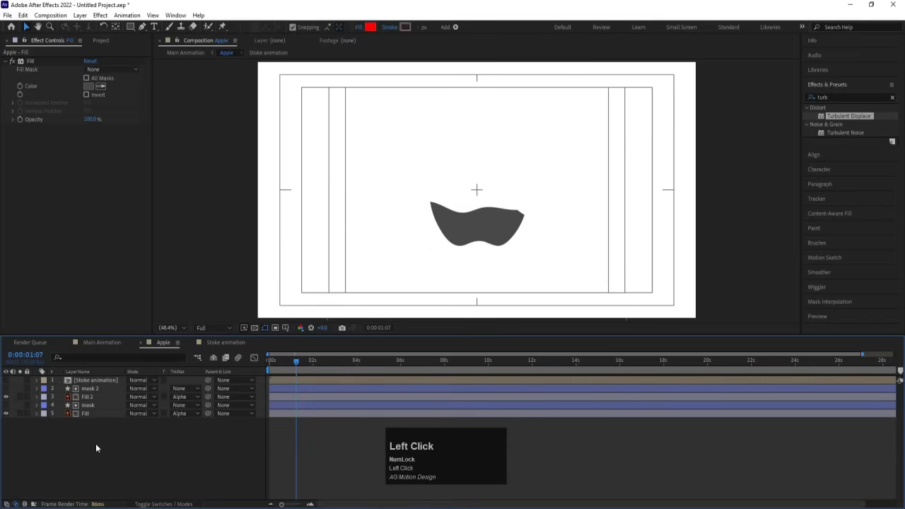
Set the Fill 2 layer's fill color to black (000000).
click(91, 398)
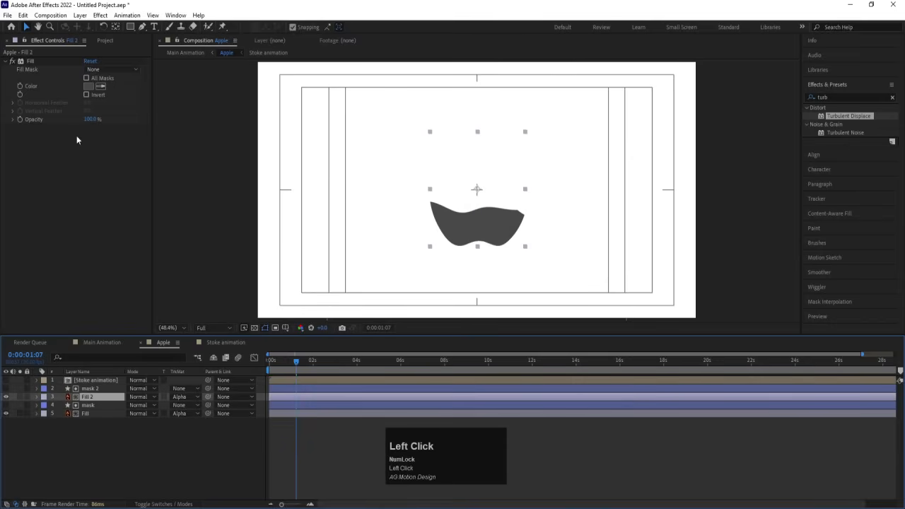
click(88, 86)
drag(81, 262, 2, 380)
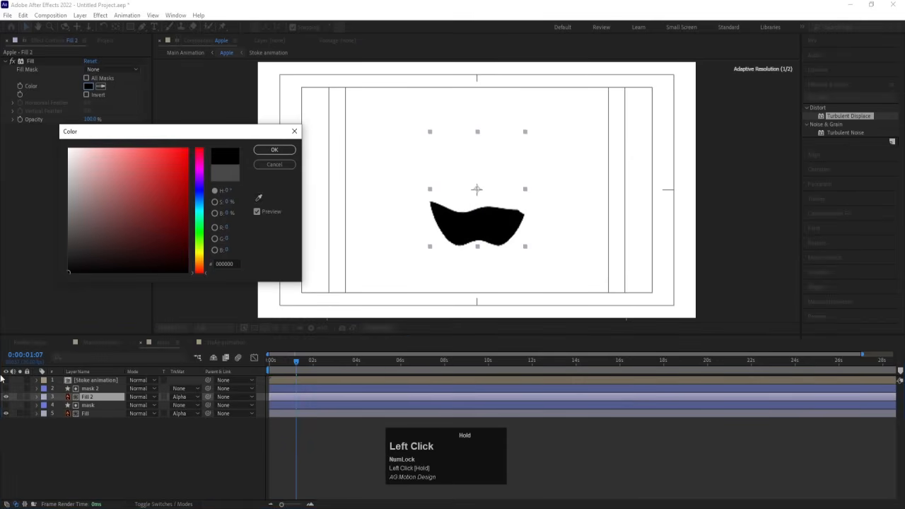
key(Return)
Shift the mask 2 and Fill 2 layers about 7 frames later and preview the two-tone fill.
shift+click(286, 390)
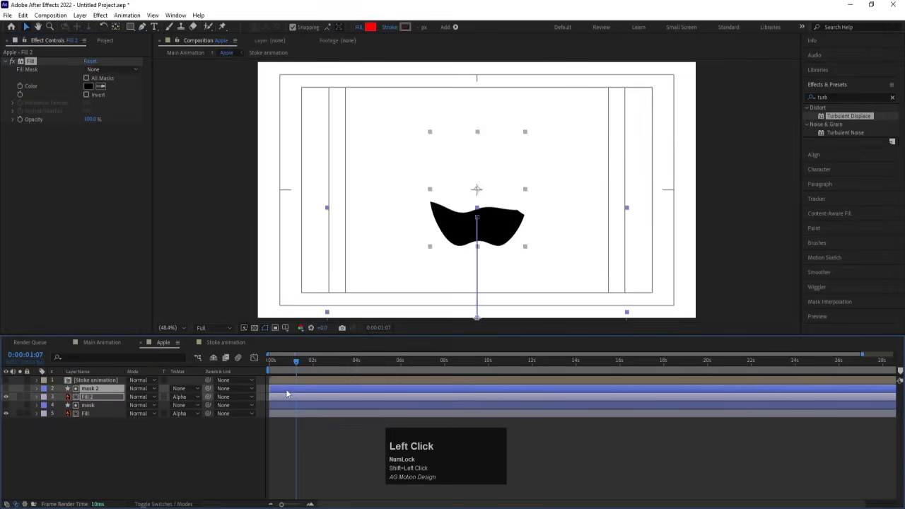
drag(293, 392, 295, 392)
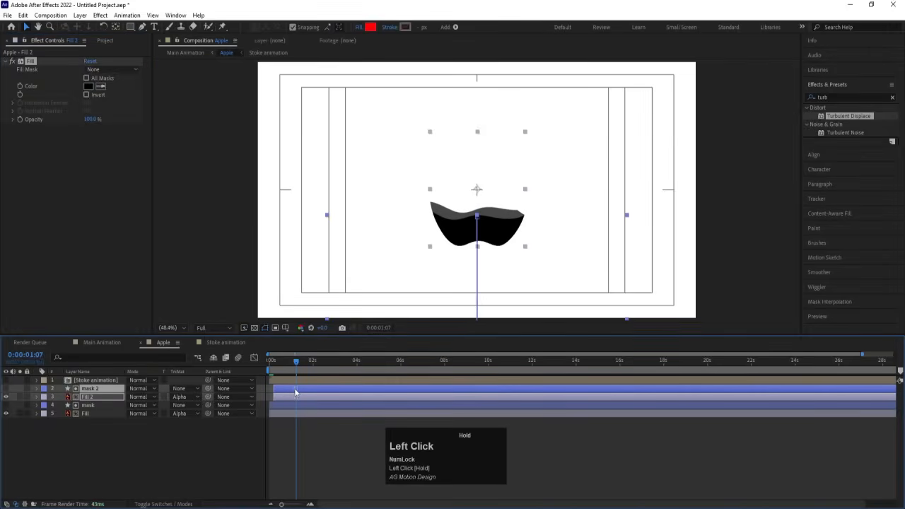
key(space)
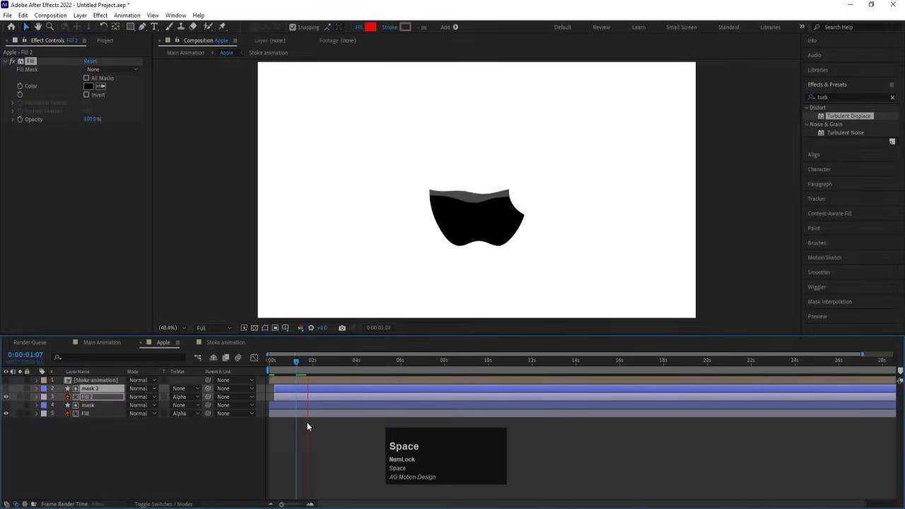
key(space)
click(300, 462)
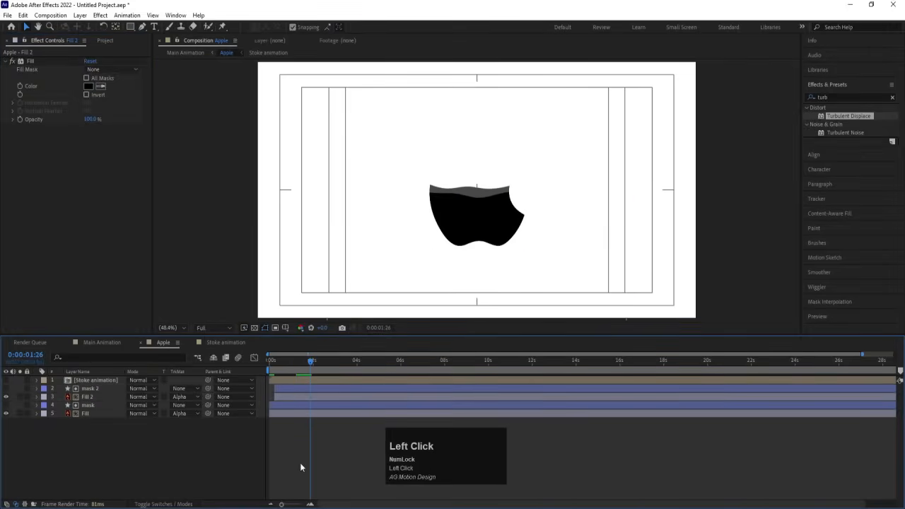
On mask 2, set Wave Warp Direction to -13° and Turbulent Displace Evolution to 60°, and preview the varied wave.
click(94, 390)
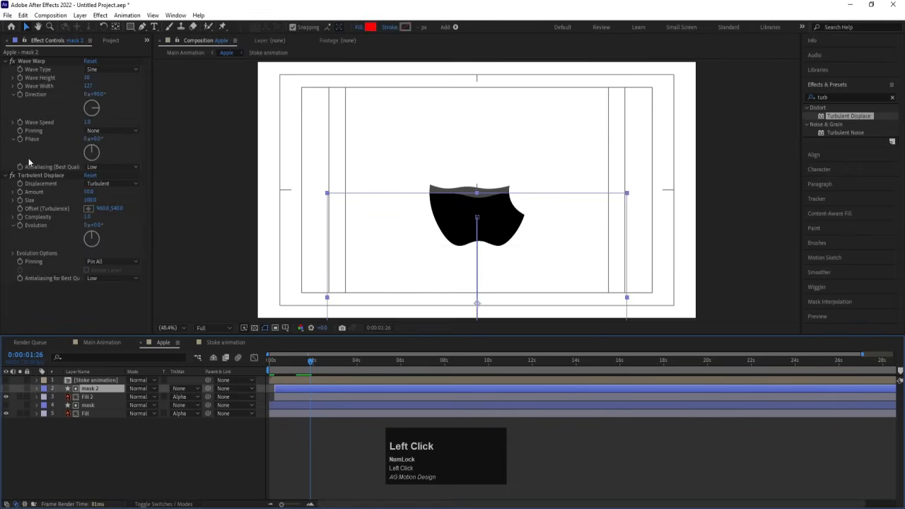
drag(96, 107, 93, 117)
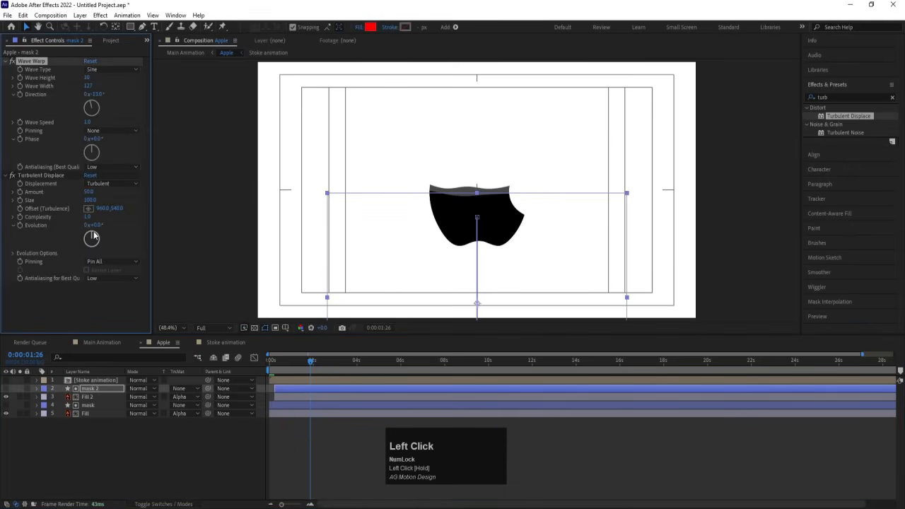
drag(93, 235, 99, 239)
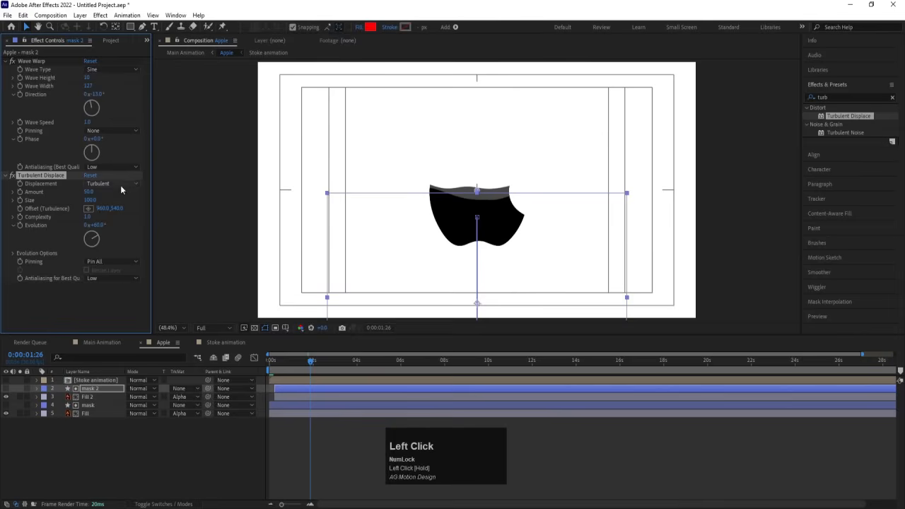
key(space)
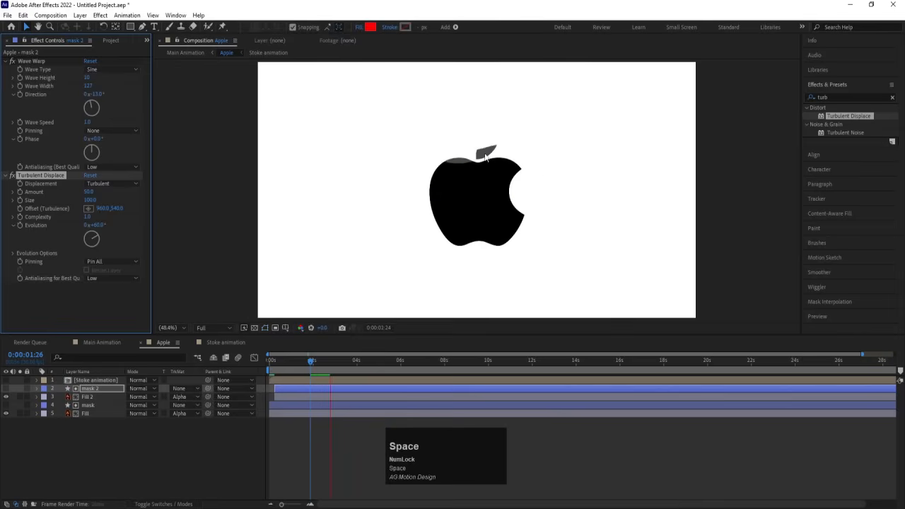
key(space)
key(space)
key(space)
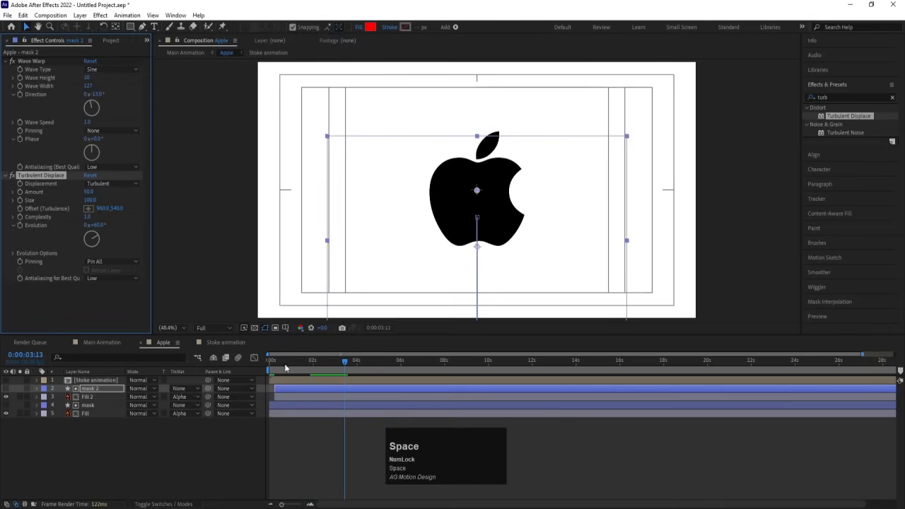
Preview the two-layer fill from the beginning with the first seconds of the timeline magnified.
drag(283, 362, 222, 373)
key(equal)
key(equal)
key(equal)
key(space)
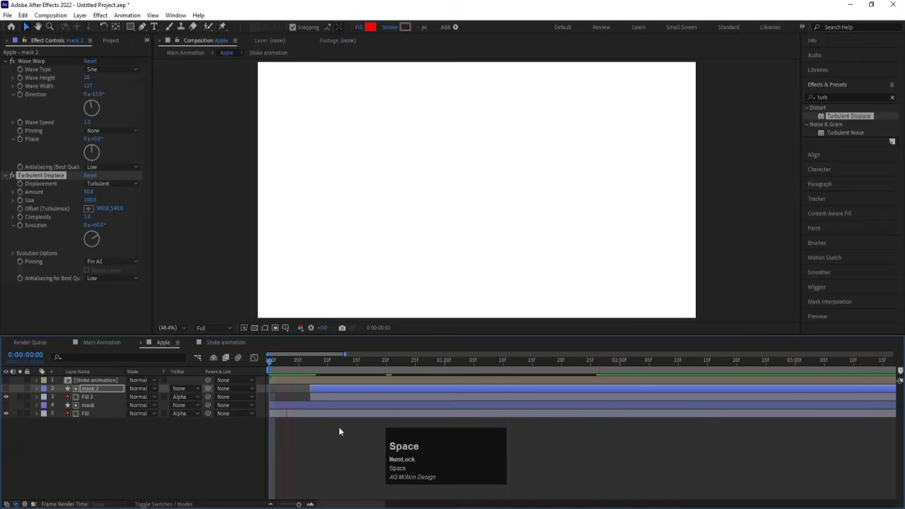
key(space)
Duplicate the original mask and Fill pair, and shift both duplicate pairs together about 6 frames later.
click(299, 412)
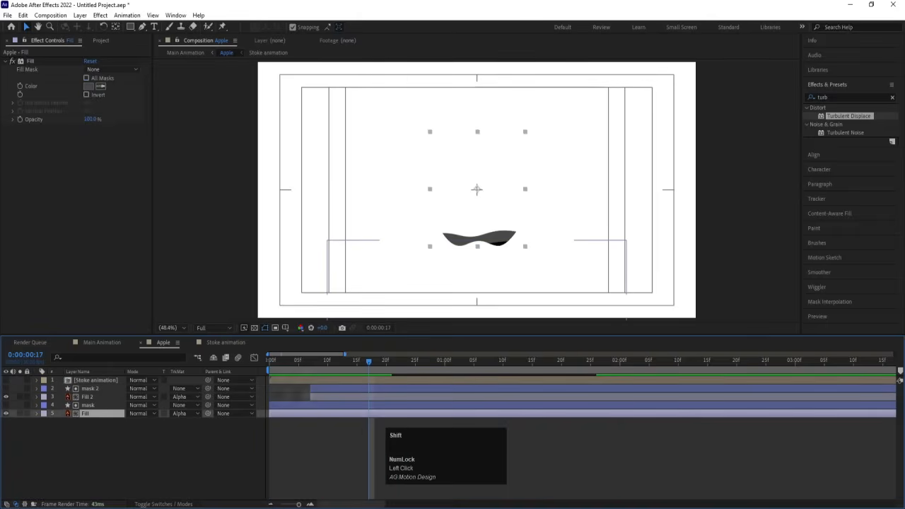
shift+click(279, 409)
key(ctrl+d)
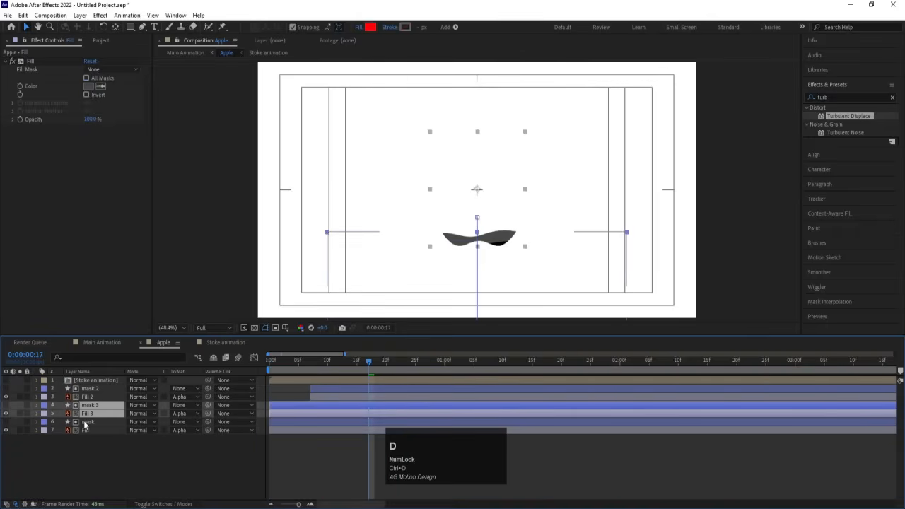
shift+click(70, 388)
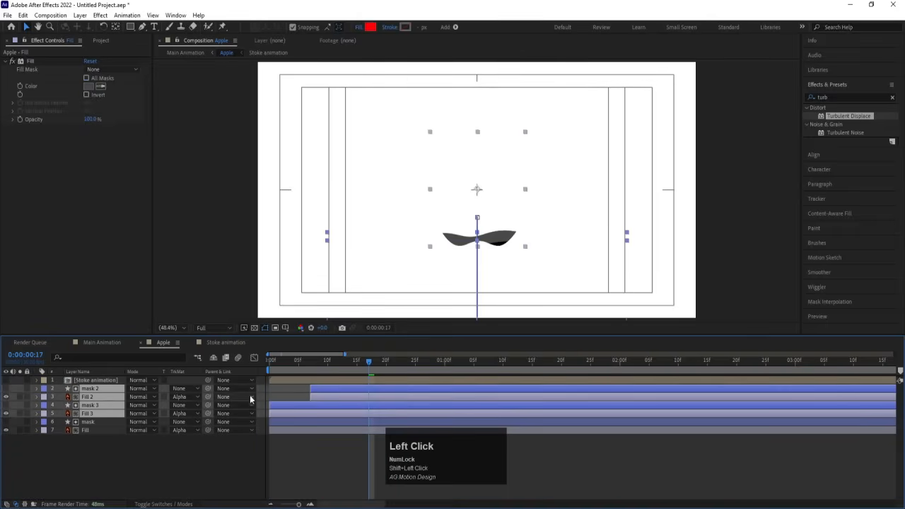
drag(281, 402, 320, 407)
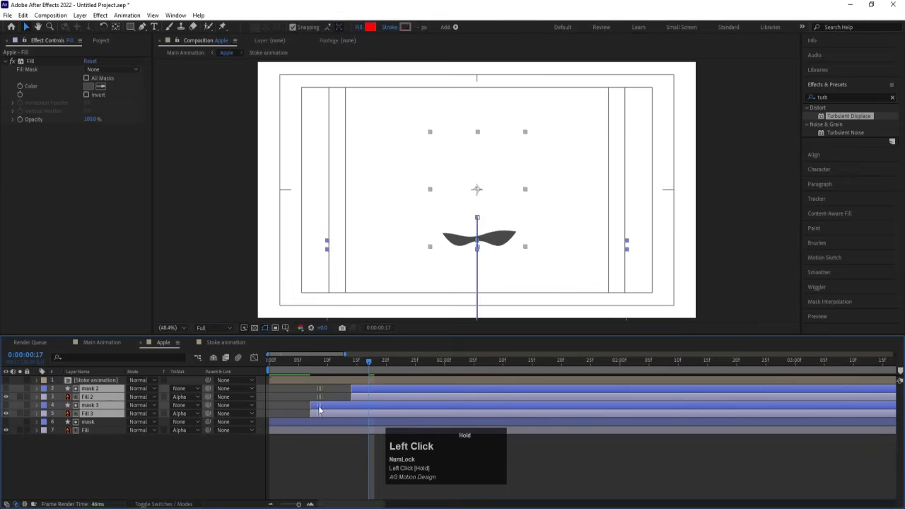
click(310, 443)
Change the original Fill layer's color to a lighter gray and preview the three-tone fill.
click(295, 430)
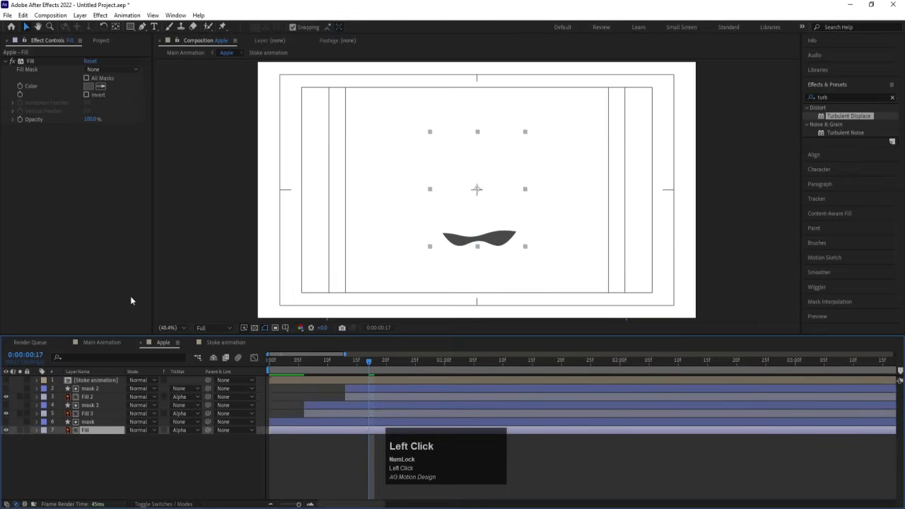
click(87, 88)
drag(70, 223, 51, 202)
key(Return)
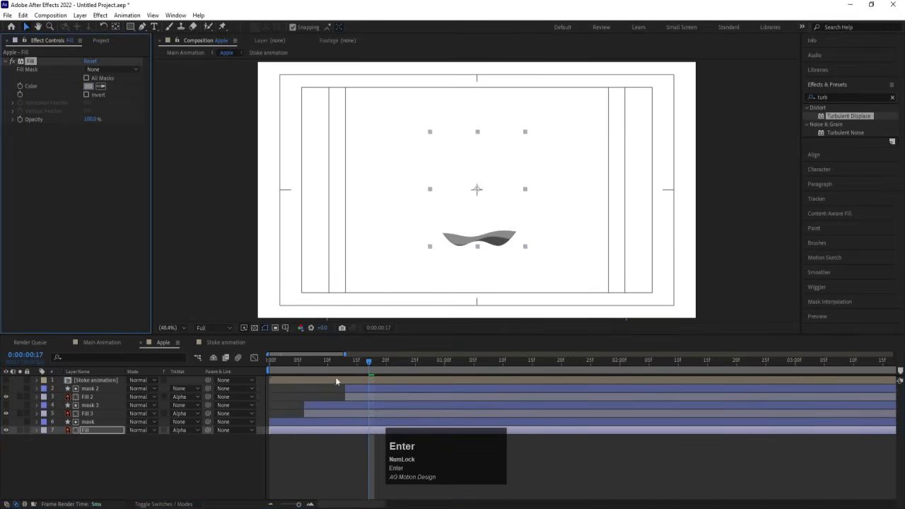
key(space)
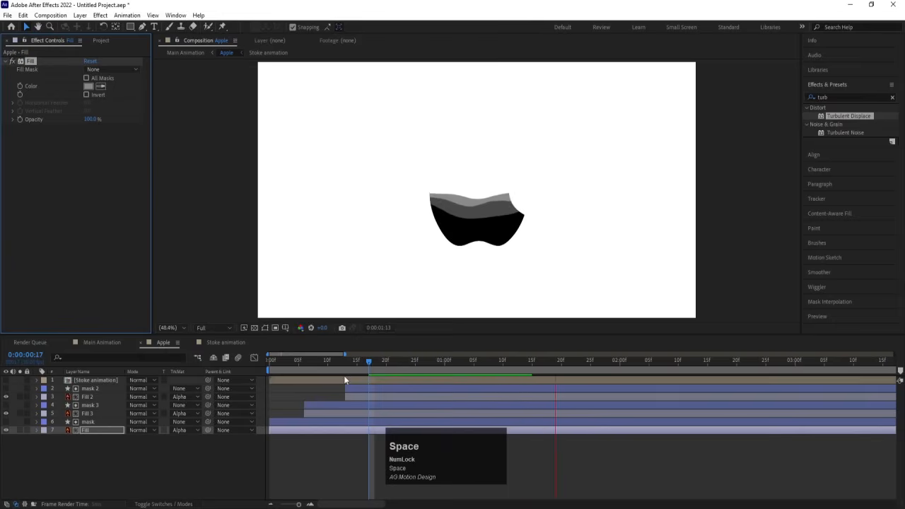
key(space)
Make the Stoke animation layer visible and preview it with the liquid fill from the start.
click(272, 361)
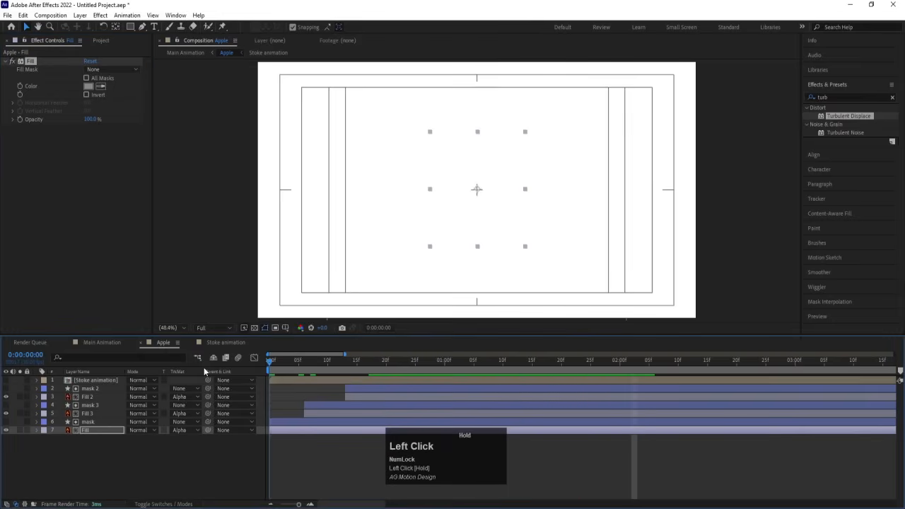
click(275, 398)
key(space)
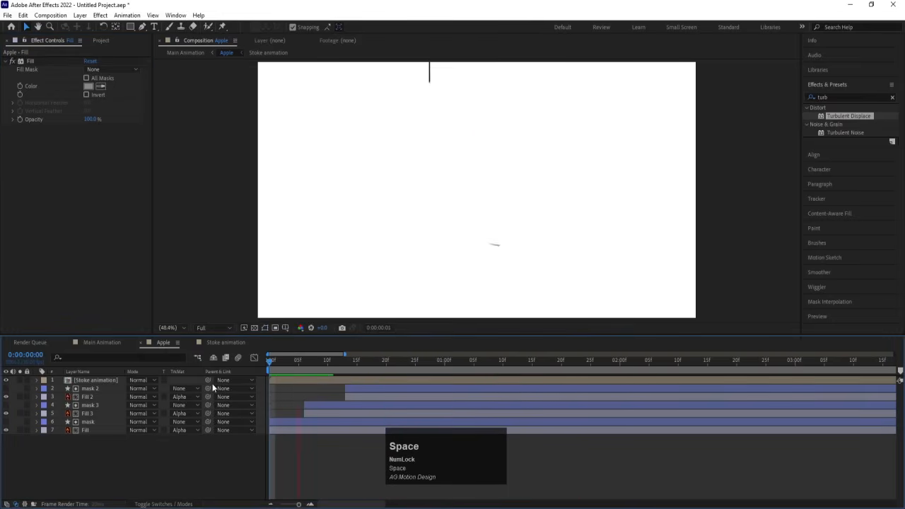
key(space)
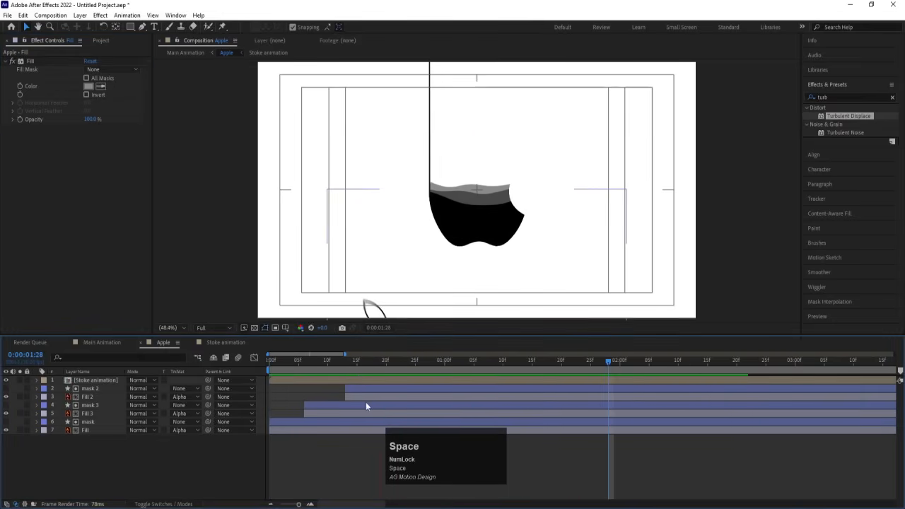
Move all mask and Fill layers together so the original pair starts at about 3 seconds 6 frames, and preview the timing.
click(370, 390)
shift+click(302, 431)
key(minus)
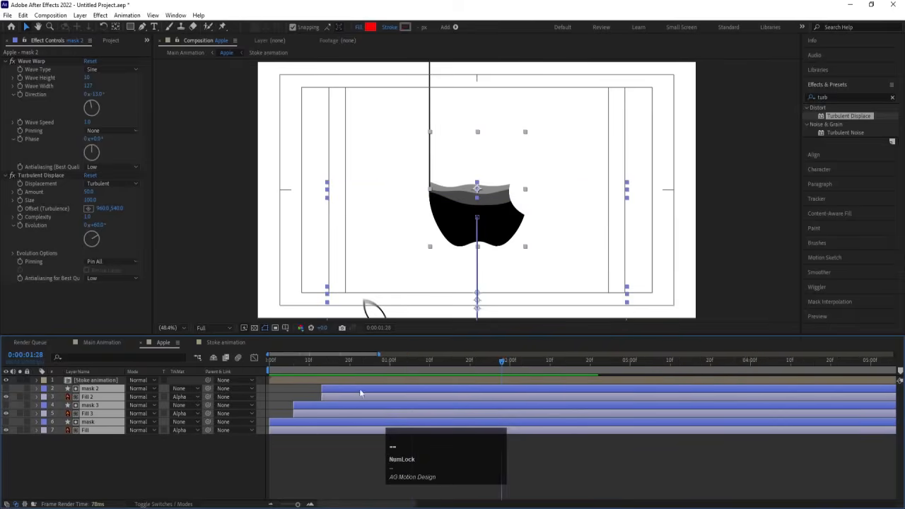
drag(333, 390, 565, 390)
key(space)
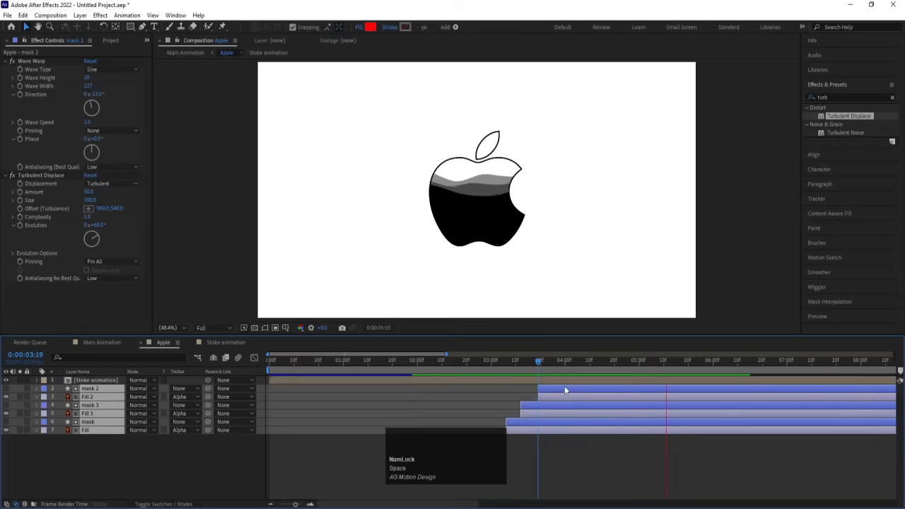
Preview the complete logo animation from 0 seconds, checking the fill against the line drawing.
key(space)
drag(475, 362, 268, 381)
key(space)
key(space)
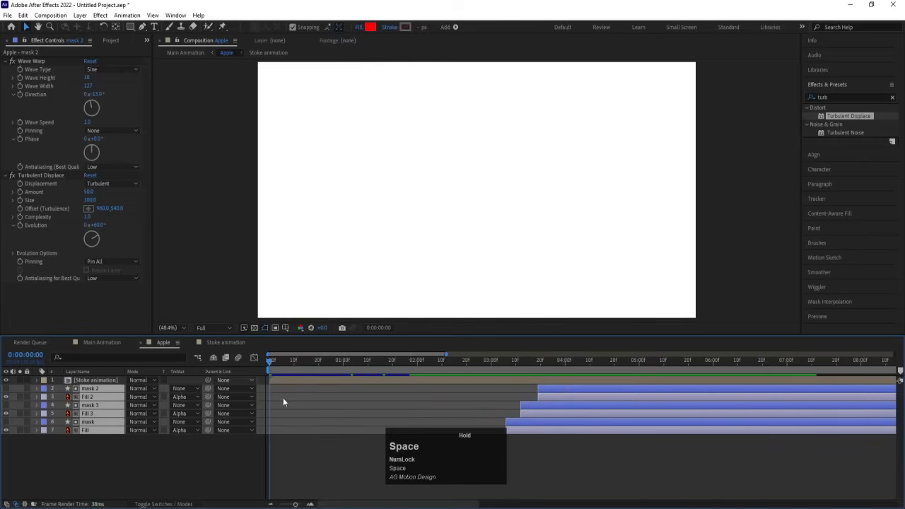
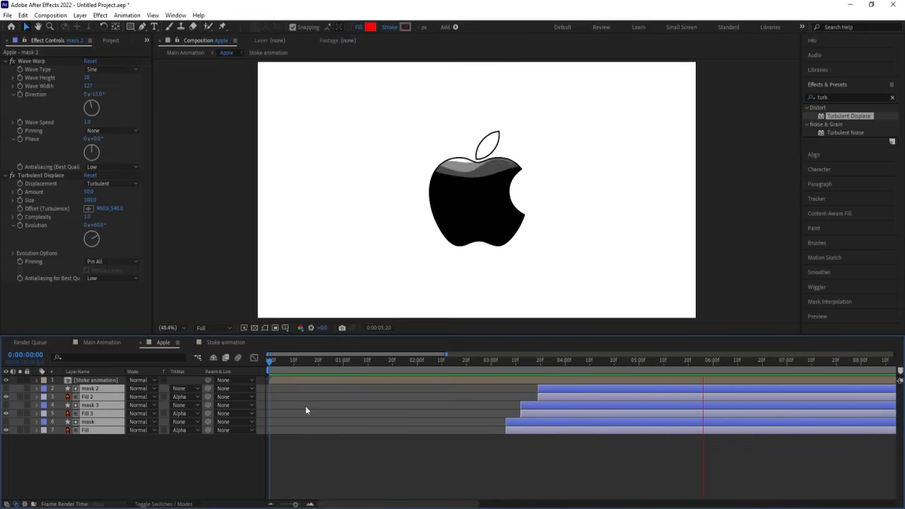
Preview the liquid fill from 3 seconds 26 frames to about 4 seconds 13 frames and deselect the mask and Fill layers.
key(space)
click(554, 357)
key(space)
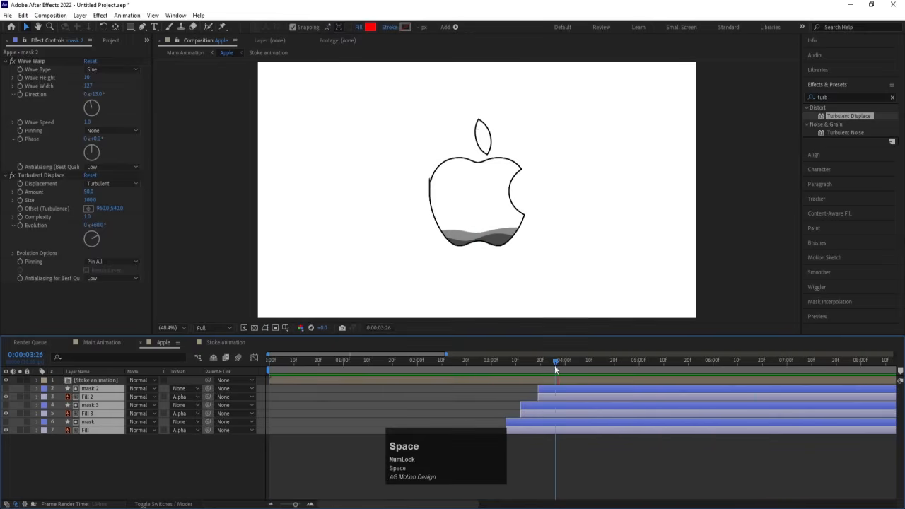
key(space)
click(335, 483)
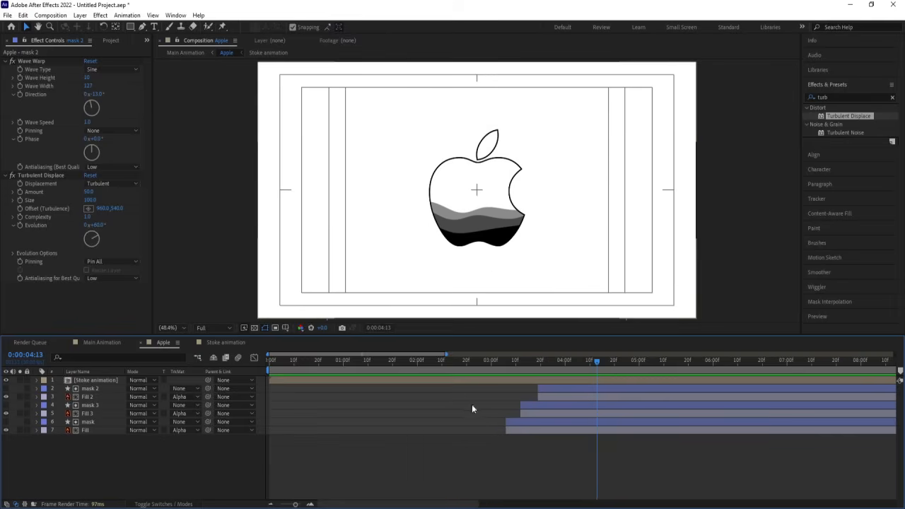
Draw a straight vertical line with the Pen tool from the composition's top edge down the center into the apple's lower body.
click(142, 27)
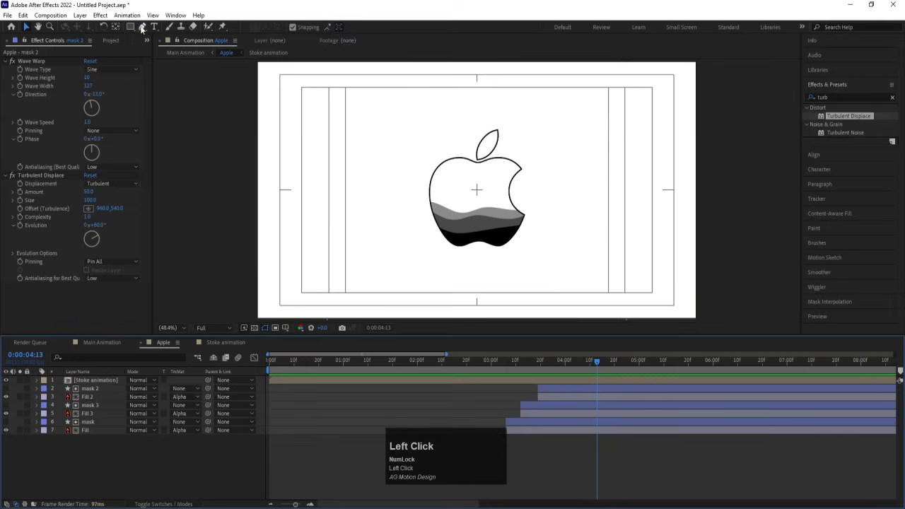
click(476, 64)
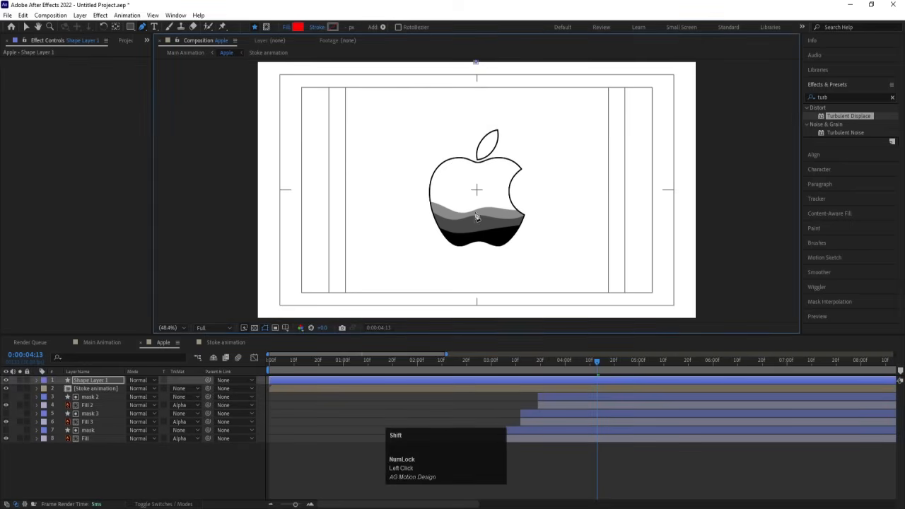
shift+click(475, 236)
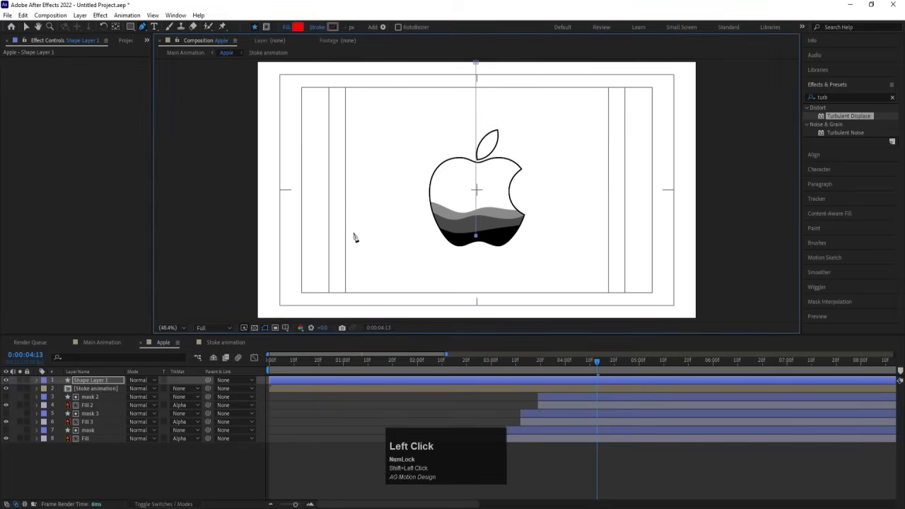
Set the line's fill to None and its stroke color to the light gray sampled from the liquid's top tone.
click(295, 26)
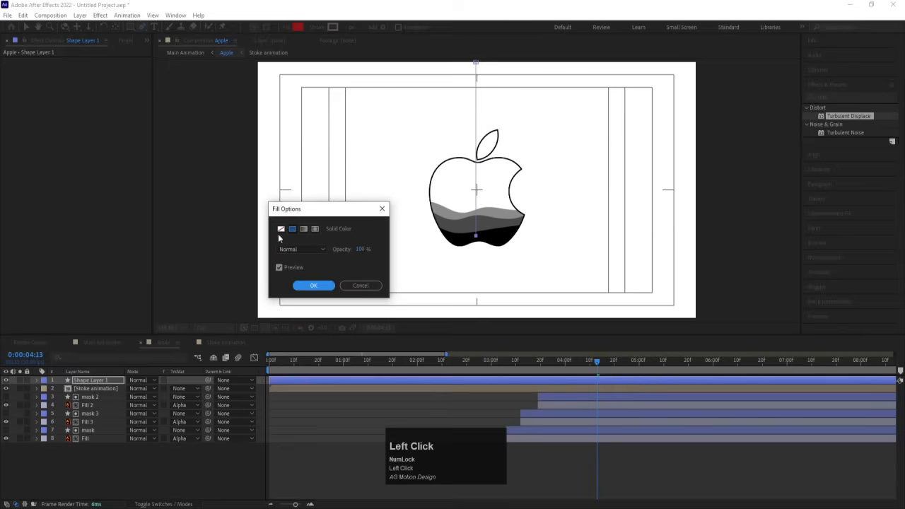
click(313, 285)
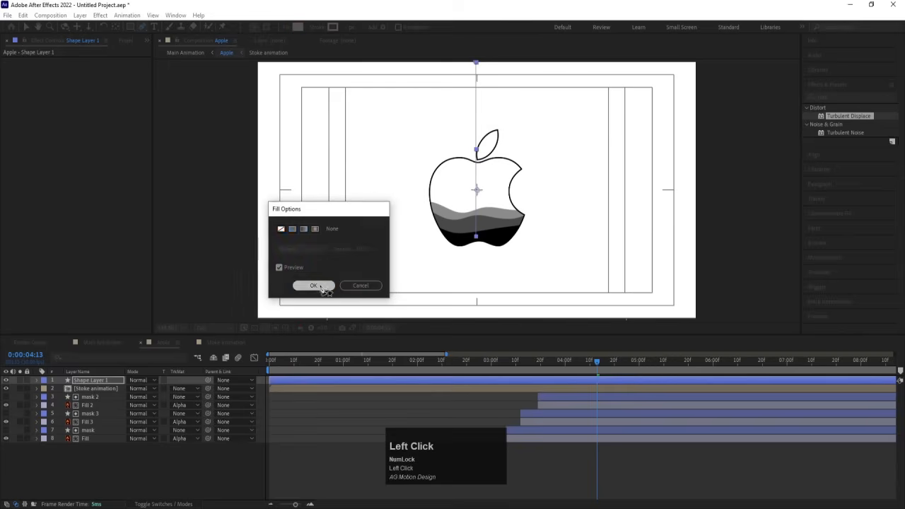
click(335, 26)
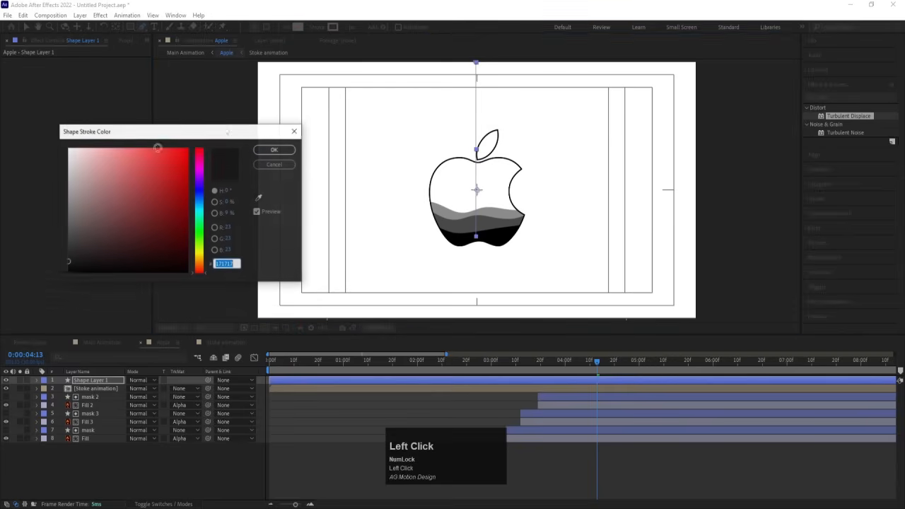
click(259, 198)
key(Return)
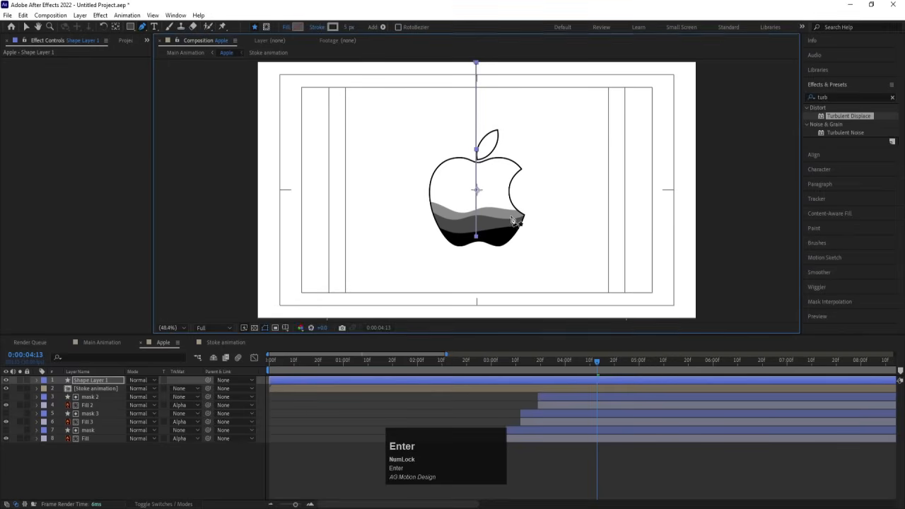
Center the line's anchor point and move Shape Layer 1 left to an X position of 905.1.
click(103, 381)
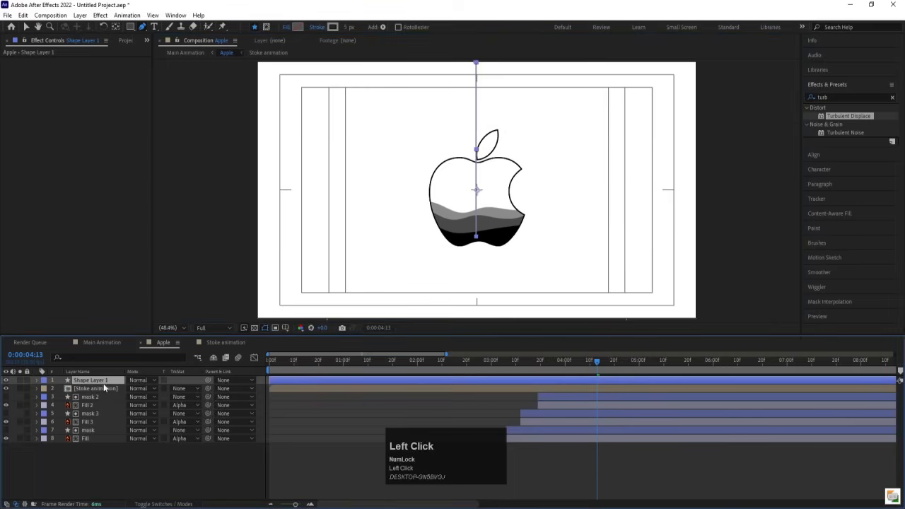
key(ctrl+alt+Home)
key(p)
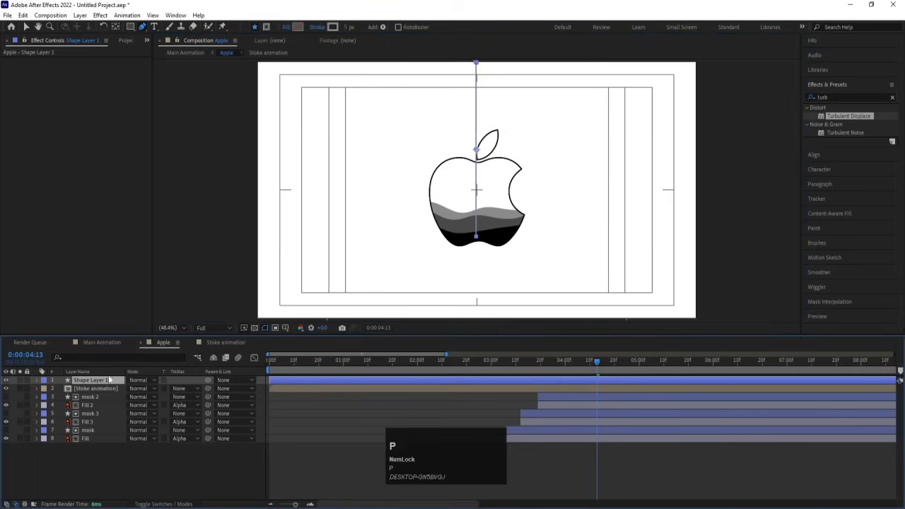
drag(131, 388, 105, 383)
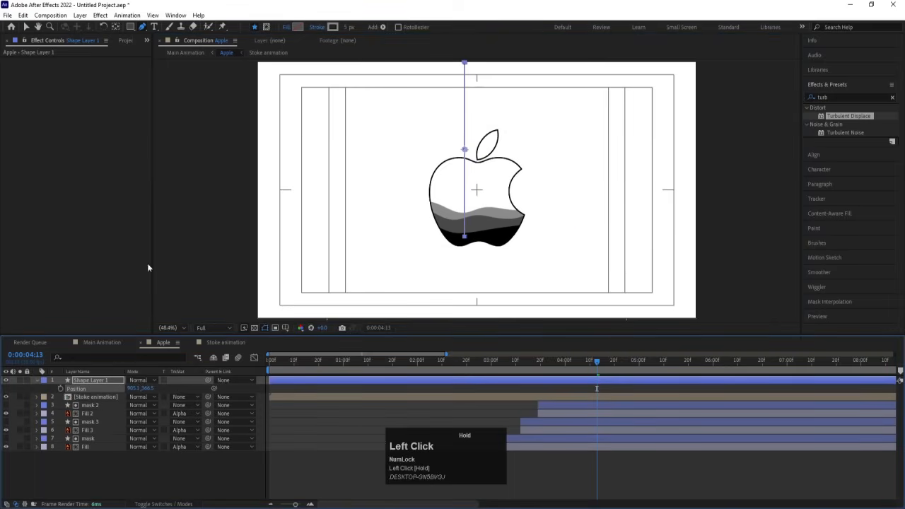
Set the stroke width of the Shape Layer 1 line to 10 px and deselect the layer.
click(347, 27)
text(15)
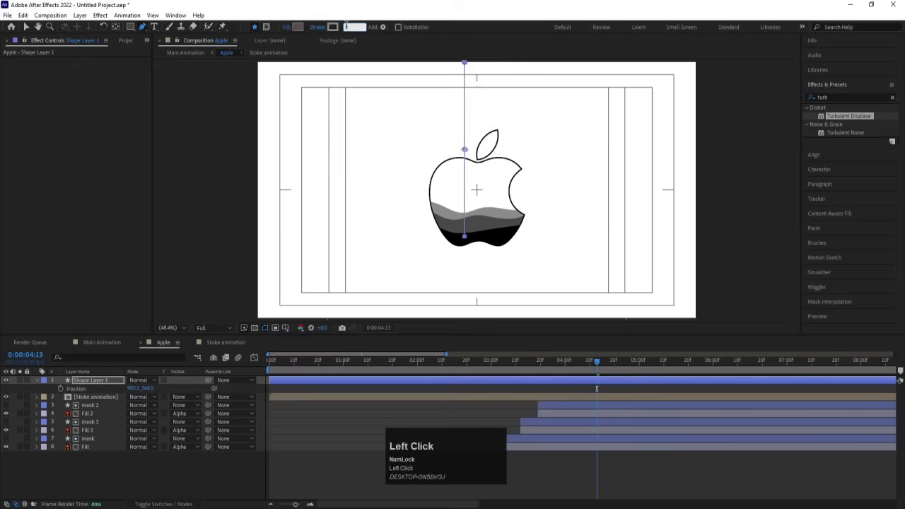
key(Return)
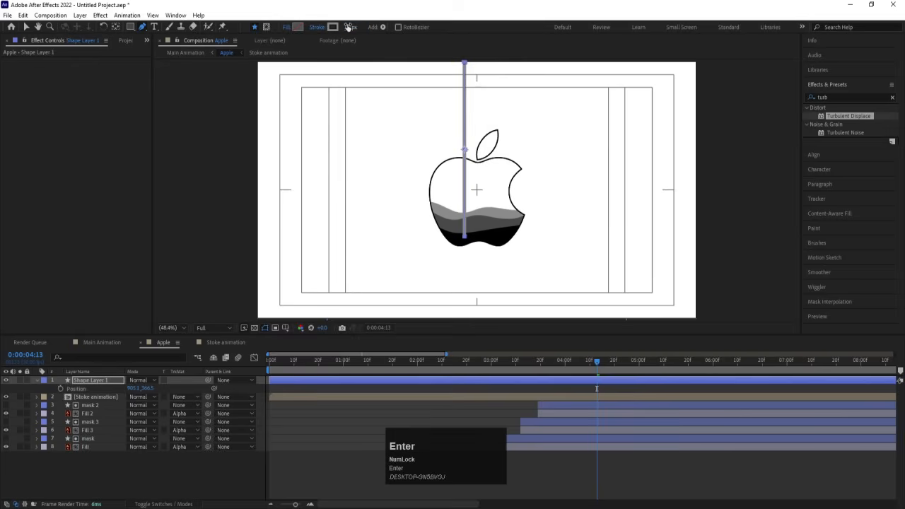
click(348, 27)
key(Return)
click(71, 465)
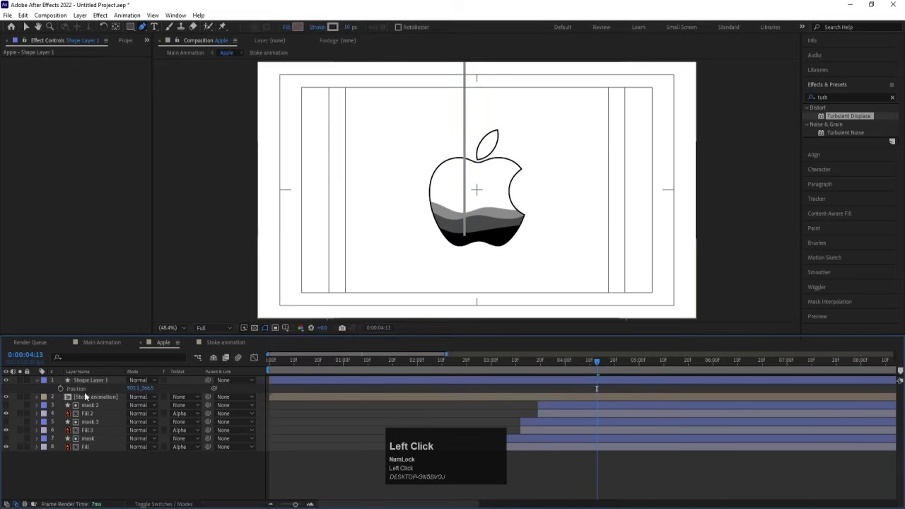
Duplicate Shape Layer 1 and move the copy right to an X position of 931.1.
click(81, 380)
key(ctrl+d)
key(p)
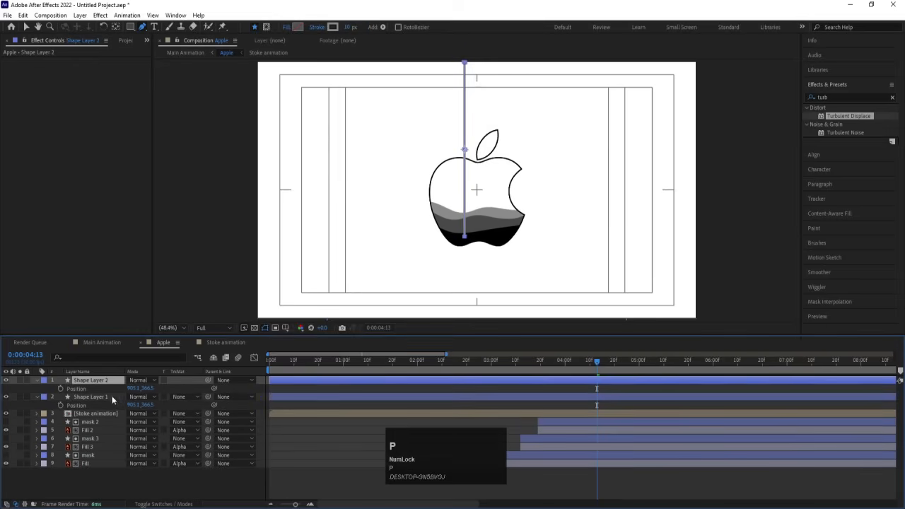
drag(132, 388, 145, 389)
Duplicate Shape Layer 2, move the copy right to an X position of 960.1, and check the spacing of the three lines.
click(106, 381)
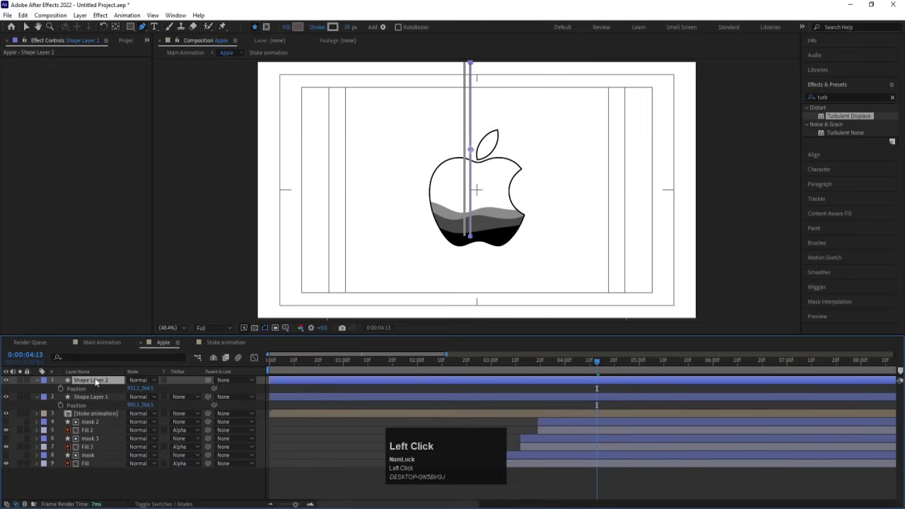
key(ctrl+d)
key(p)
drag(141, 388, 147, 387)
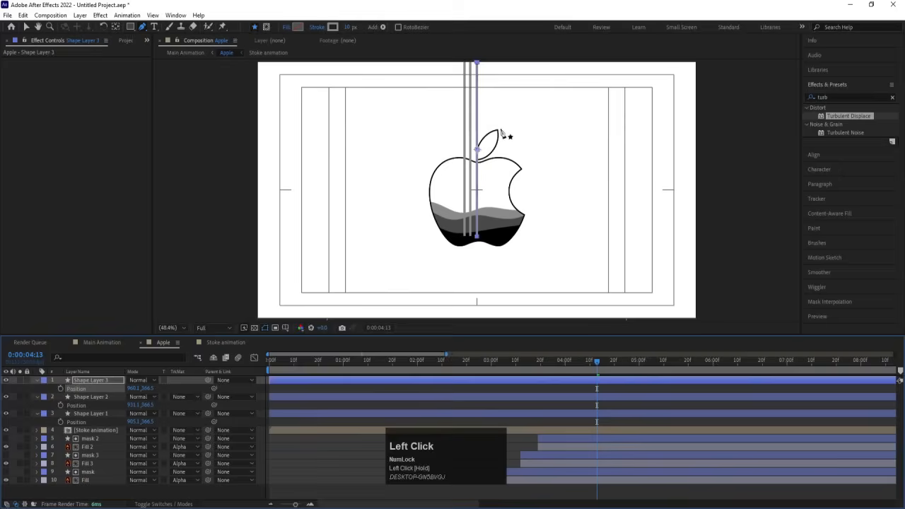
scroll(502, 133, up, 1)
scroll(498, 136, up, 2)
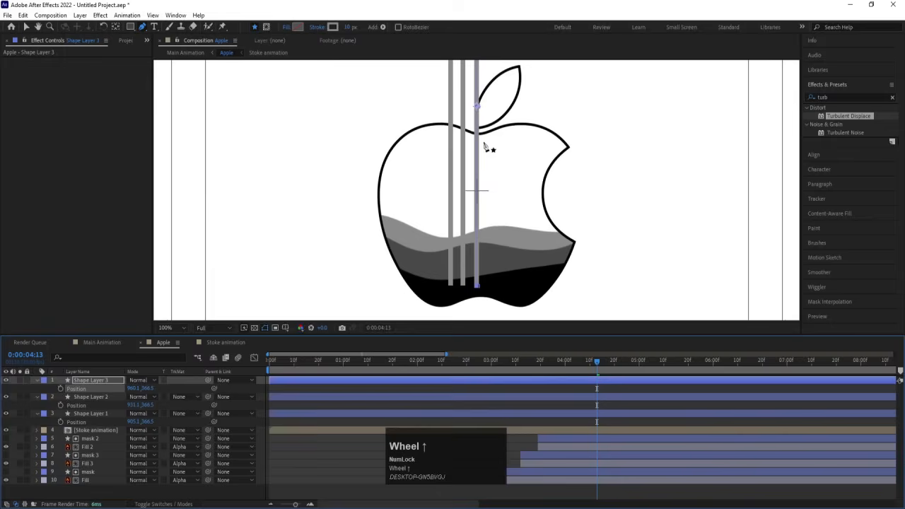
scroll(485, 145, down, 2)
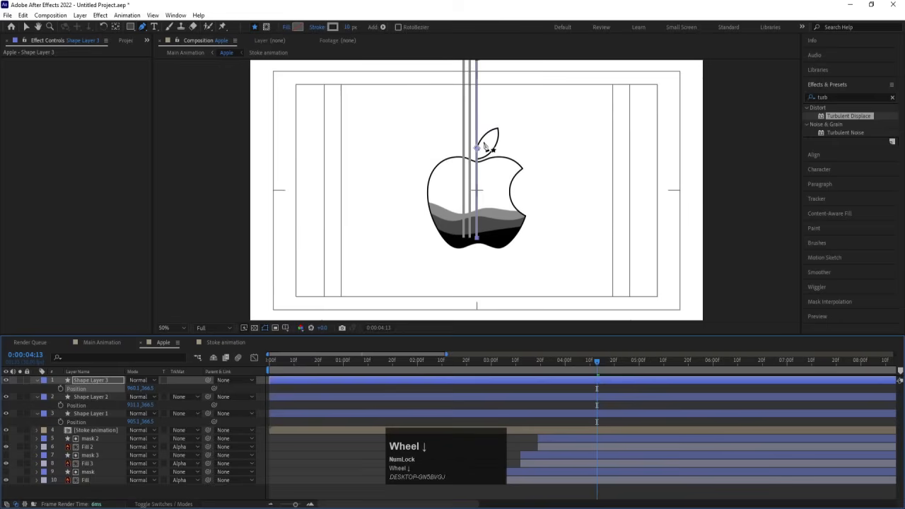
Change the stroke of Shape Layer 2, the middle line, to the dark gray sampled from the liquid's middle tone.
click(93, 397)
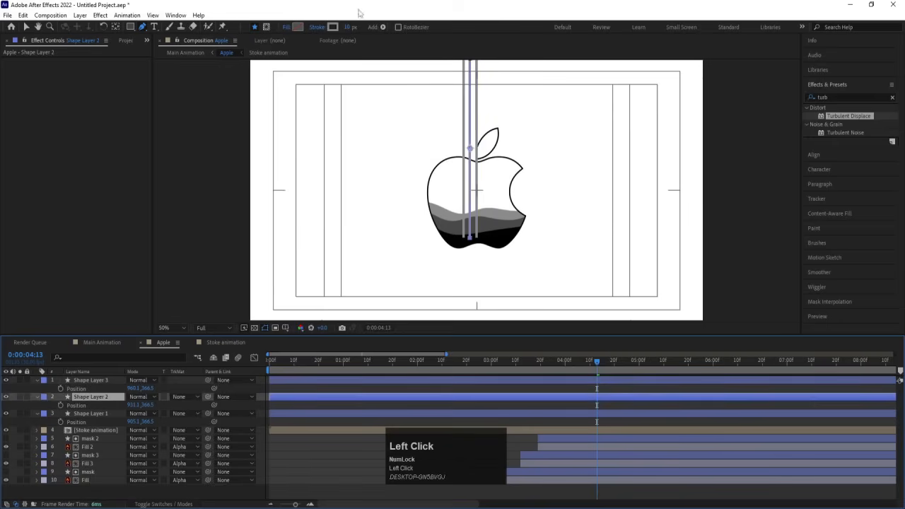
click(332, 27)
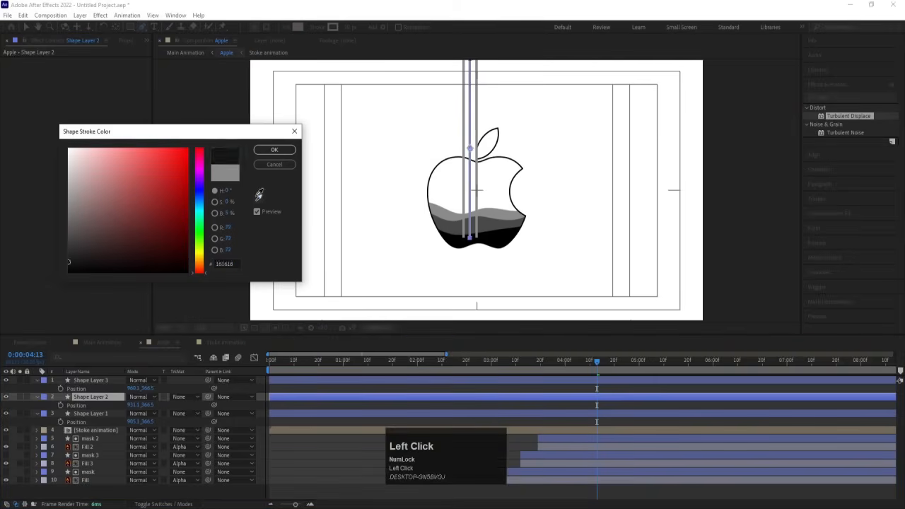
click(258, 195)
click(463, 227)
click(273, 151)
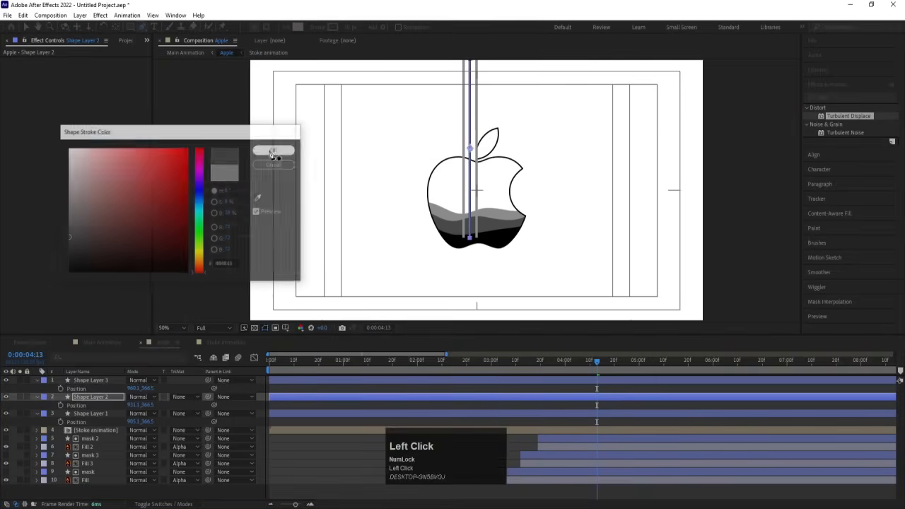
Change the Shape Layer 3 line's stroke to black (000000), sampled from the bottom of the liquid fill.
click(94, 379)
click(333, 27)
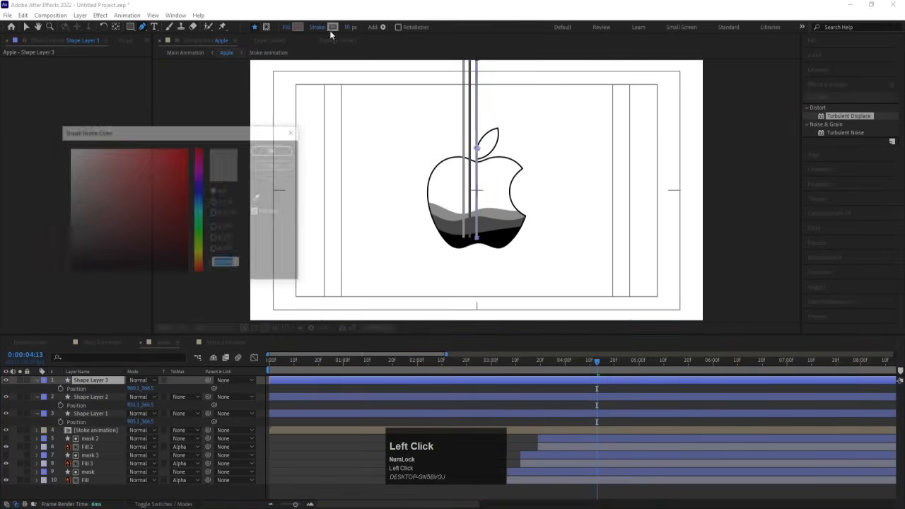
click(258, 197)
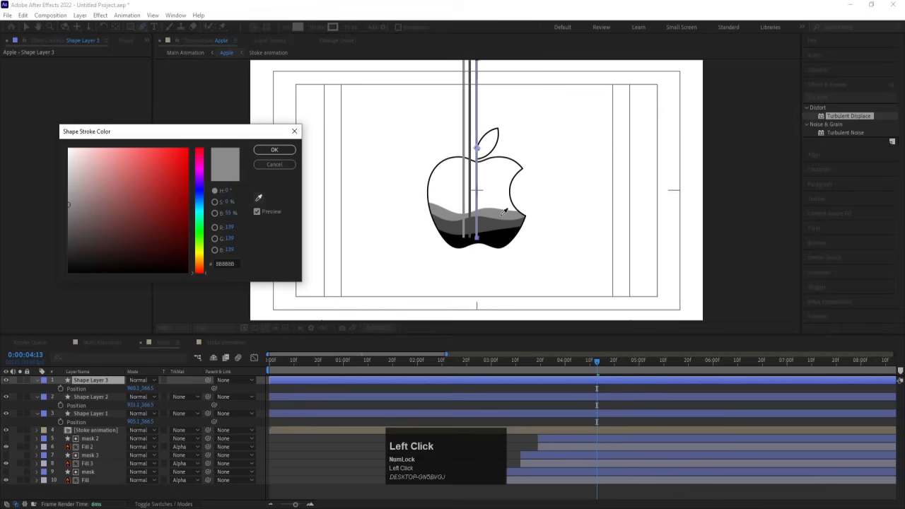
click(493, 241)
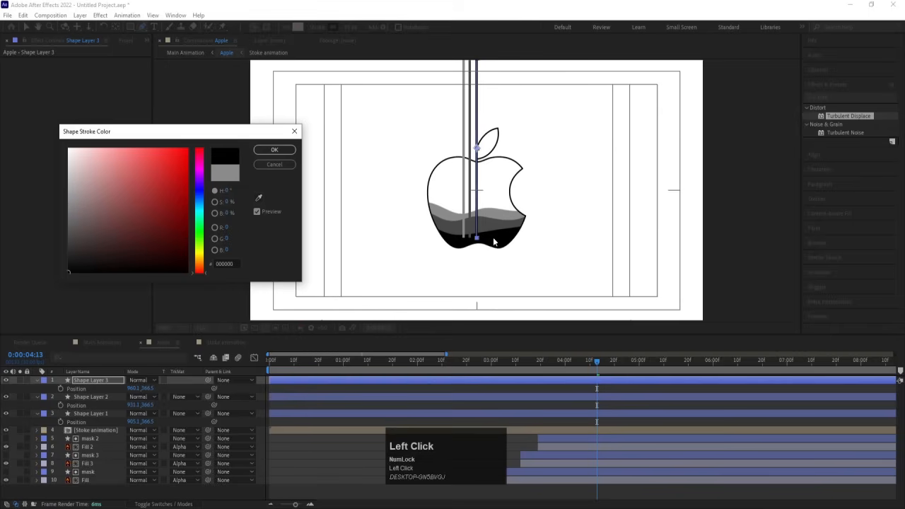
click(280, 148)
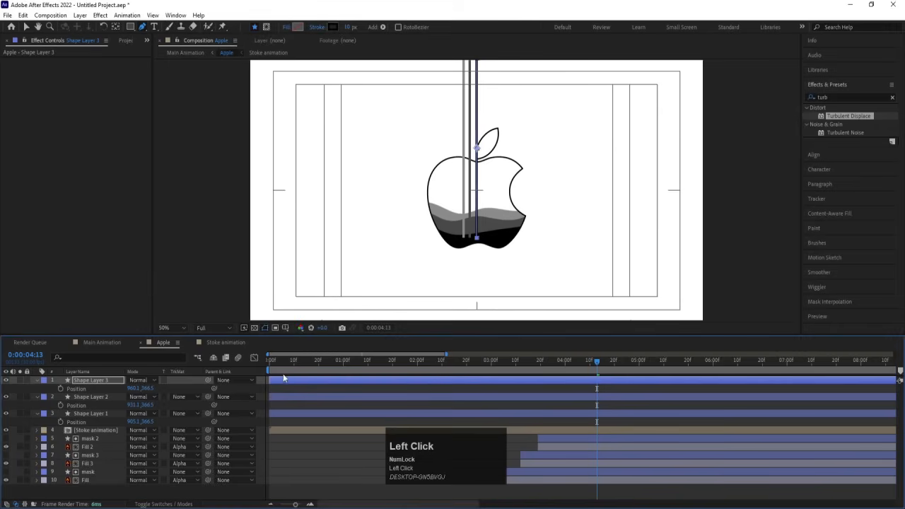
Add Trim Paths to Shape Layer 1 with the playhead at 0 seconds and expand its properties.
drag(286, 366, 176, 386)
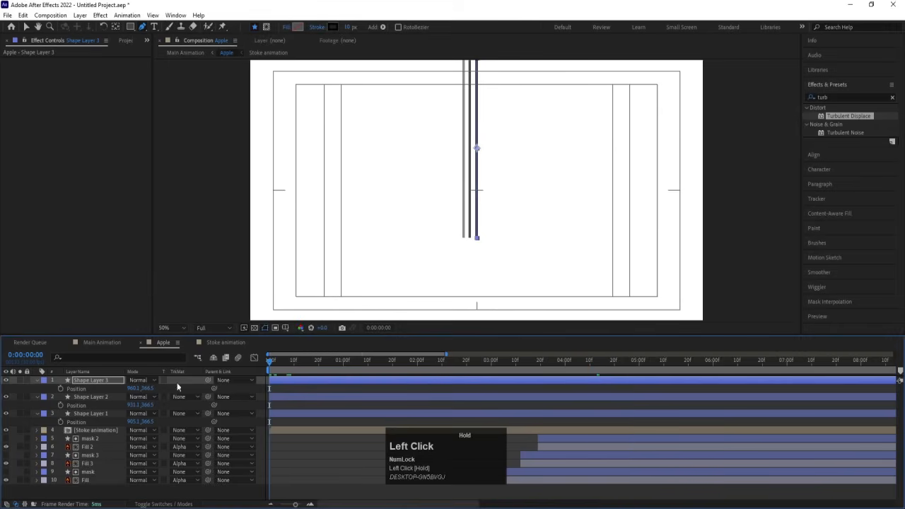
click(91, 412)
click(36, 412)
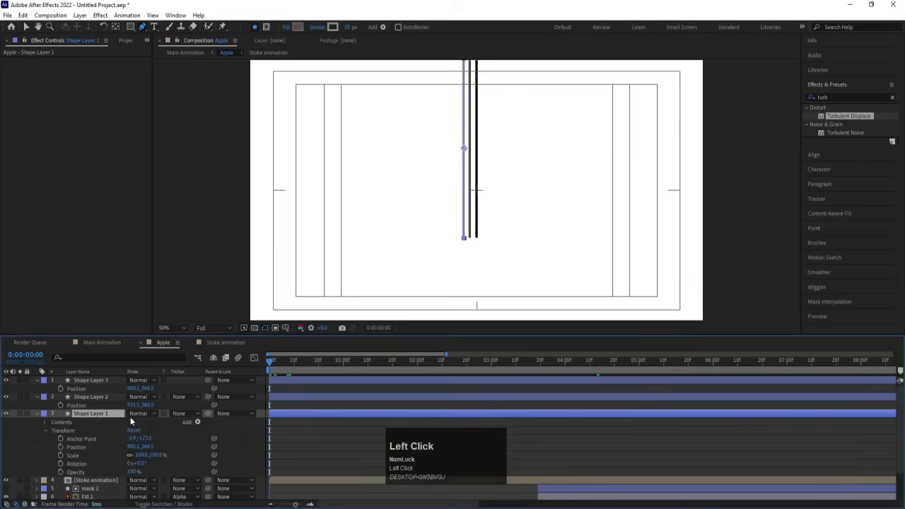
click(191, 422)
click(233, 369)
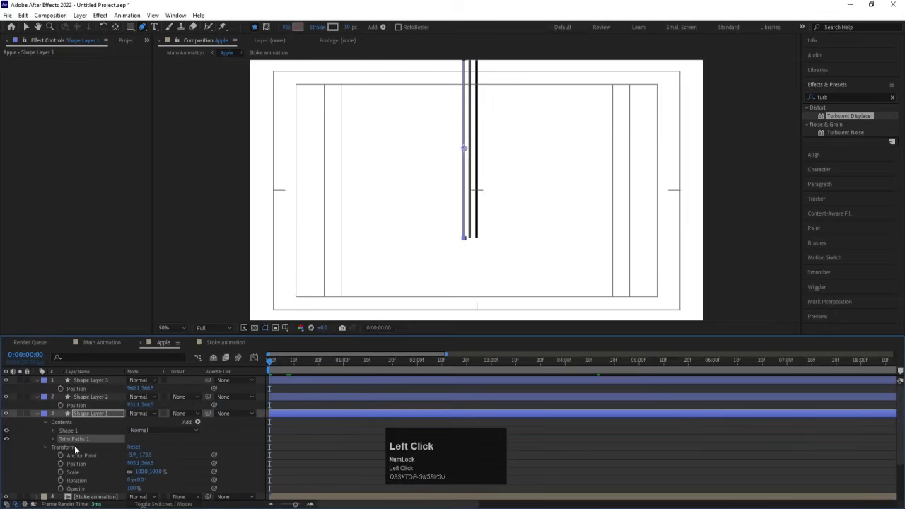
click(53, 438)
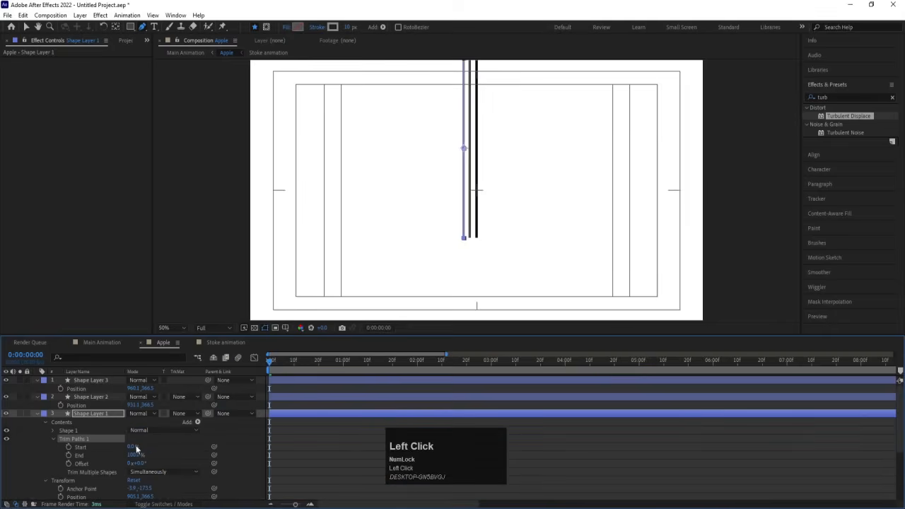
Keyframe Shape Layer 1's Trim Paths End from 0% at 0 seconds to 100% at 29 frames, and move the playhead to about 2 seconds.
drag(133, 456, 75, 454)
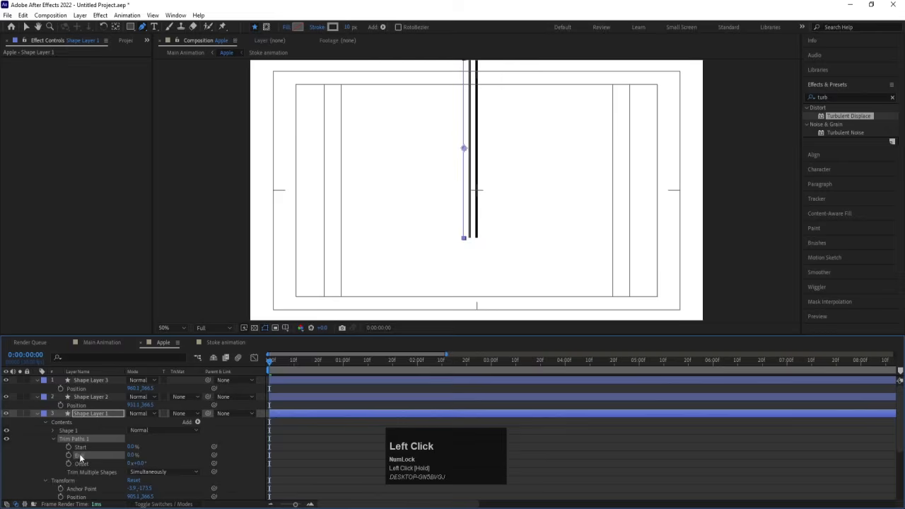
click(69, 453)
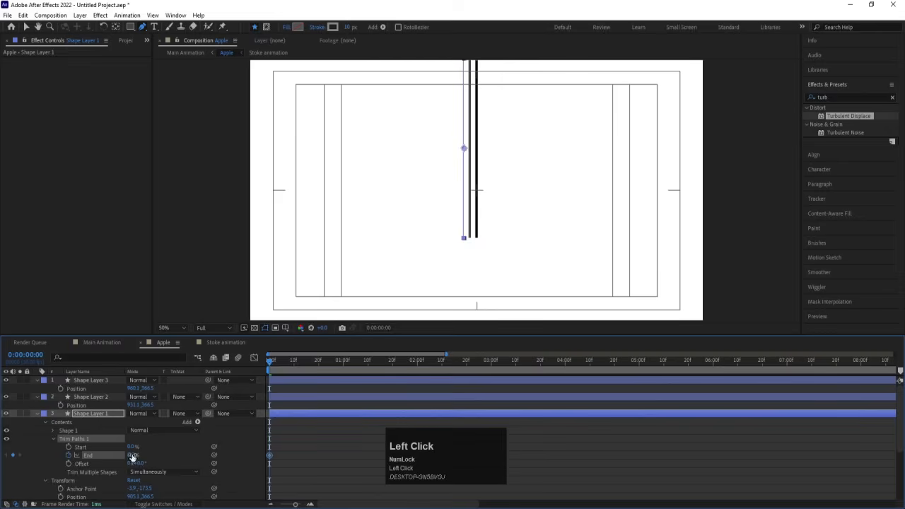
click(341, 363)
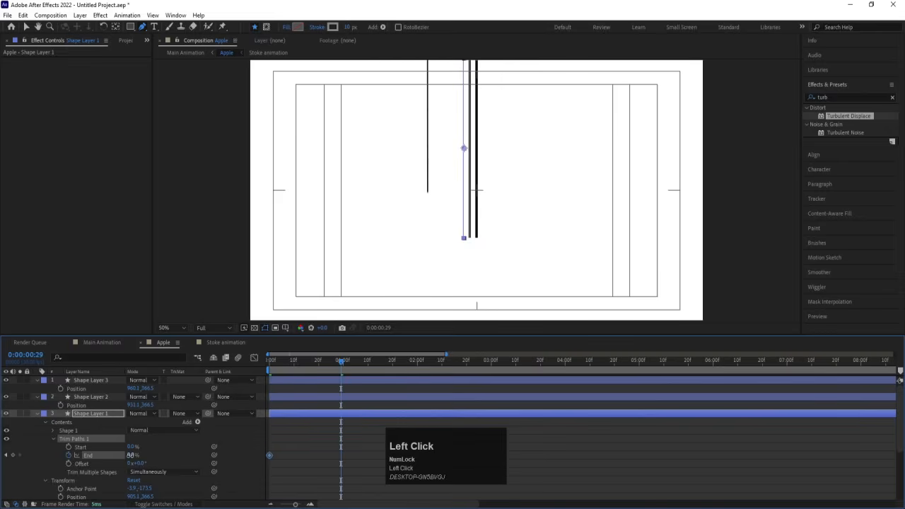
drag(130, 455, 285, 453)
click(417, 364)
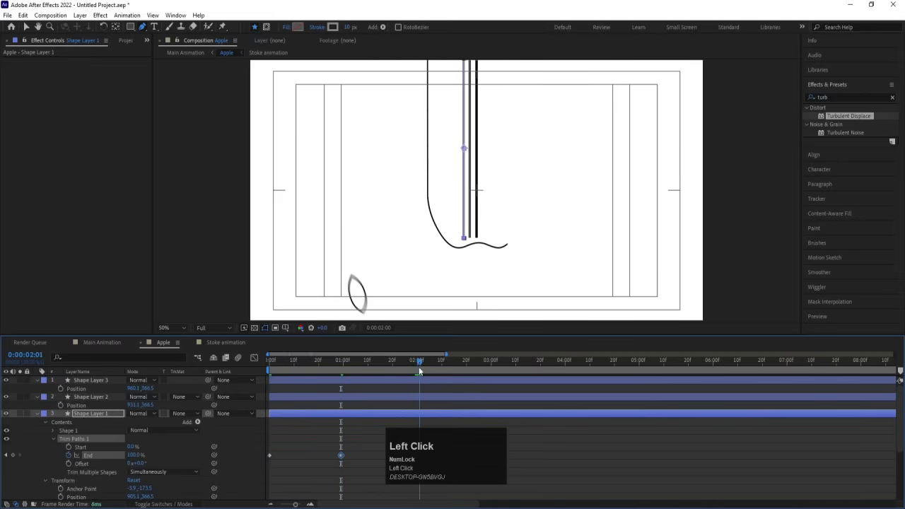
Keyframe Shape Layer 1's Trim Paths Start from 0% at 2 seconds to 100% at about 3 seconds, and preview it.
click(68, 446)
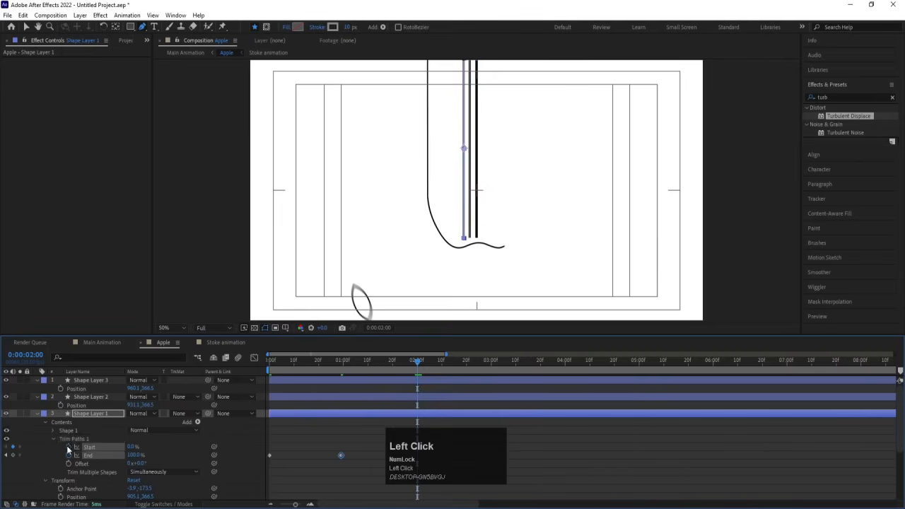
click(490, 361)
drag(133, 447, 335, 428)
key(space)
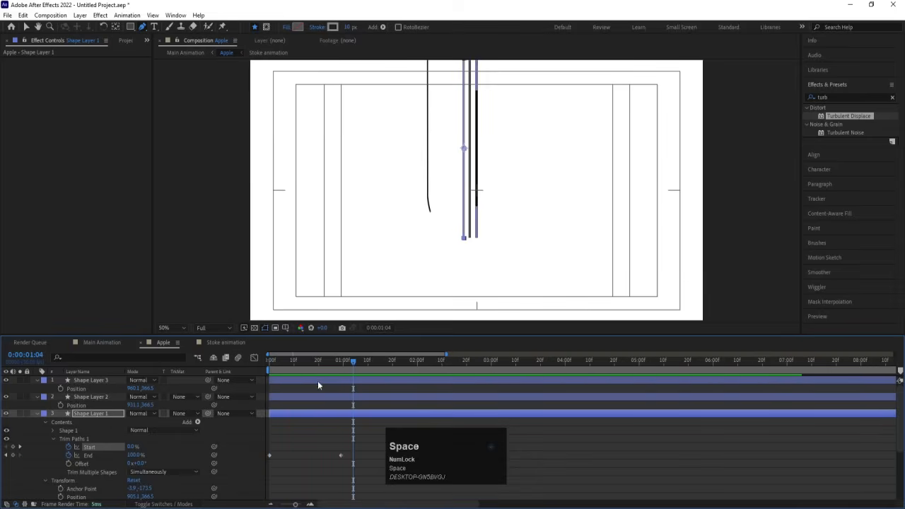
Move Shape Layer 1's 100% Trim Paths End keyframe earlier to frame 10.
click(294, 360)
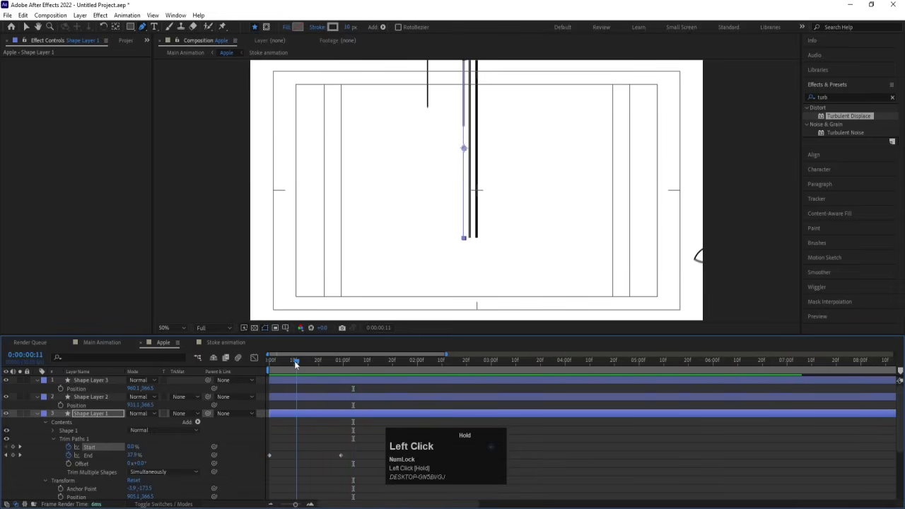
click(342, 454)
drag(342, 454, 294, 455)
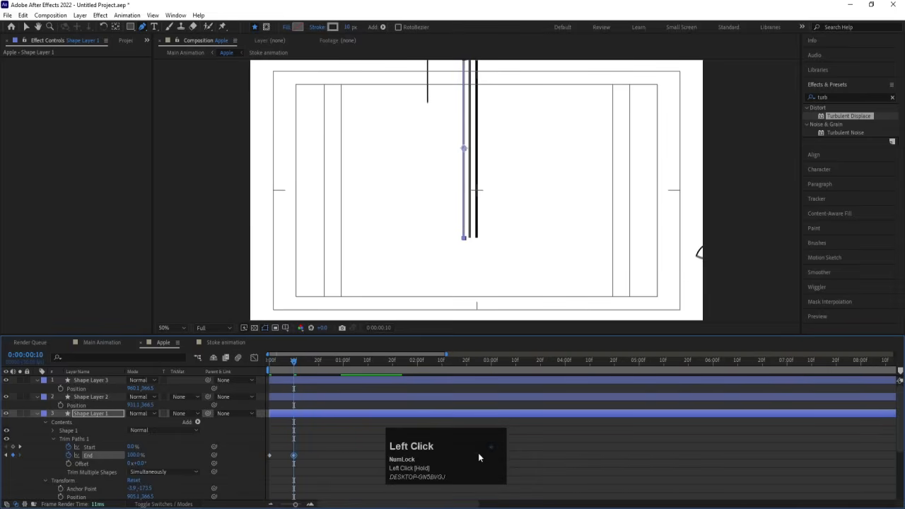
Move Shape Layer 1's Trim Paths Start keyframes earlier, to about 22 frames and about 1 second, and preview the timing.
click(415, 449)
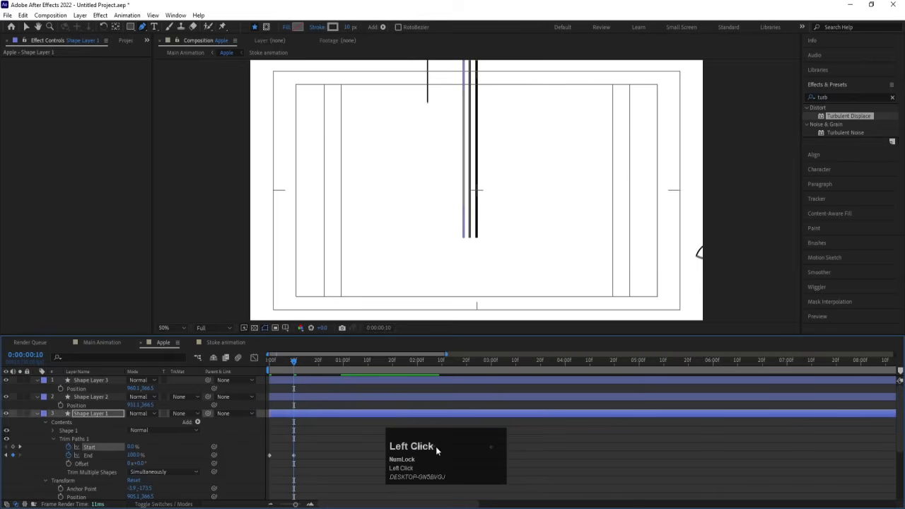
drag(461, 449, 398, 451)
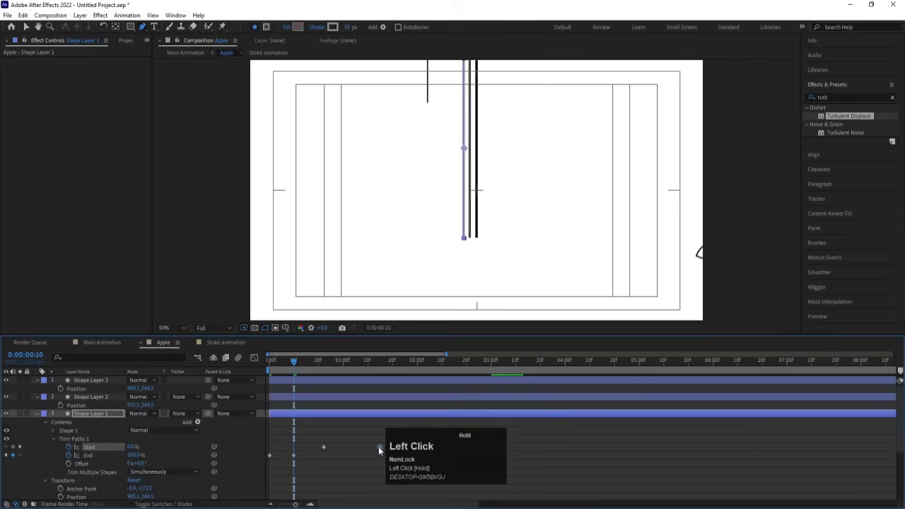
key(space)
key(space)
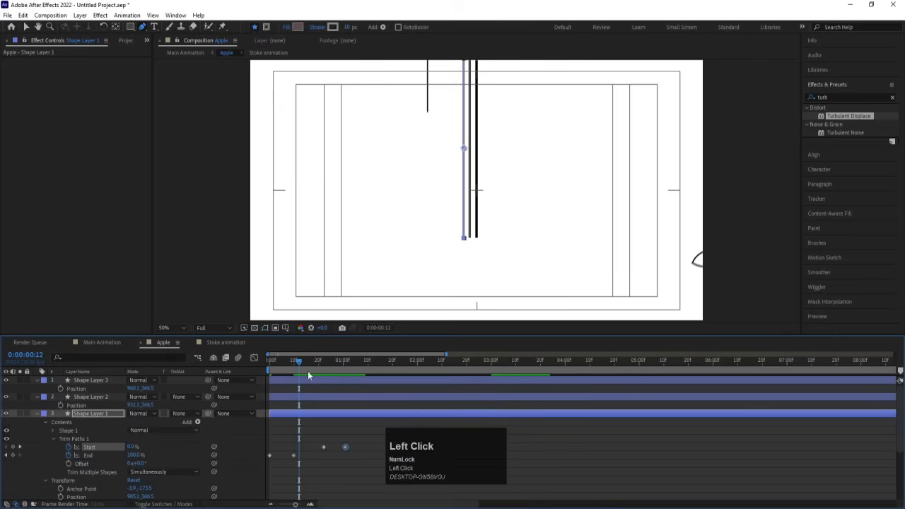
Save the project, apply Easy Ease to all of Shape Layer 1's Trim Paths Start and End keyframes, and preview the motion.
key(ctrl+s)
click(311, 458)
drag(361, 480, 239, 433)
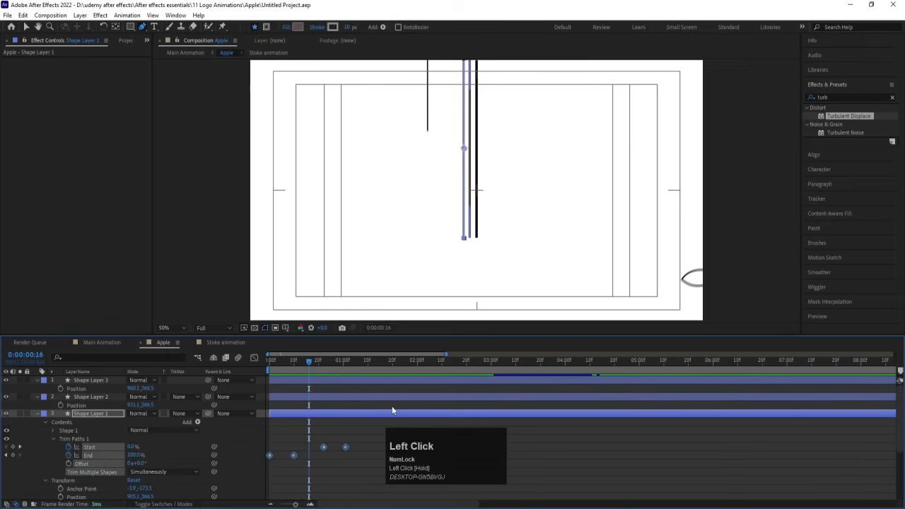
key(F9)
key(space)
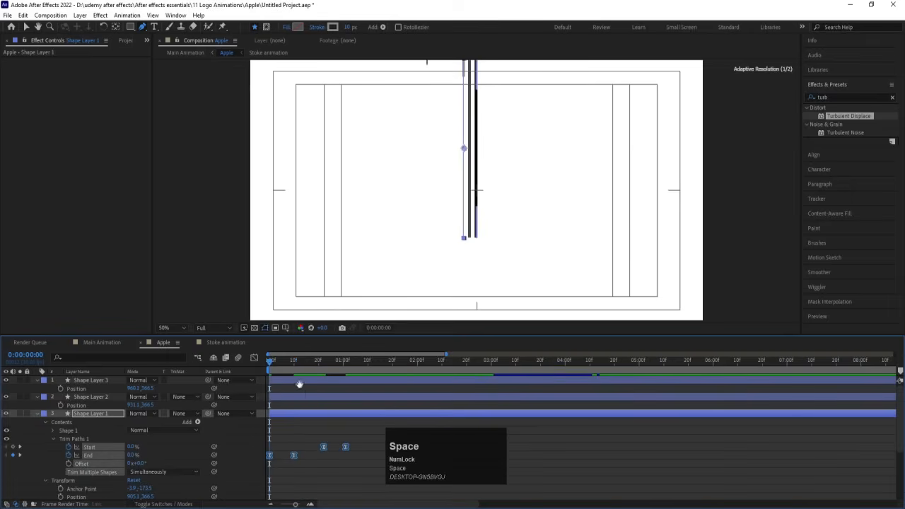
click(317, 401)
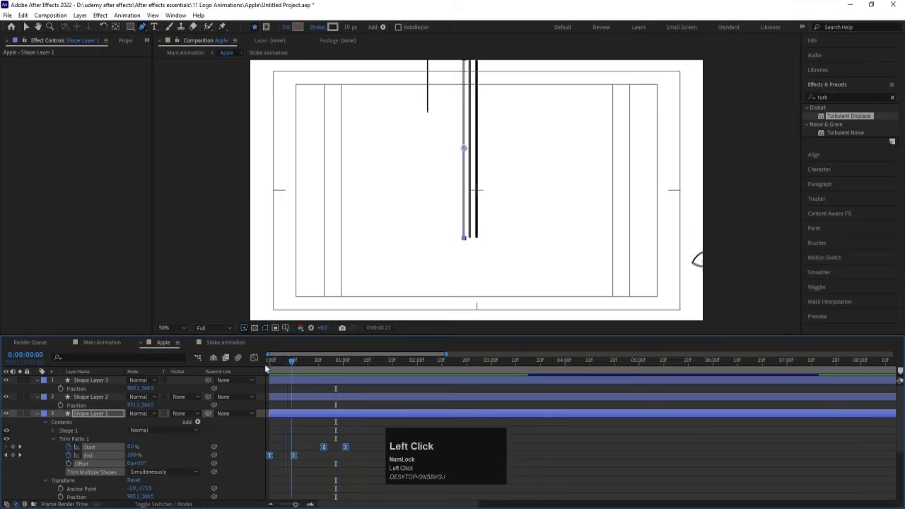
key(space)
key(space)
drag(300, 361, 214, 364)
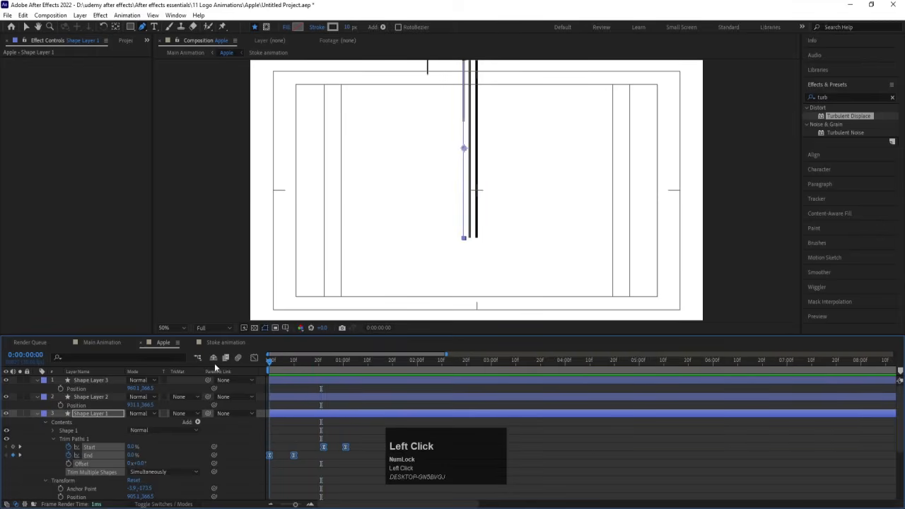
Copy the animated Trim Paths from Shape Layer 1 to Shape Layer 2 and Shape Layer 3 at 0 seconds, and preview the lines.
click(76, 439)
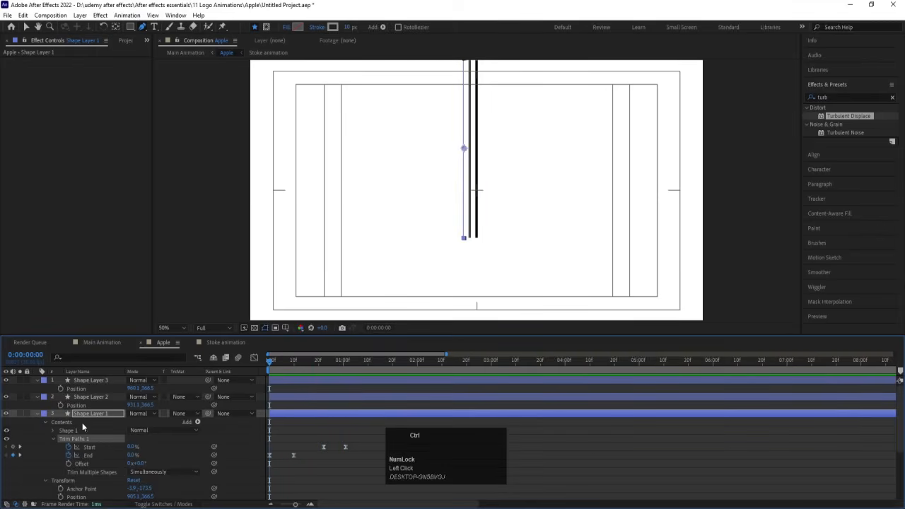
click(78, 394)
shift+click(77, 381)
key(ctrl+v)
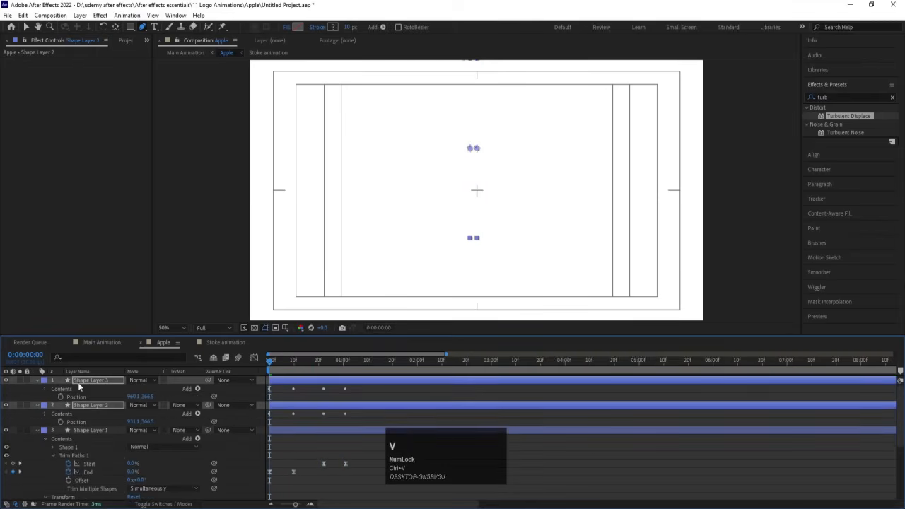
key(space)
click(305, 396)
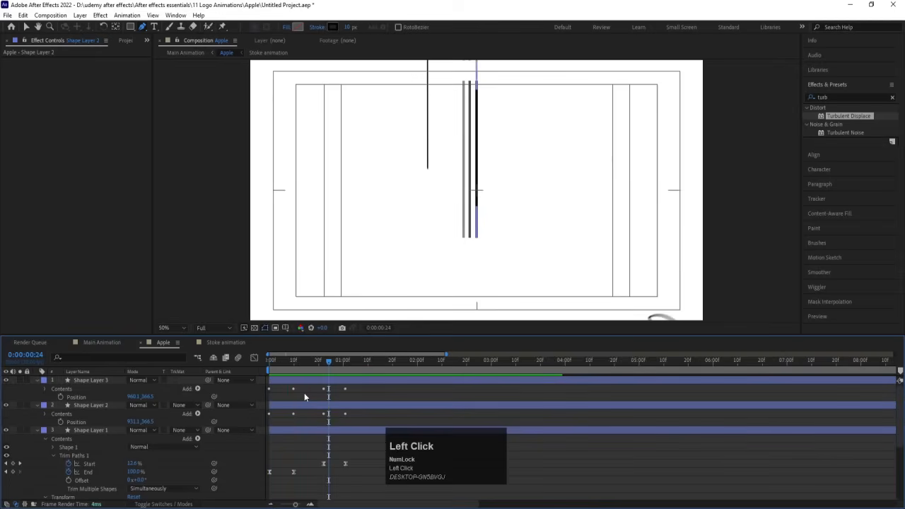
Collapse the layer properties and shift Shape Layer 1 to start at 3:19, in line with the mask 2 and Fill 2 layers.
key(u)
key(u)
key(minus)
key(minus)
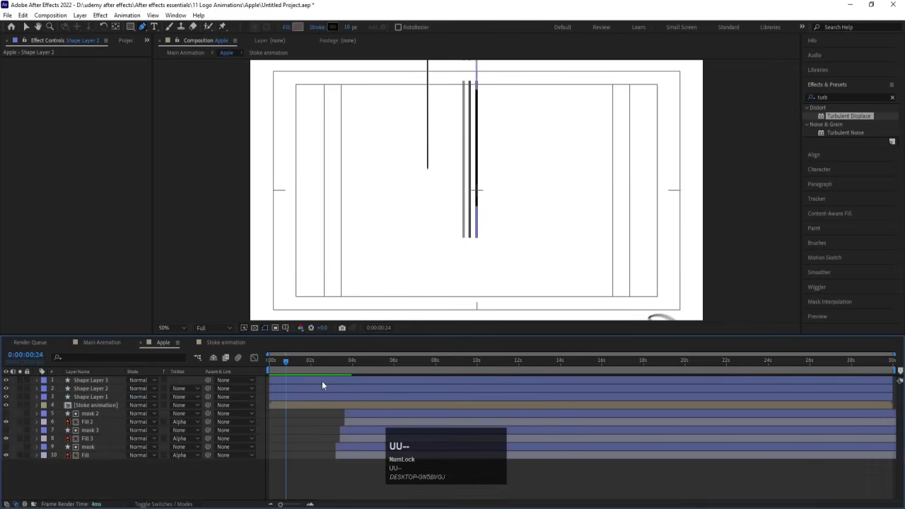
key(space)
click(337, 368)
drag(337, 369, 345, 368)
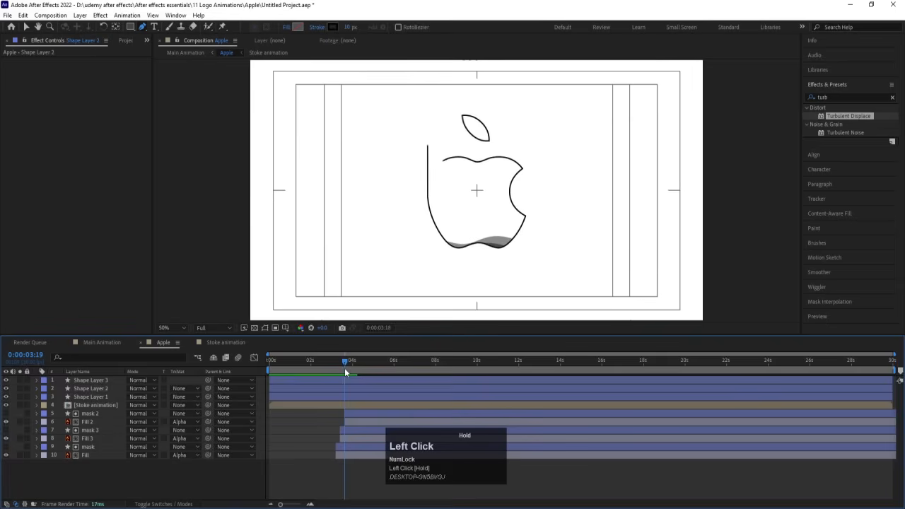
click(337, 396)
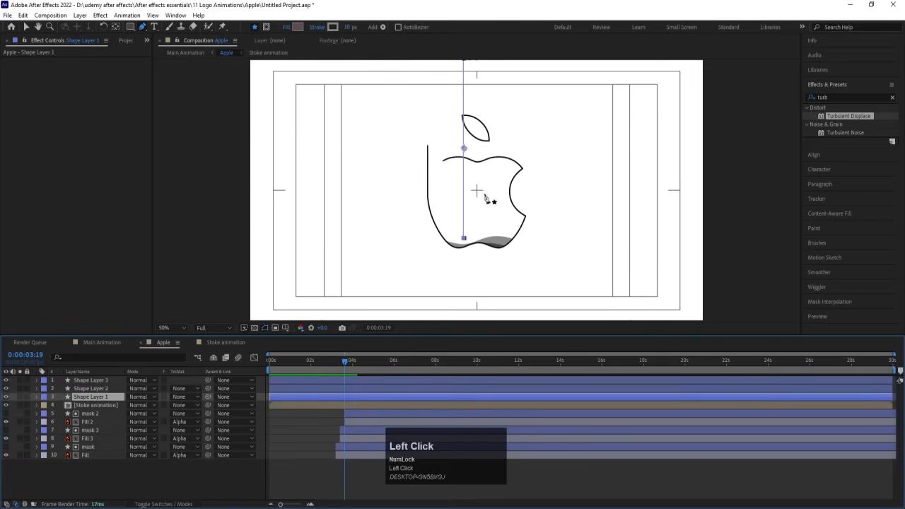
Preview the pour and extend the lower end of Shape Layer 1's line straight down to the apple's bottom outline.
key(space)
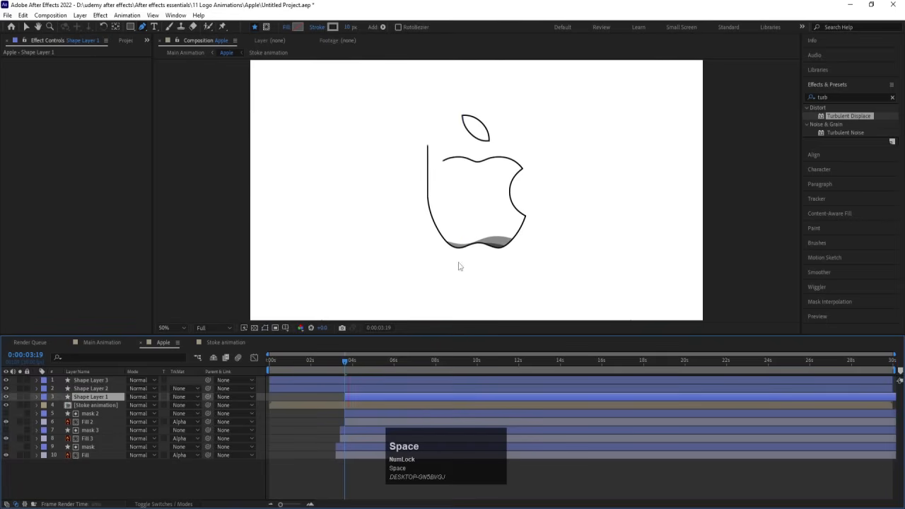
key(space)
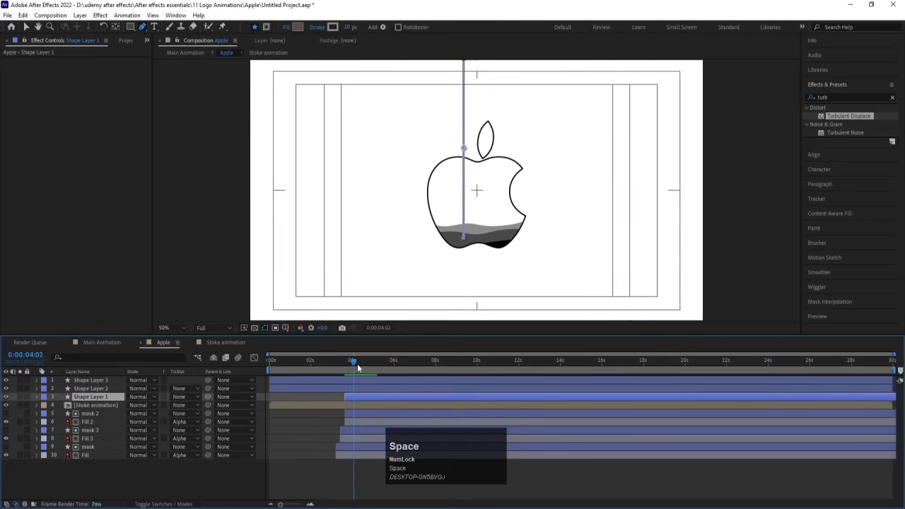
scroll(464, 237, up, 4)
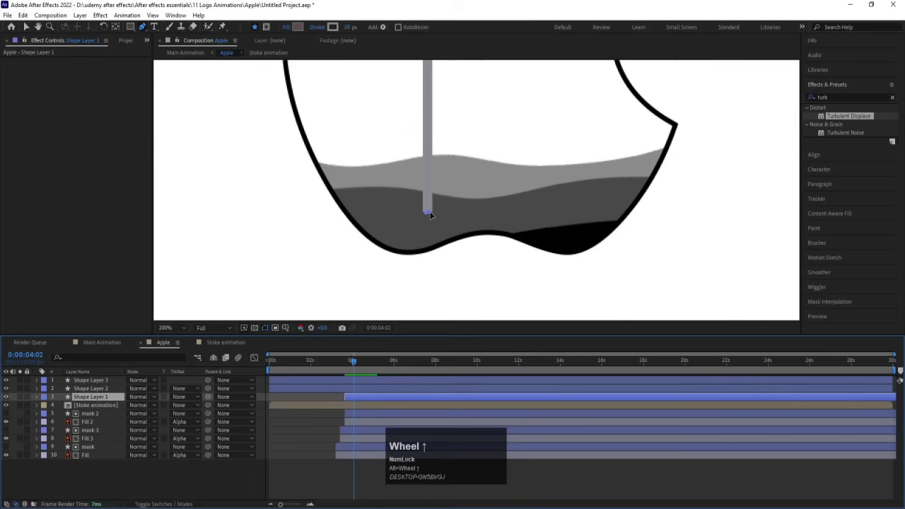
drag(431, 215, 428, 241)
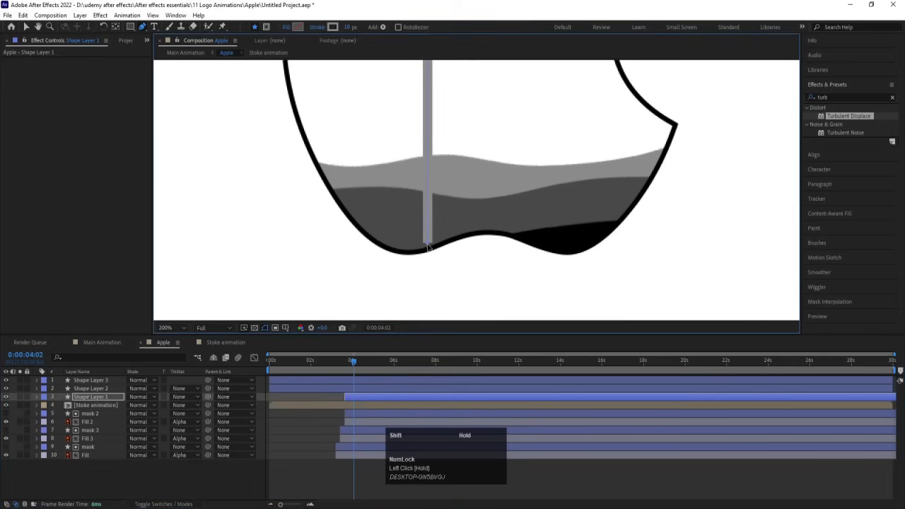
Reveal Shape Layer 1's keyframes and shift the layer earlier so its End animation finishes at 3:16.
drag(349, 389, 351, 369)
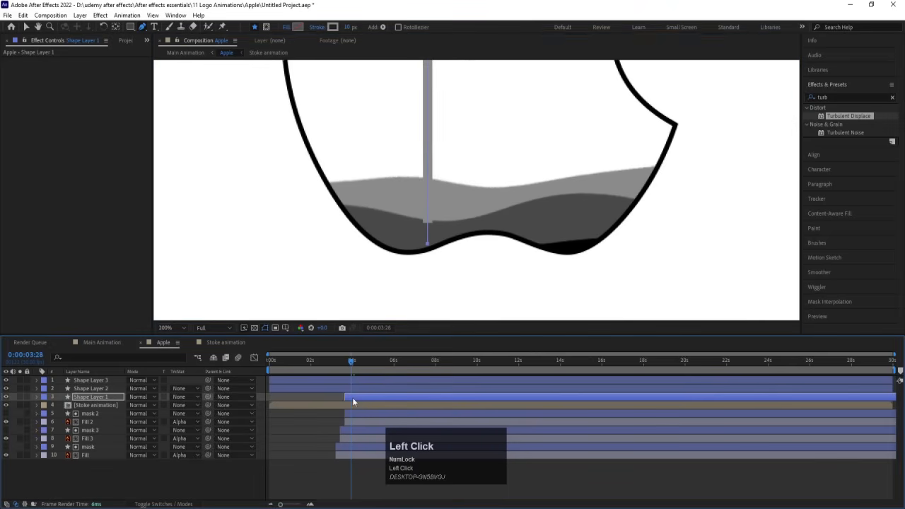
key(u)
key(equal)
key(equal)
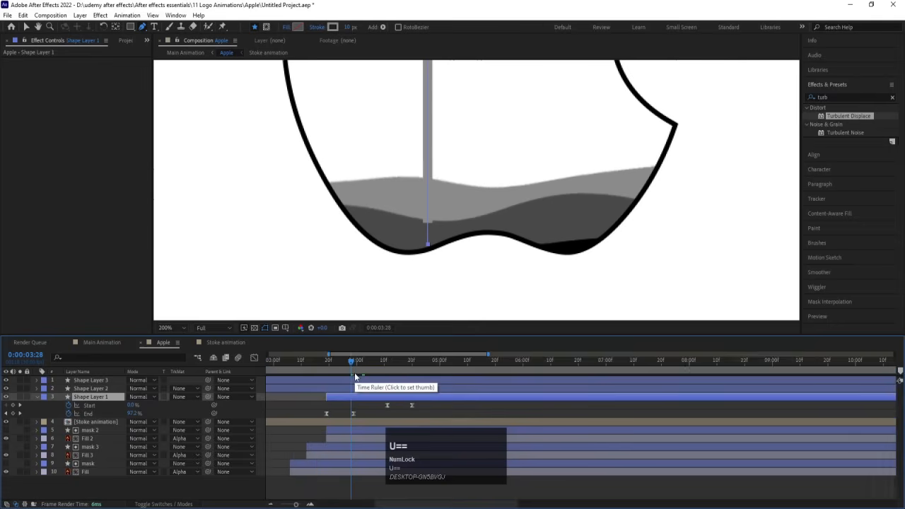
drag(341, 367, 317, 367)
drag(348, 394, 312, 386)
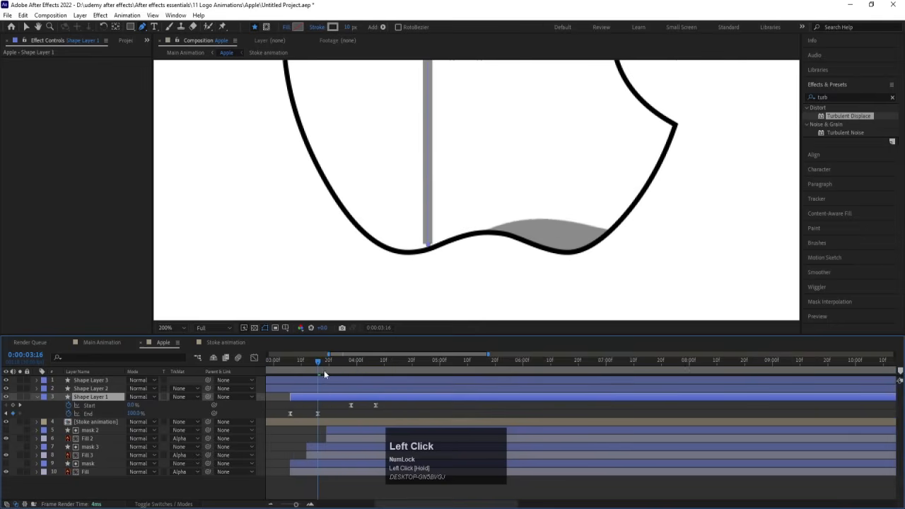
Preview the pour, shift Shape Layer 1 further back so its End animation finishes at 3:11, and play it again.
click(287, 362)
key(space)
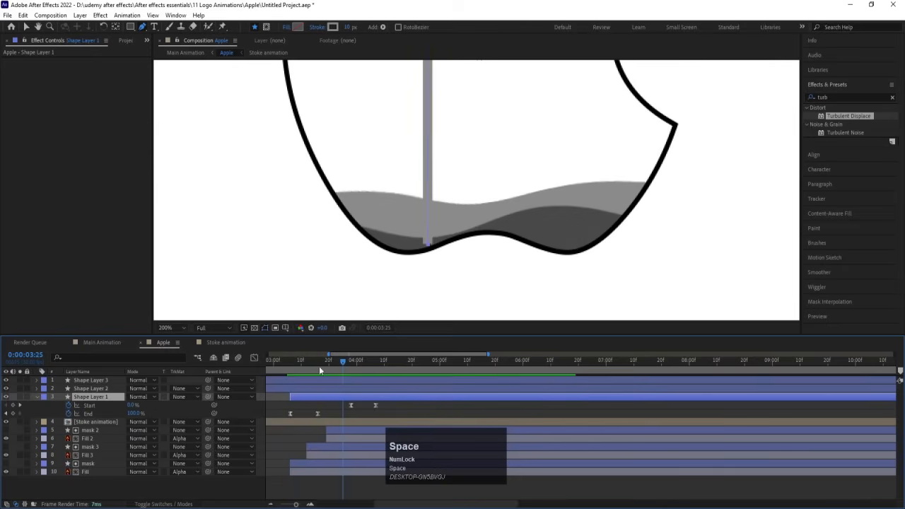
click(305, 359)
drag(325, 397, 312, 392)
scroll(462, 255, down, 4)
key(space)
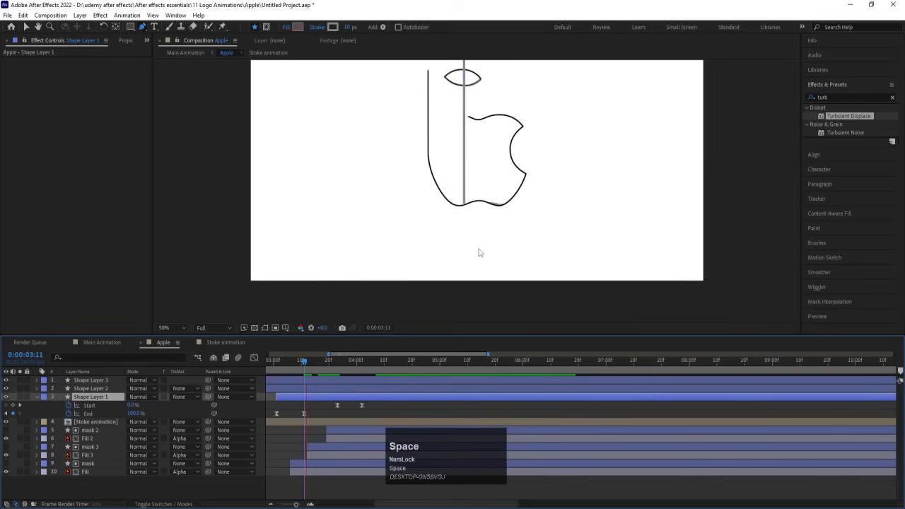
Move Shape Layer 1's two Start keyframes later so the pouring line finishes trimming away at 6:11, once the apple is full.
click(337, 405)
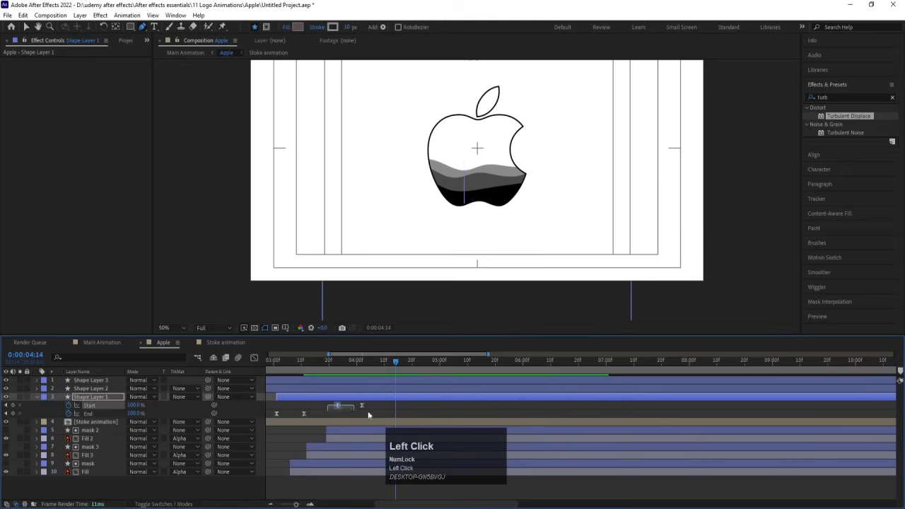
drag(340, 405, 619, 408)
key(space)
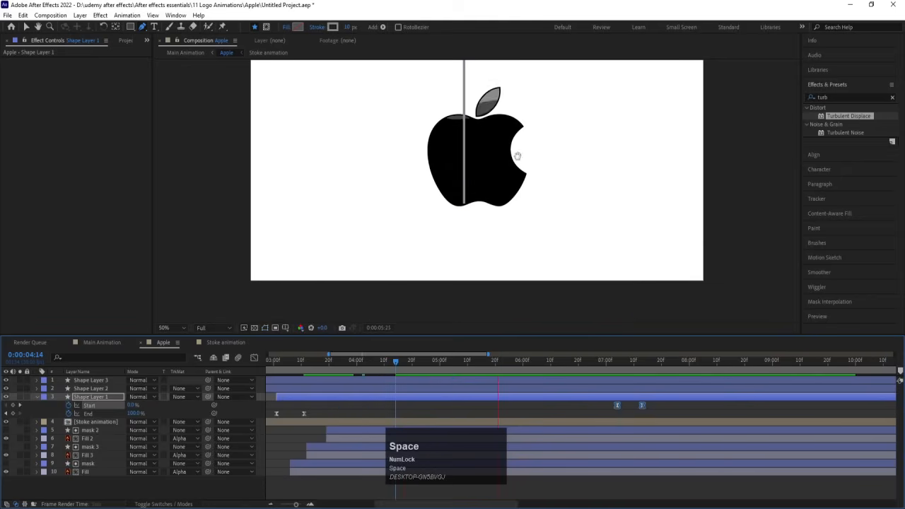
drag(556, 363, 550, 363)
drag(613, 405, 527, 403)
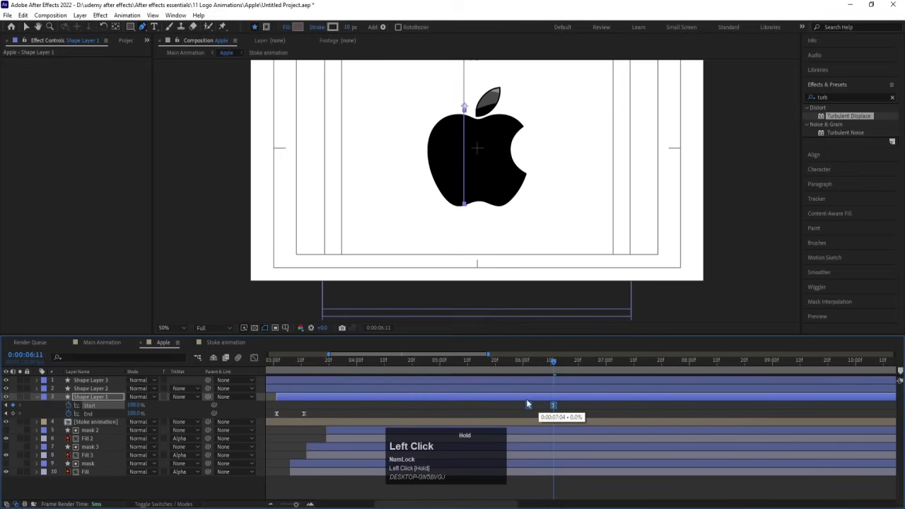
Fit the composition in the viewer and play the pour and liquid fill from about 3 seconds.
click(166, 329)
click(170, 338)
drag(515, 363, 264, 382)
key(space)
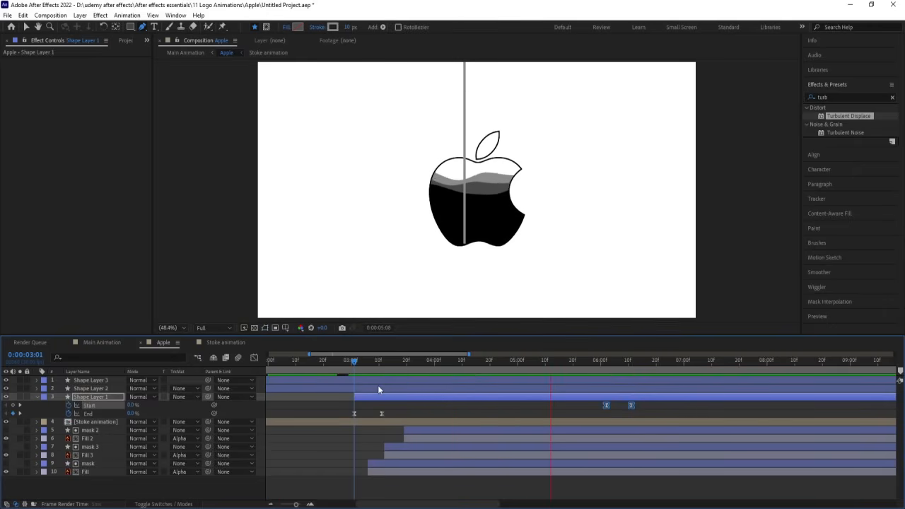
key(space)
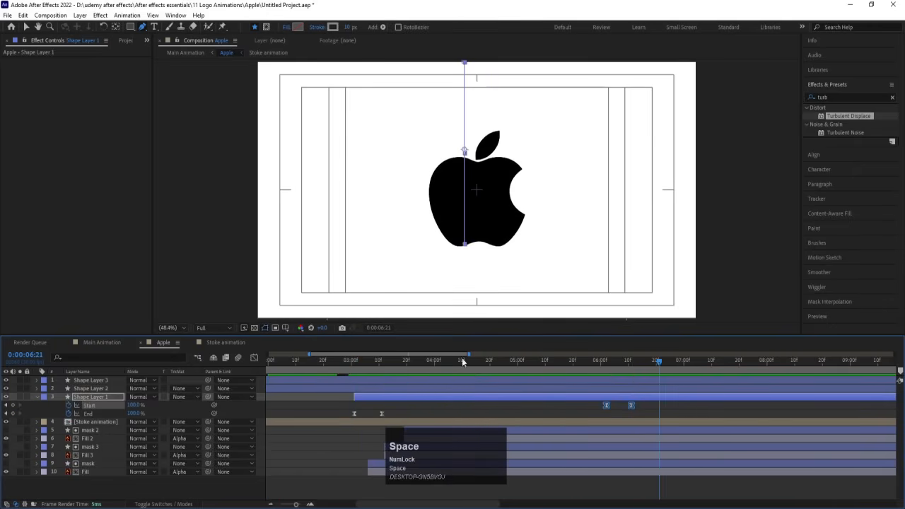
Reveal Shape Layer 2's keyframes and shift the layer to start at 3:08, slightly after Shape Layer 1.
drag(462, 360, 378, 363)
click(102, 389)
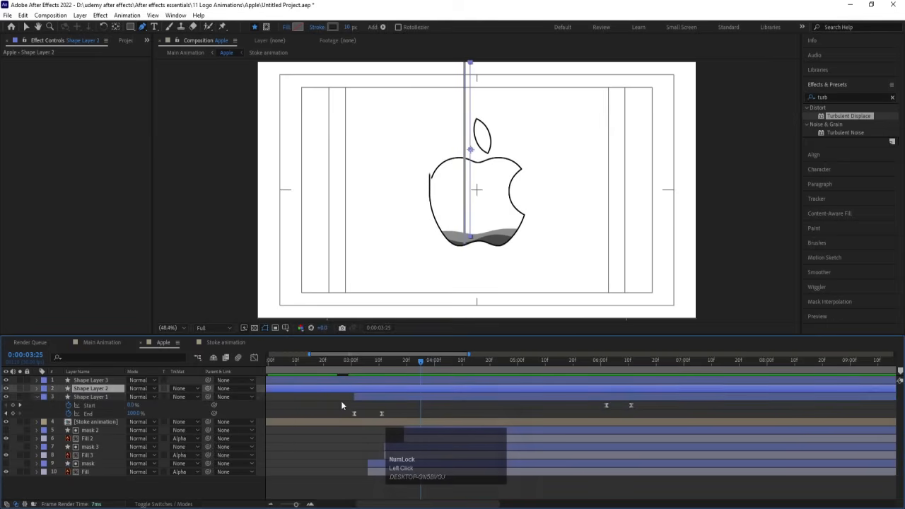
key(u)
mouse_move(365, 364)
mouse_down()
mouse_move(376, 369)
mouse_move(370, 378)
mouse_up()
key(bracketleft)
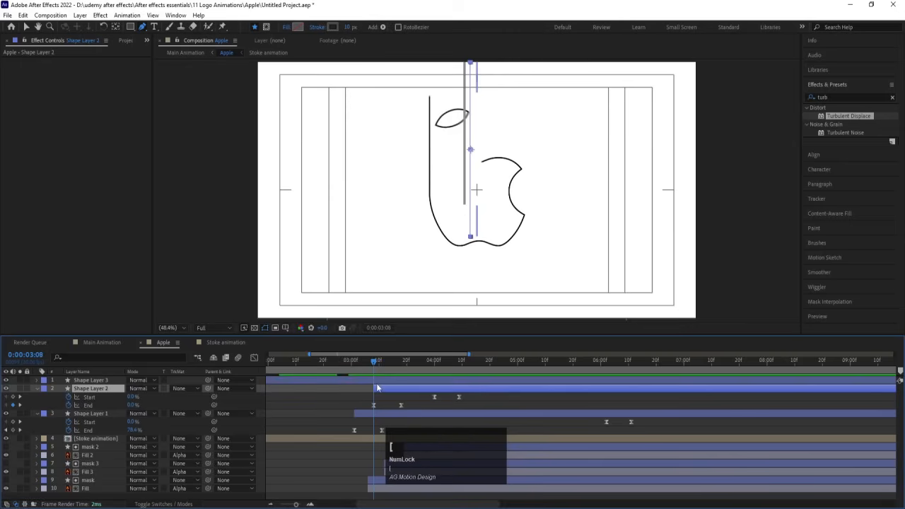
Move Shape Layer 2's two Start keyframes later to about 6:16 and 6:25, and check the line's lower end in the preview.
drag(426, 394, 647, 401)
key(space)
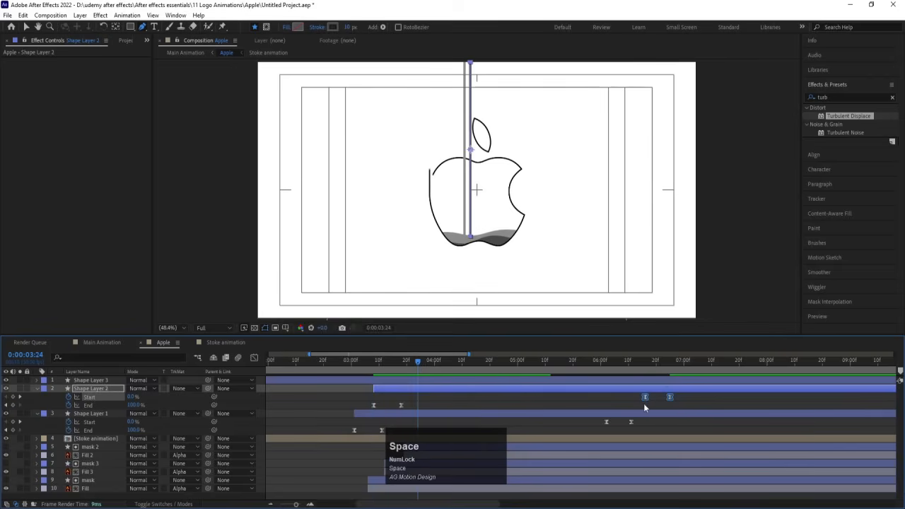
scroll(470, 236, up, 5)
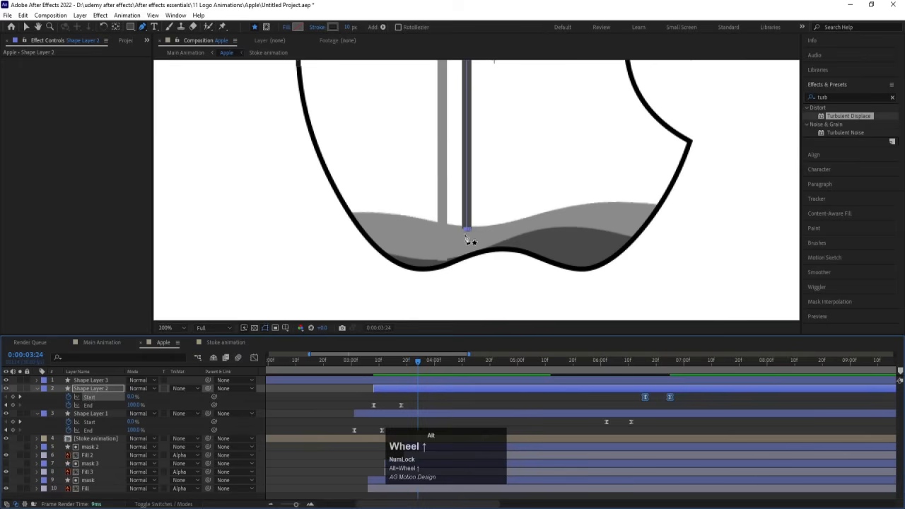
Extend the lower end of Shape Layer 2's line to the apple's bottom outline and play the pour from 3:08.
click(465, 228)
drag(465, 228, 467, 256)
click(375, 369)
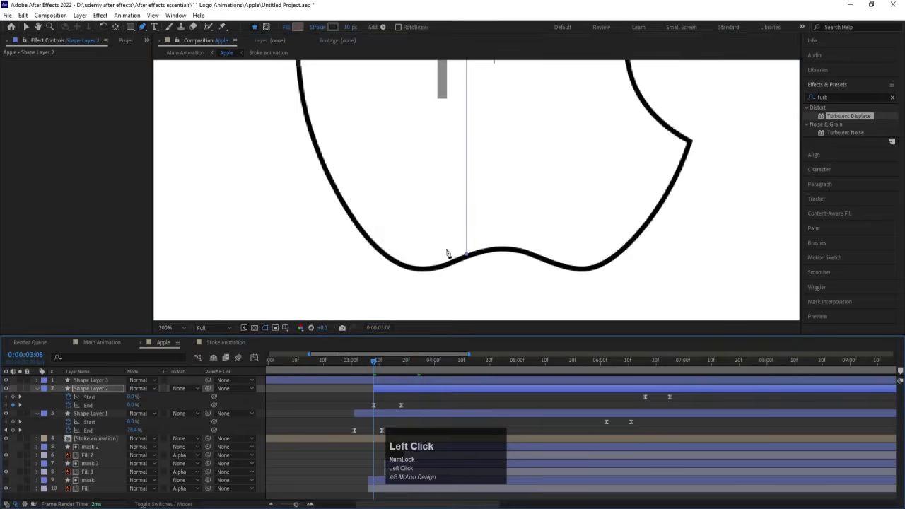
scroll(448, 255, down, 2)
key(space)
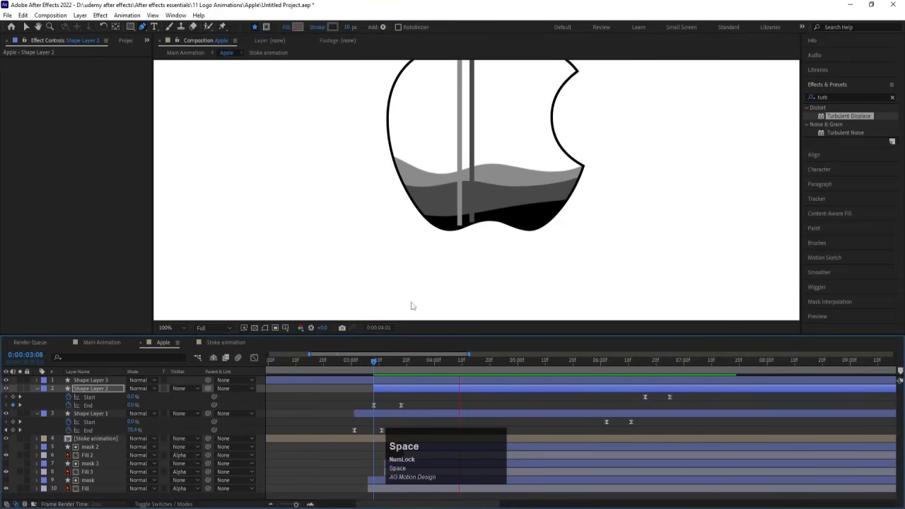
Shift Shape Layer 3 to start at 3:14, slightly after Shape Layer 2, and reveal its keyframes.
drag(403, 363, 391, 361)
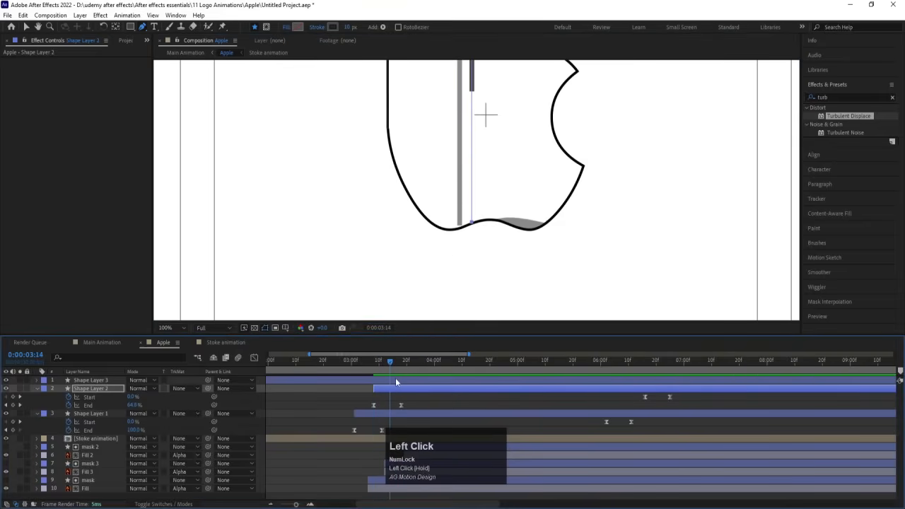
click(395, 377)
key([)
key(u)
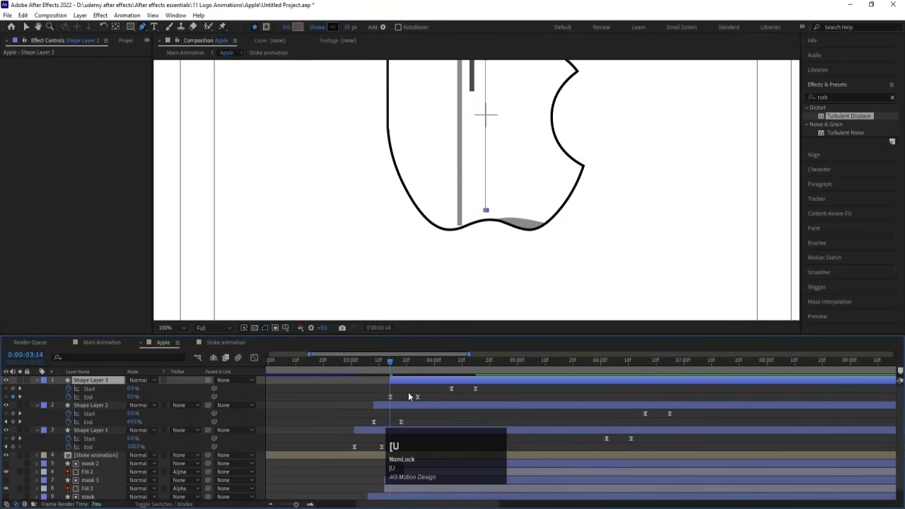
Move Shape Layer 3's two Start keyframes to just past 7 seconds, slightly after Shape Layer 2's Start keyframes.
key(minus)
key(minus)
click(366, 388)
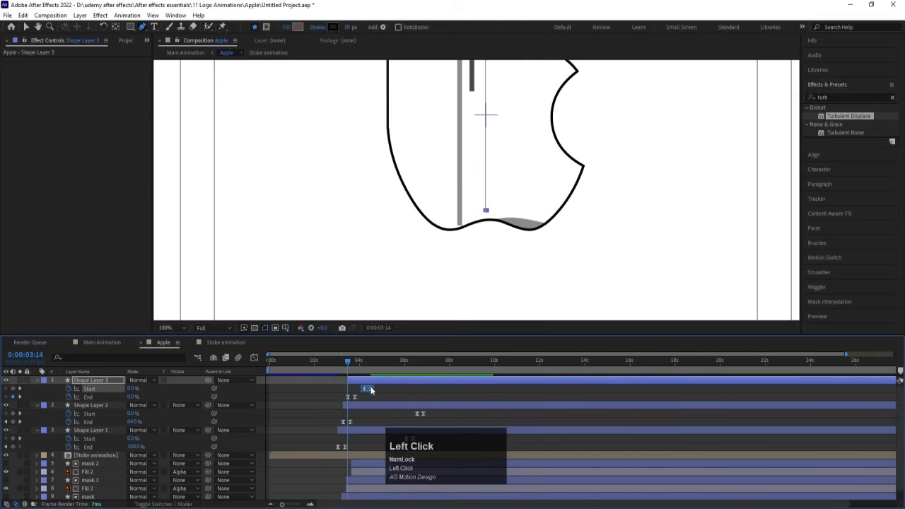
drag(424, 397, 437, 393)
key(space)
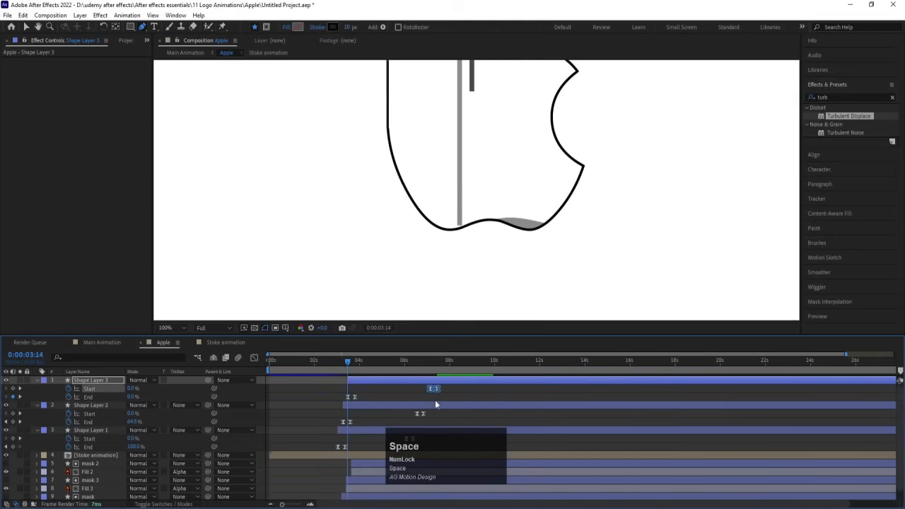
Extend the lower end of Shape Layer 3's line to the apple's bottom outline and preview the pour with the composition fitted.
key(Num_Lock)
key(space)
shift+click(484, 218)
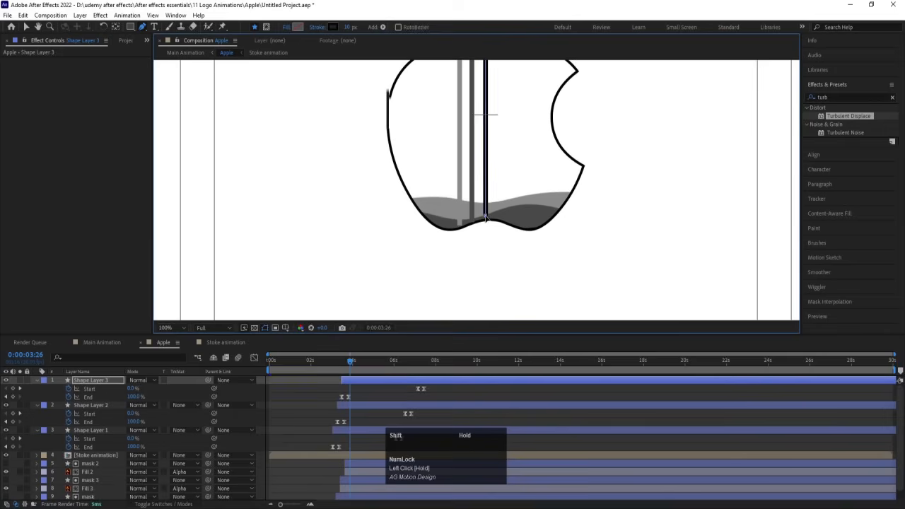
click(165, 327)
click(182, 338)
key(space)
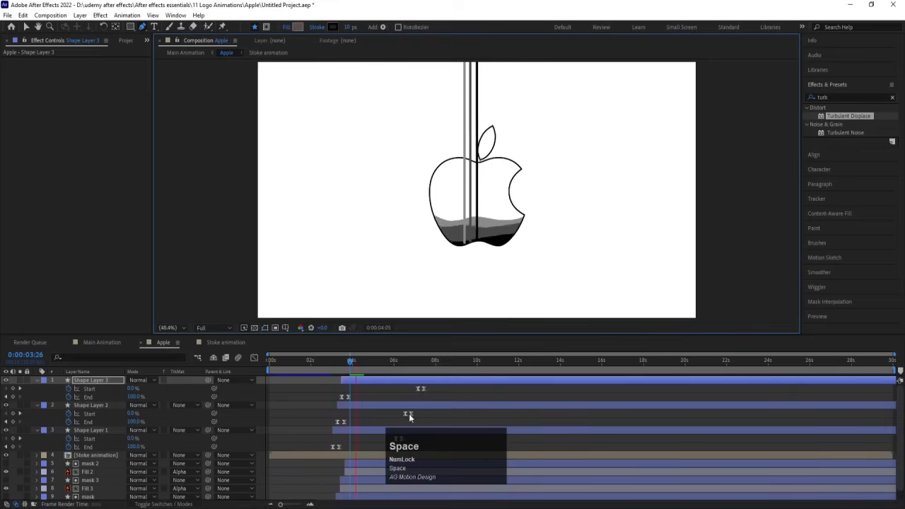
Collapse the layers and reorder Shape Layers 1, 2 and 3 directly beneath Fill, Fill 3 and Fill 2 respectively.
click(382, 391)
key(u)
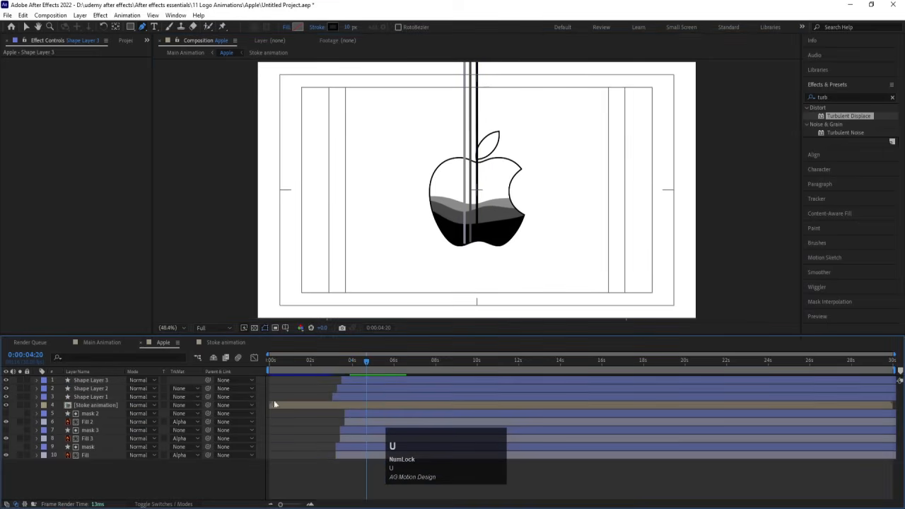
click(96, 398)
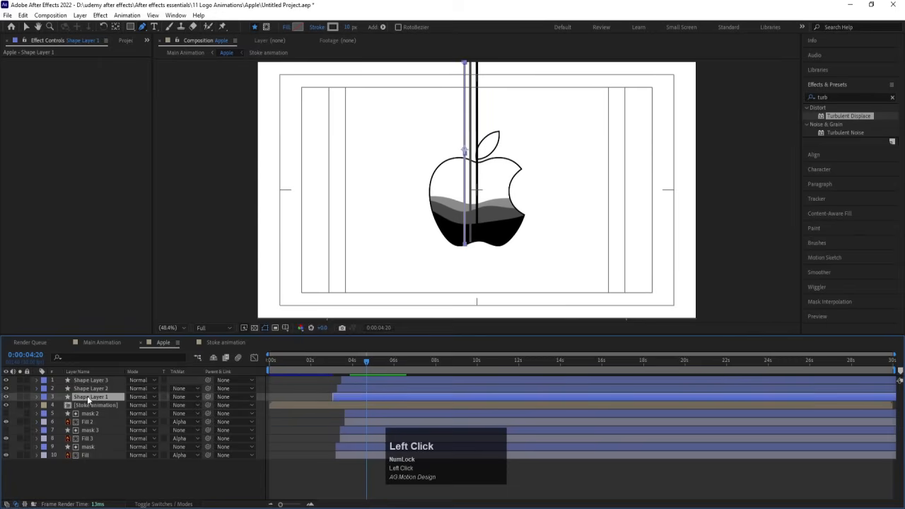
drag(87, 395, 105, 438)
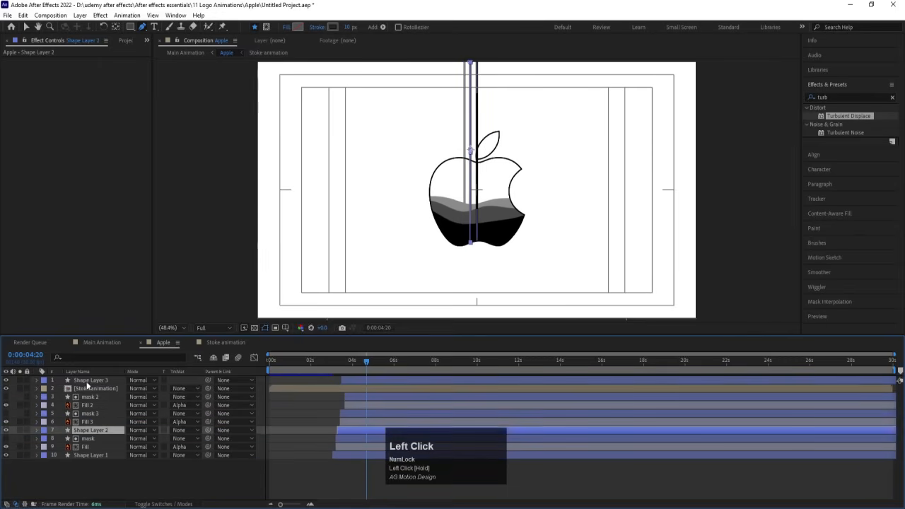
drag(89, 380, 113, 410)
key(space)
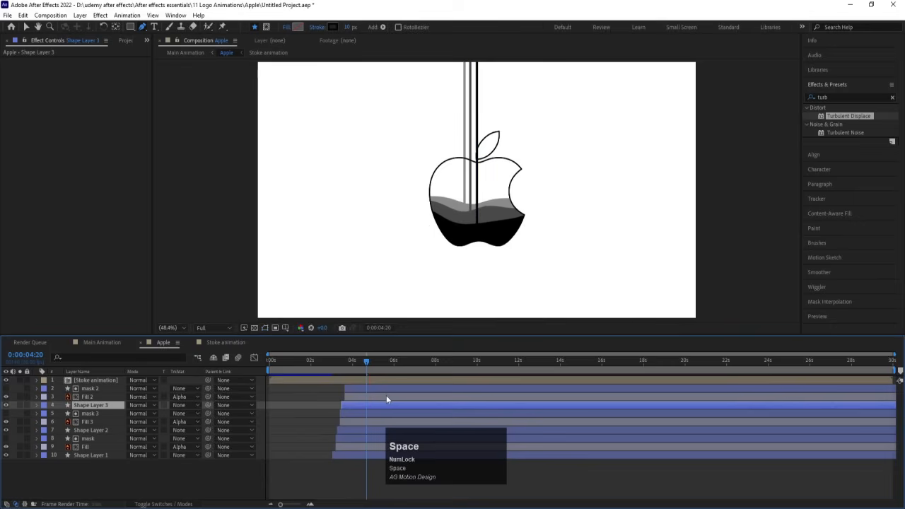
key(space)
Preview the line drawing and spinning leaf over the first three seconds.
drag(324, 360, 194, 369)
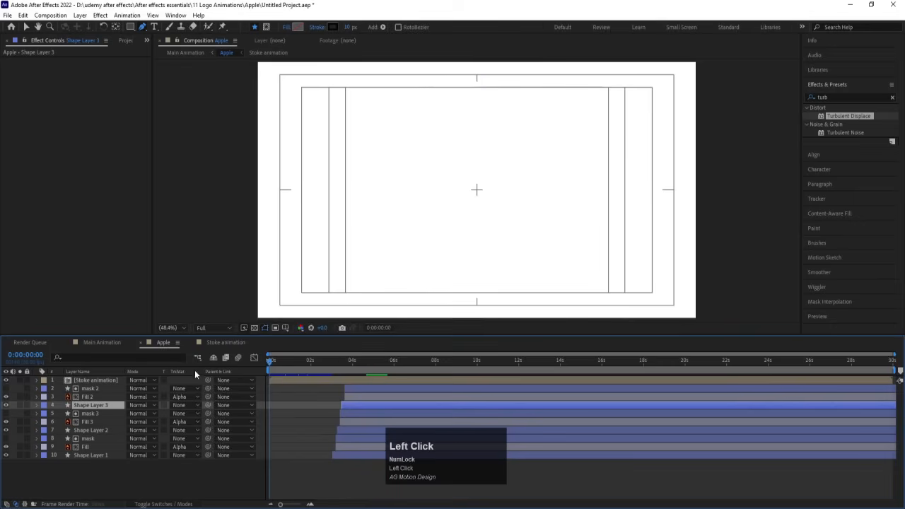
key(space)
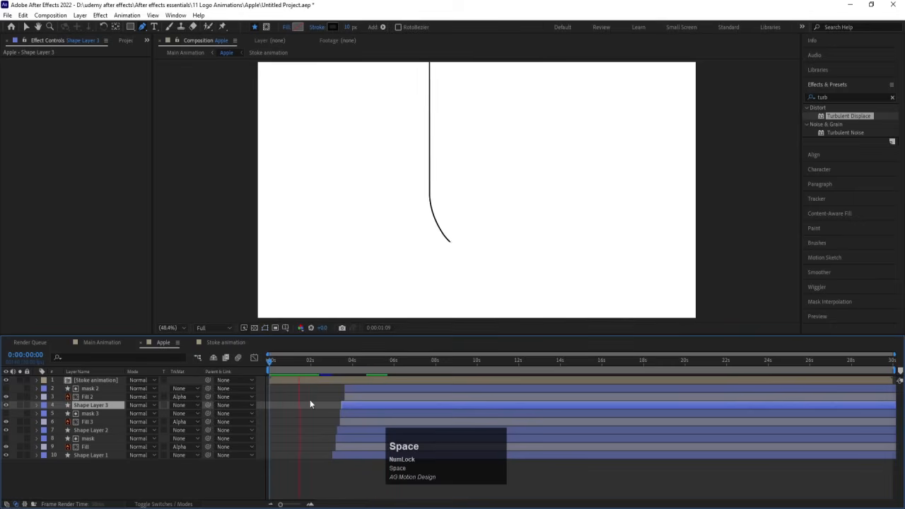
key(space)
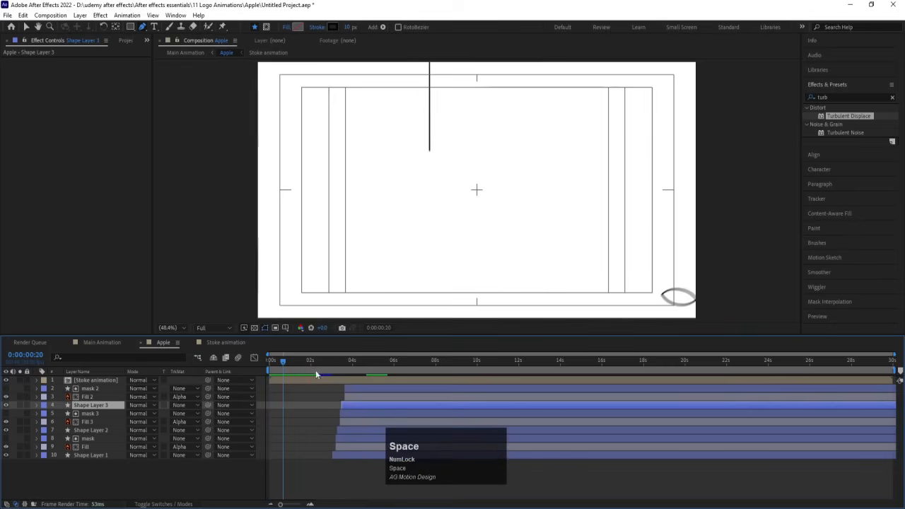
click(316, 362)
key(space)
click(335, 397)
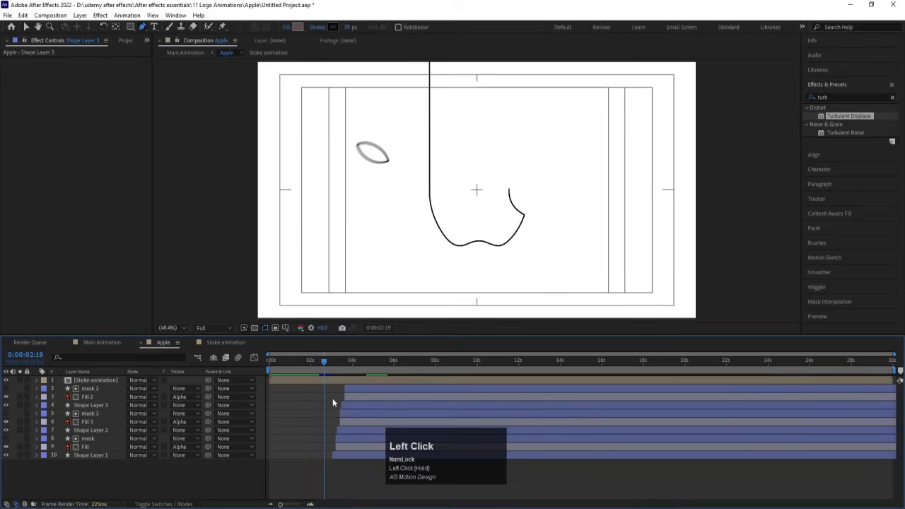
key(space)
click(294, 359)
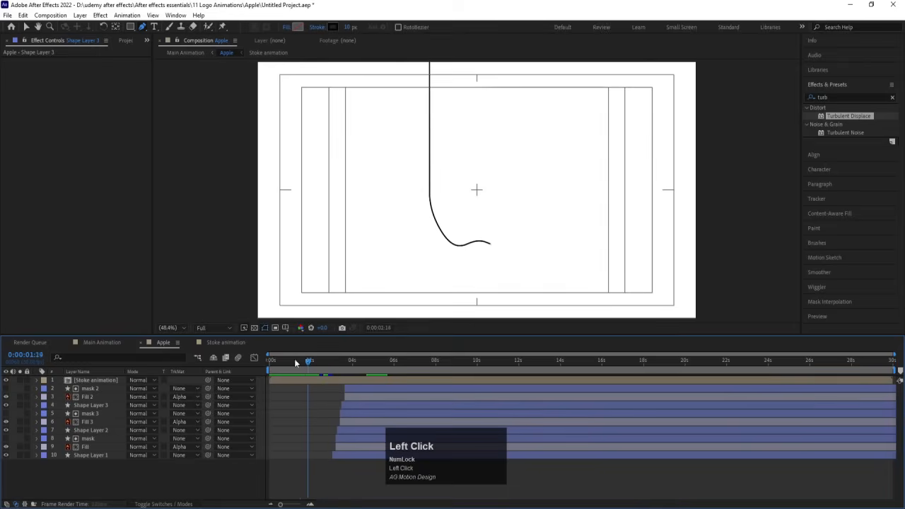
Set the preview resolution to Third and play the whole Apple animation from the start.
key(Home)
click(216, 327)
click(210, 373)
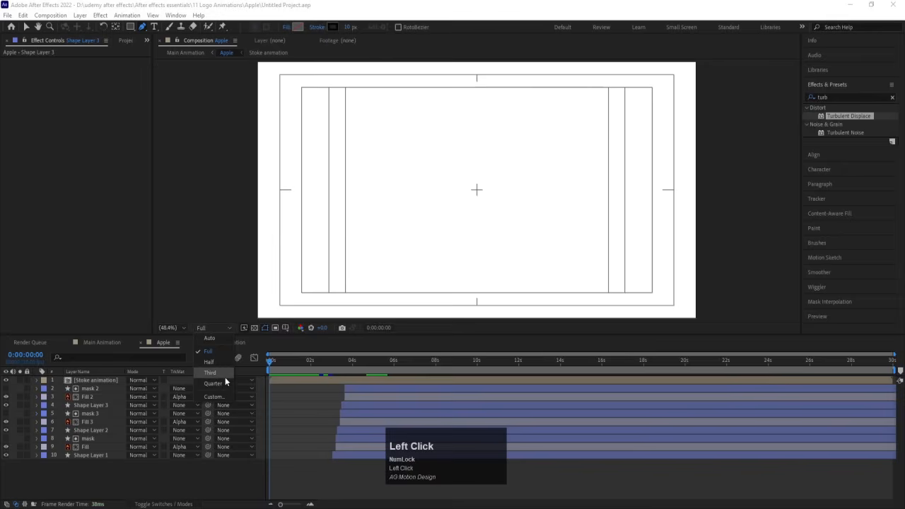
key(space)
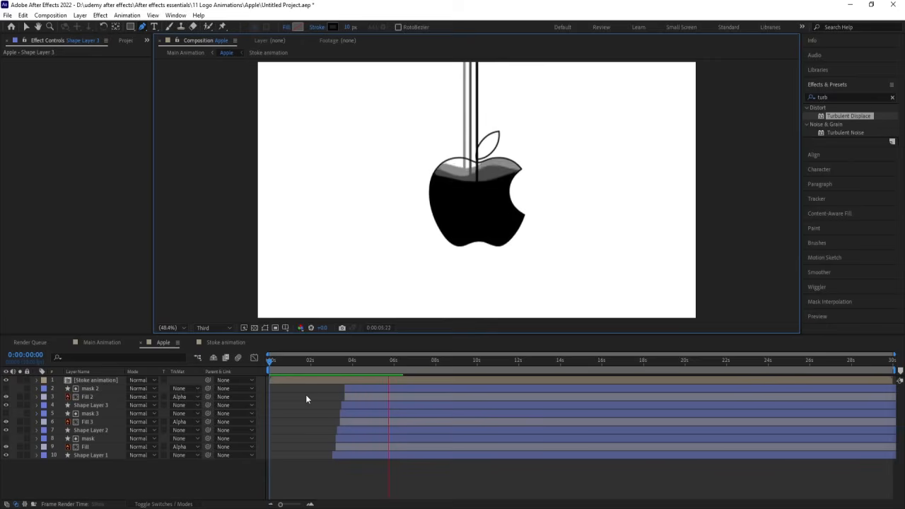
key(space)
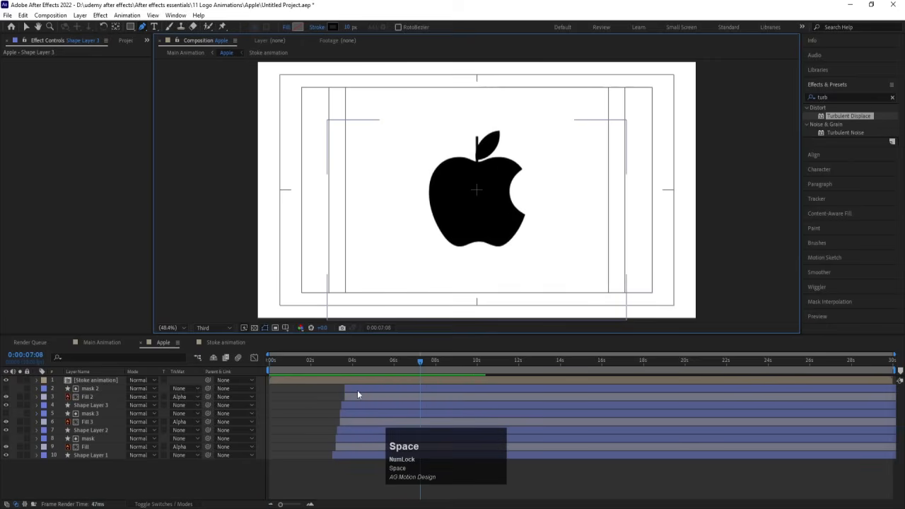
Enable motion blur on all layers of the Apple composition and return to the first frame.
click(357, 389)
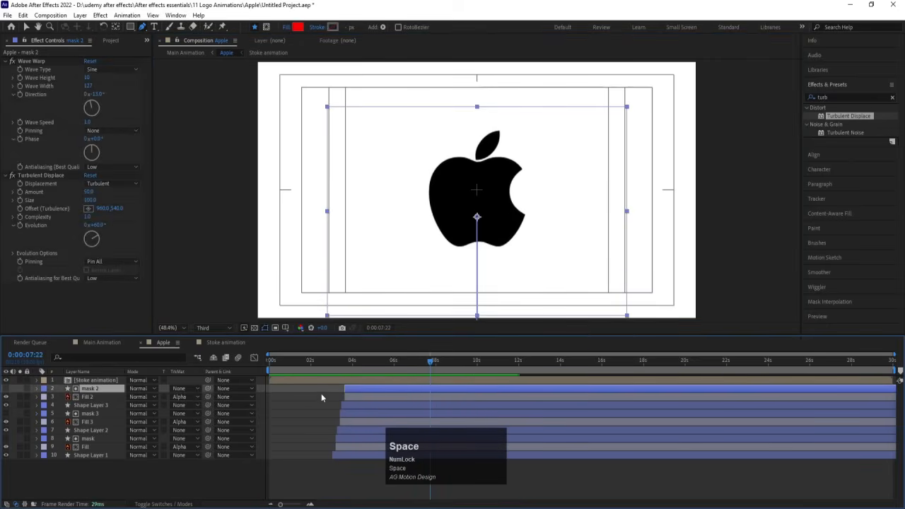
key(F4)
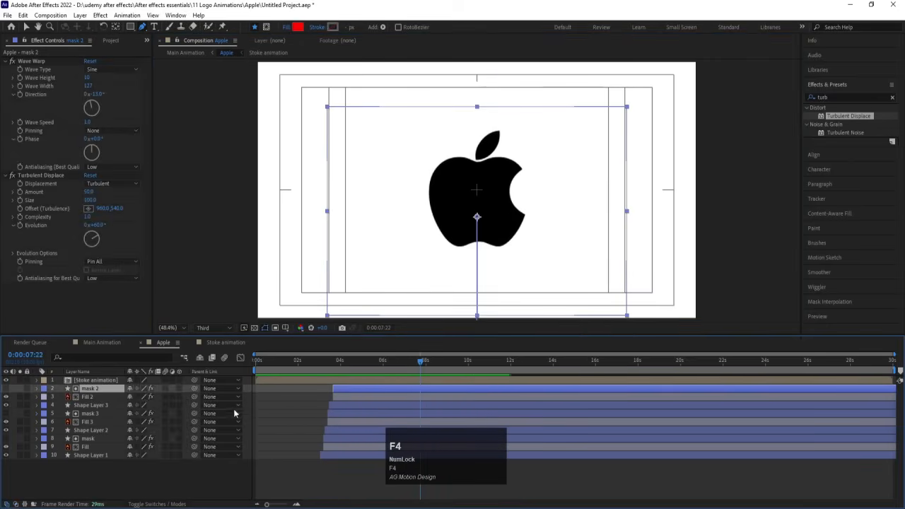
key(ctrl+a)
click(165, 390)
click(255, 420)
key(Home)
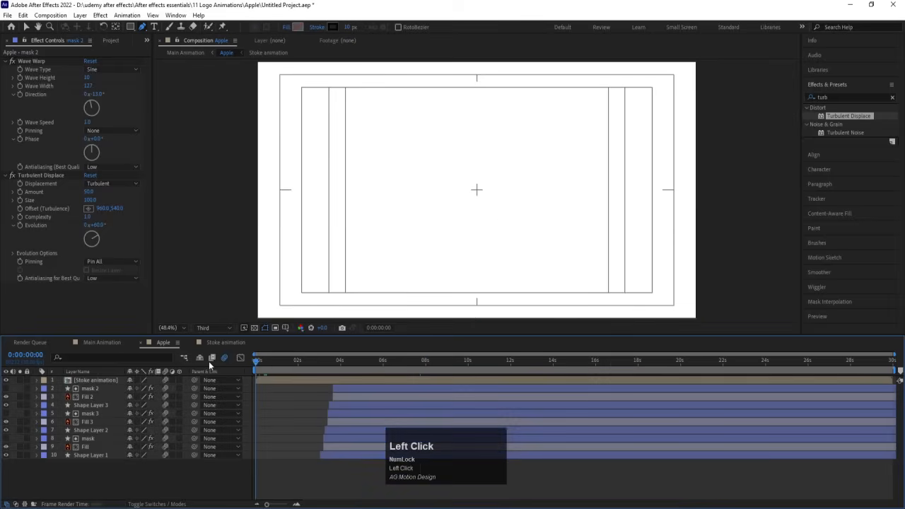
Preview the Main Animation composition and add a 1920 × 1080 white solid beneath its Apple layer.
click(101, 342)
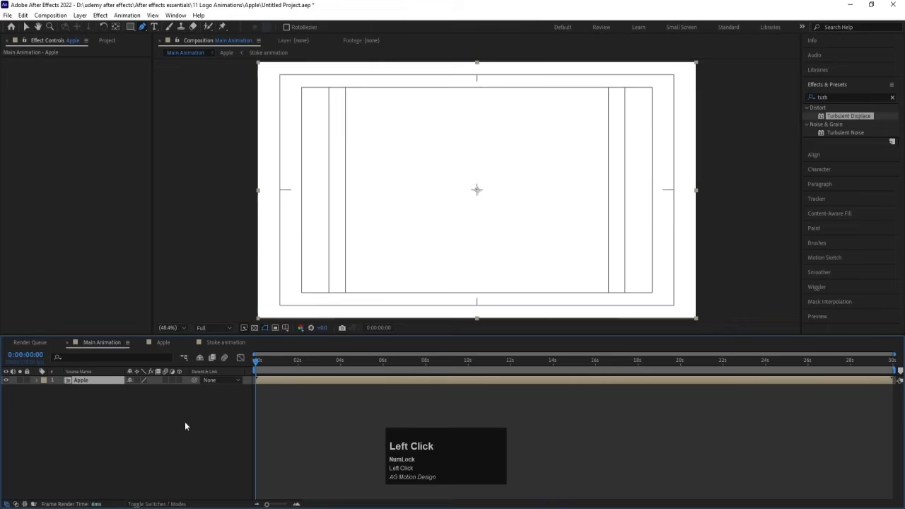
key(space)
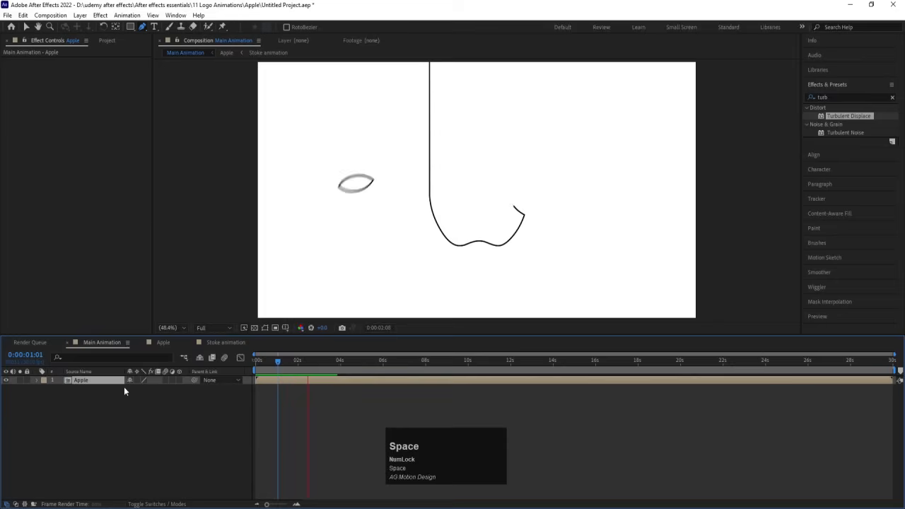
click(129, 437)
key(ctrl+y)
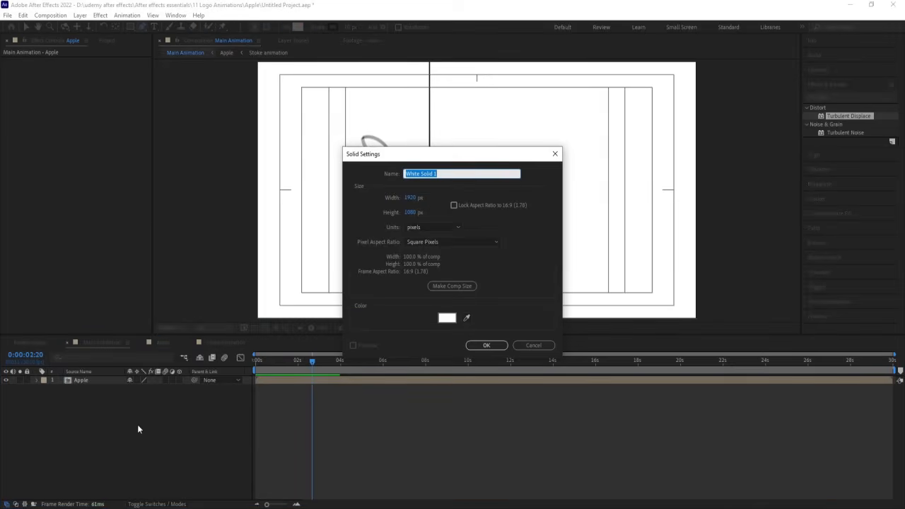
key(Return)
drag(88, 381, 88, 393)
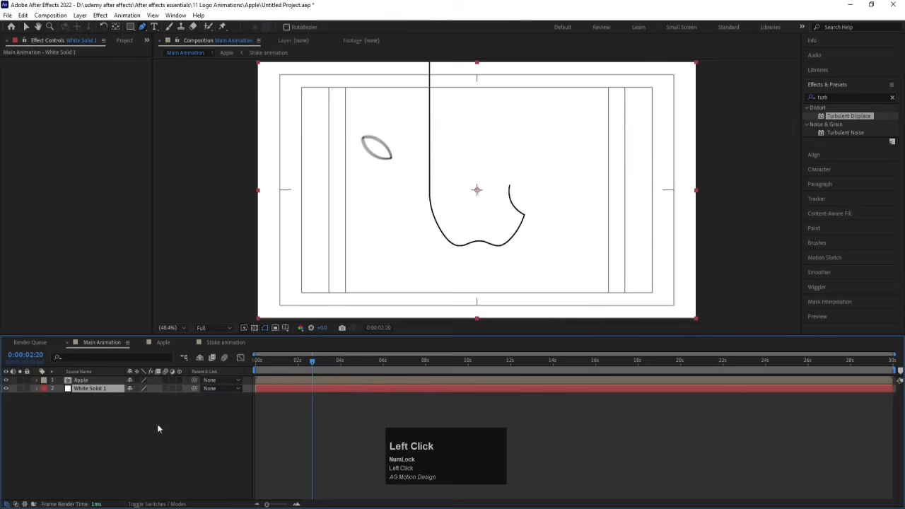
Set the Apple layer's Scale to 115% at the first frame and add a Scale keyframe.
click(80, 380)
key(s)
click(143, 388)
text(11)
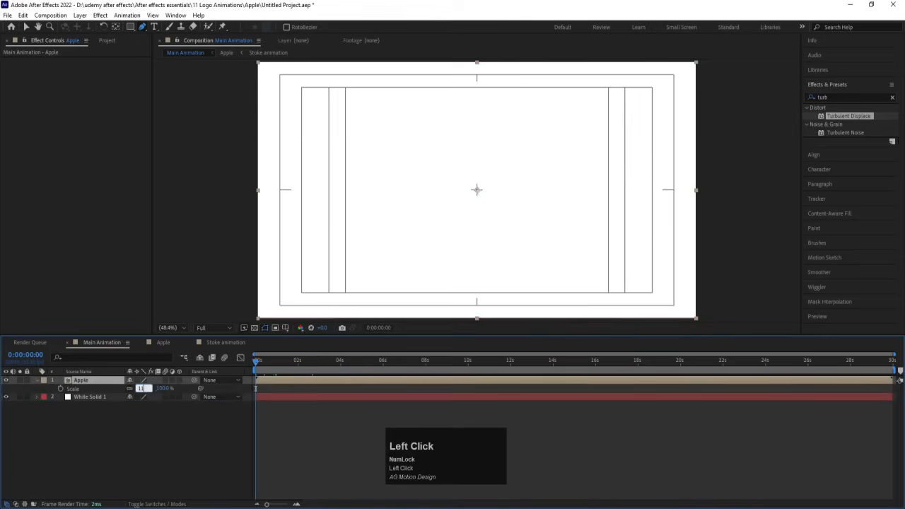
text(5)
key(Return)
click(64, 388)
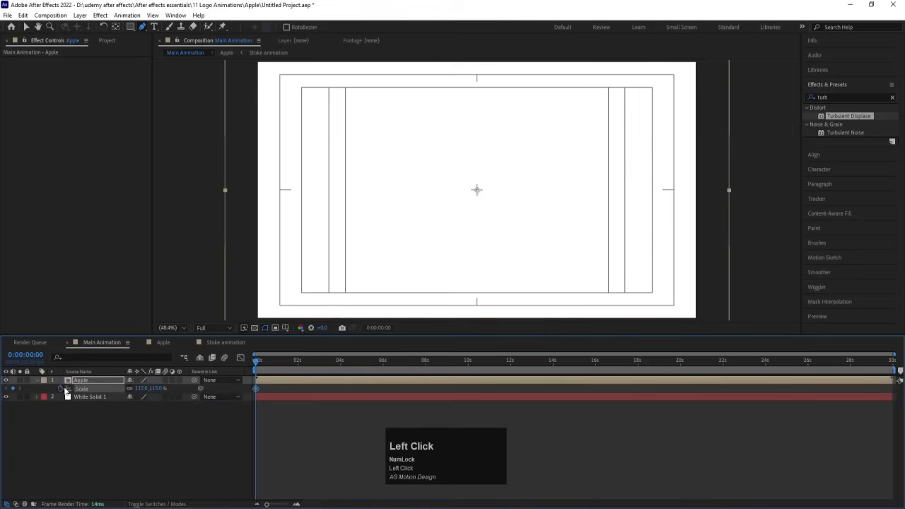
Keyframe the Apple layer's Scale at 100% at 8:00, after the pouring lines have gone.
click(406, 361)
key(space)
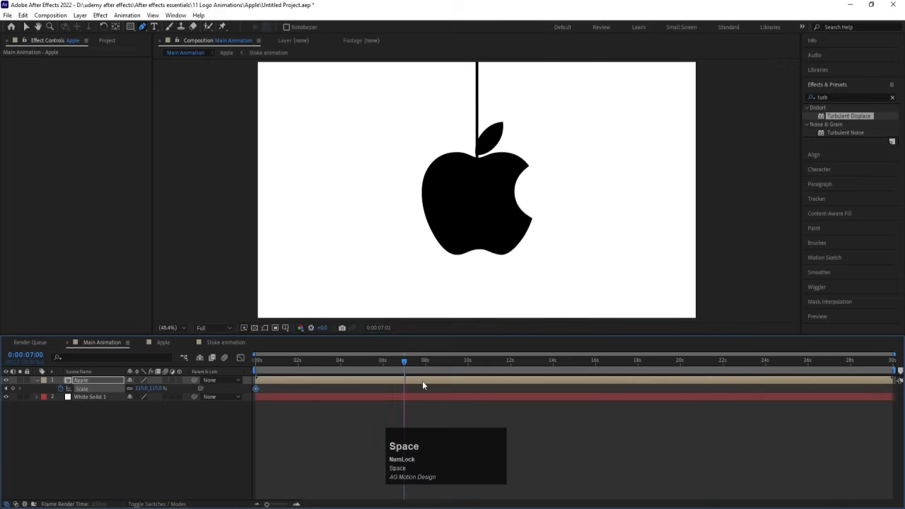
click(425, 364)
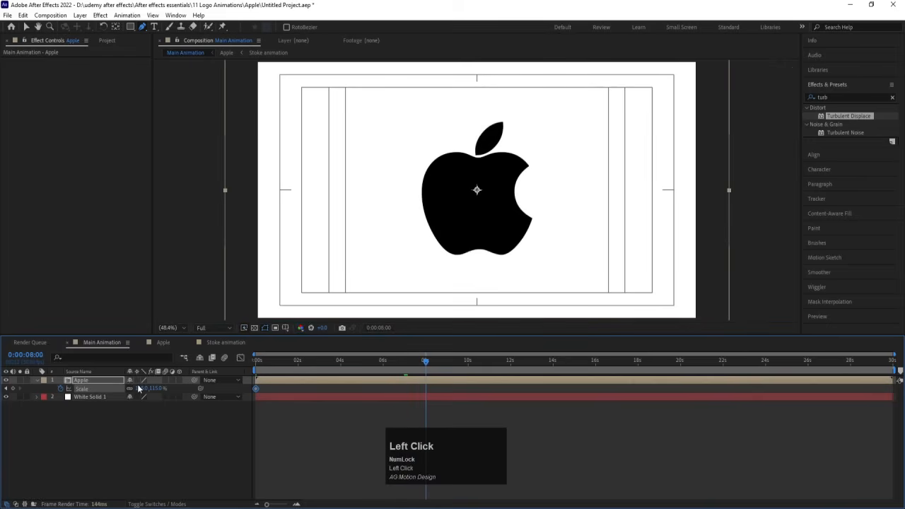
text(100)
key(Return)
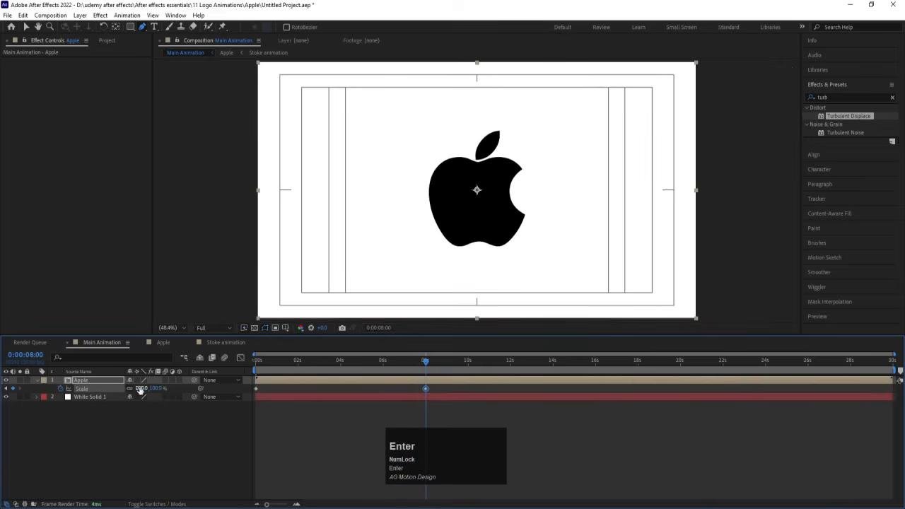
End the work area at 8:00 and play the Main Animation composition.
click(171, 441)
key(space)
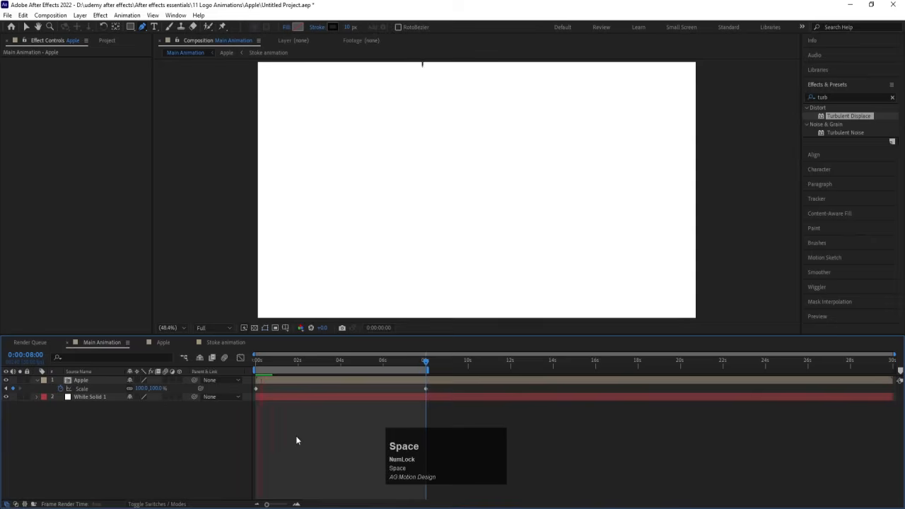